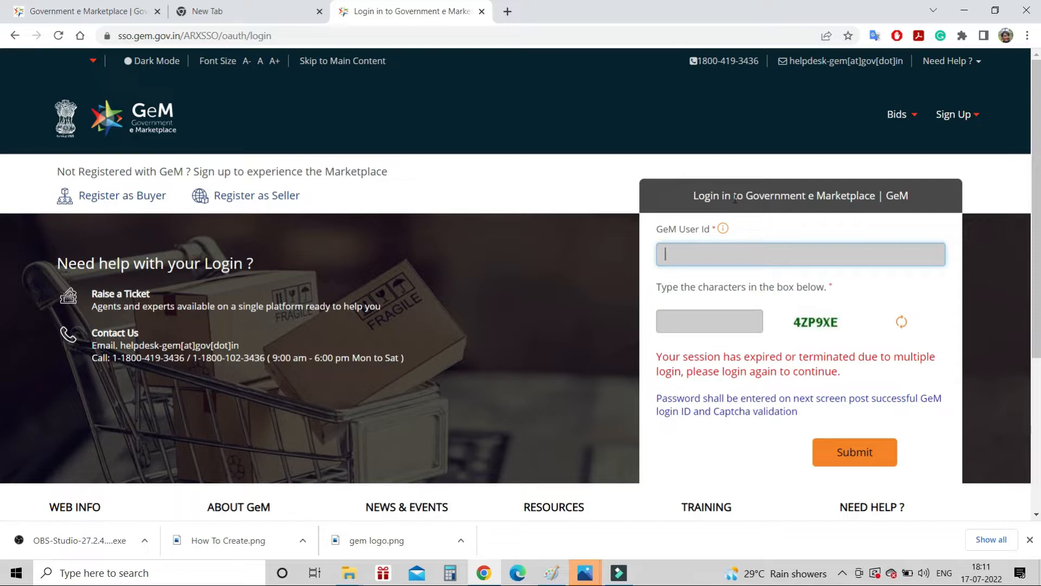
Sign in to GeM with the buyer user id, the shown captcha and the NIC e-mail password
click(685, 329)
text(4Z)
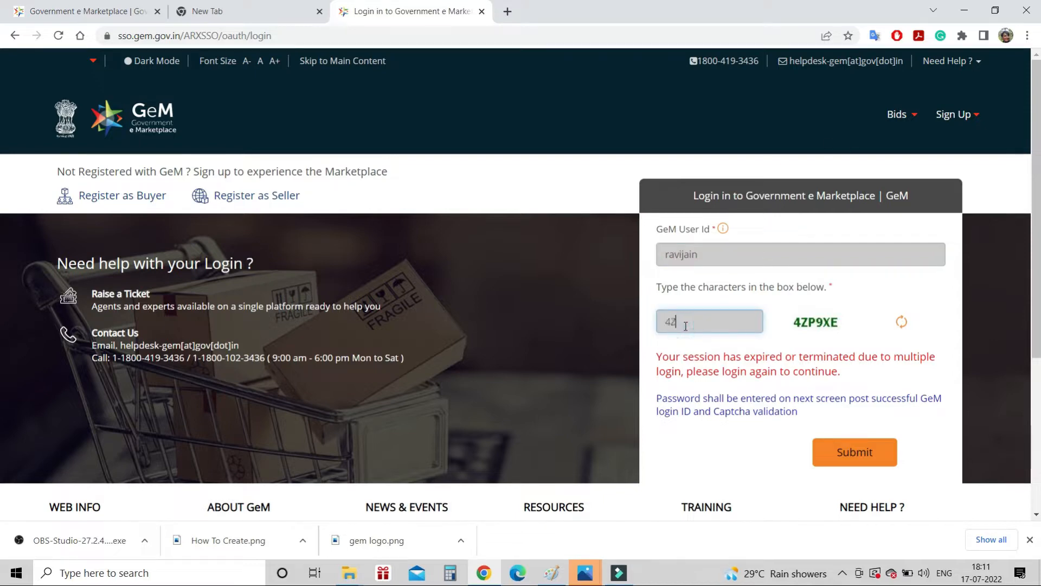
text(P9XE)
click(871, 467)
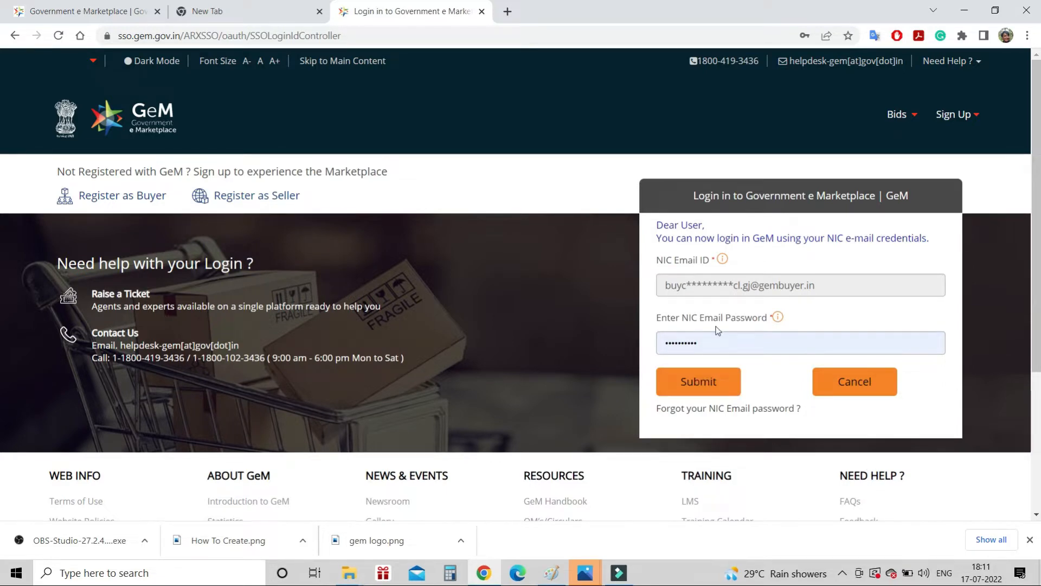
click(698, 385)
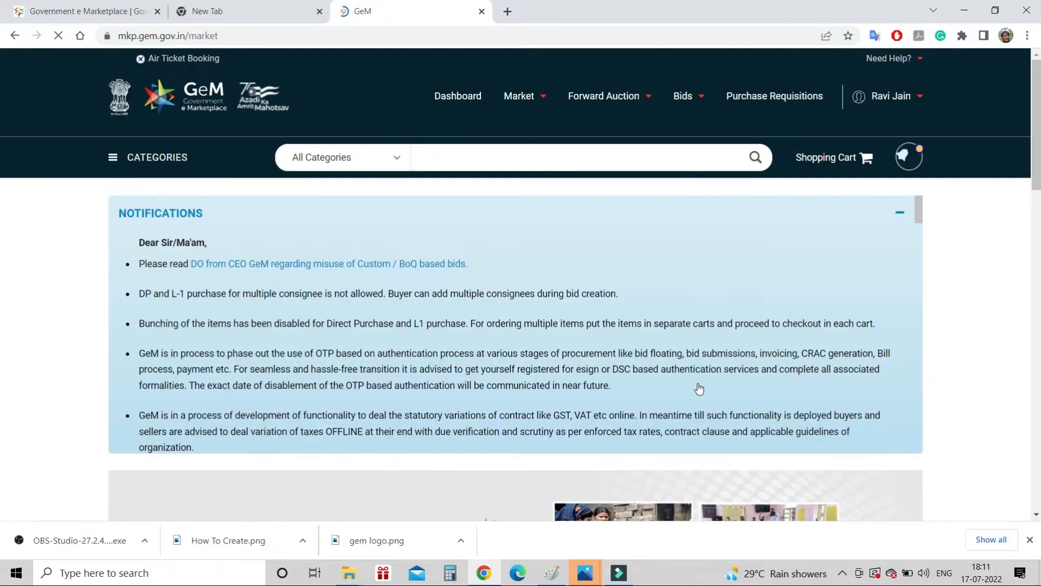
From the buyer dashboard, open the GeM Availability Report and Past Transaction Summary page
click(465, 96)
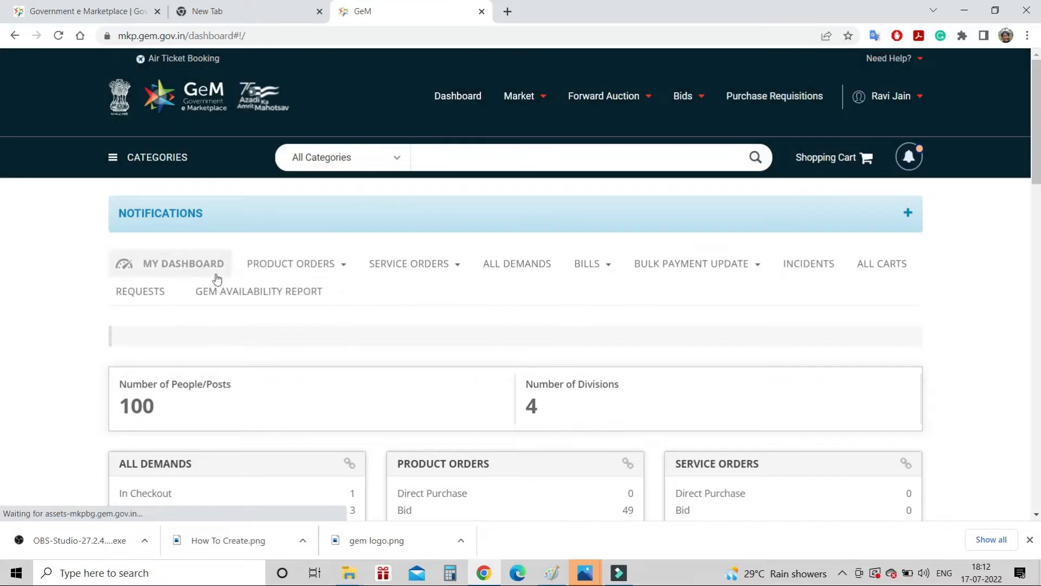
click(234, 296)
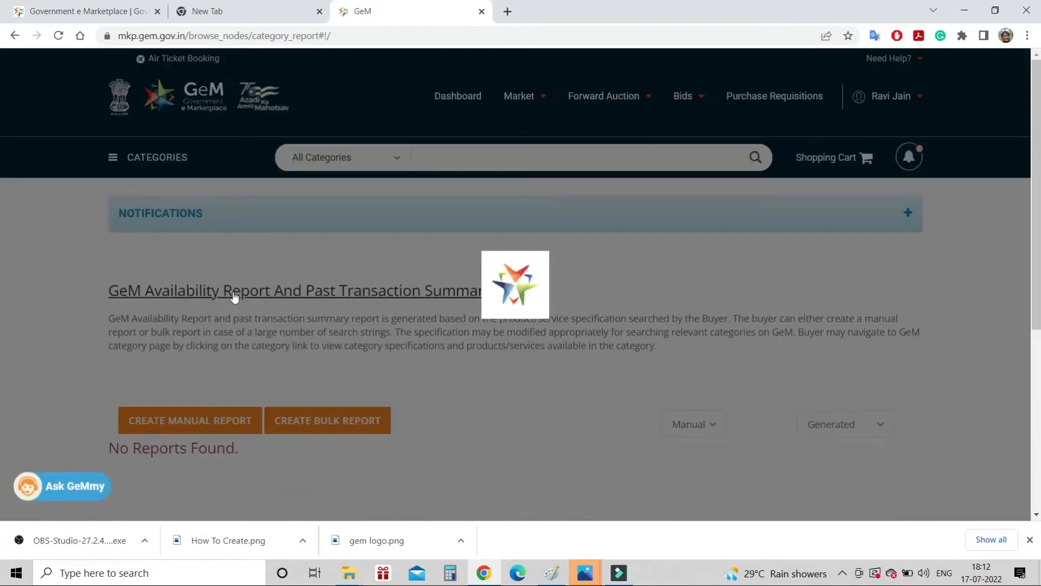
Find the Cotton -Socks report and create a custom catalog from it
scroll(452, 323, down, 6)
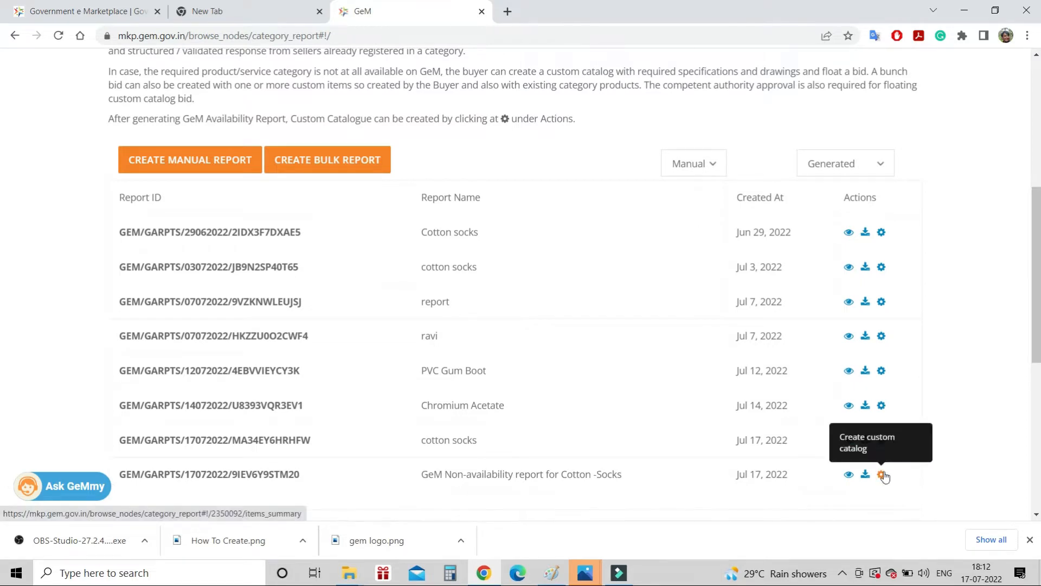
scroll(666, 485, down, 3)
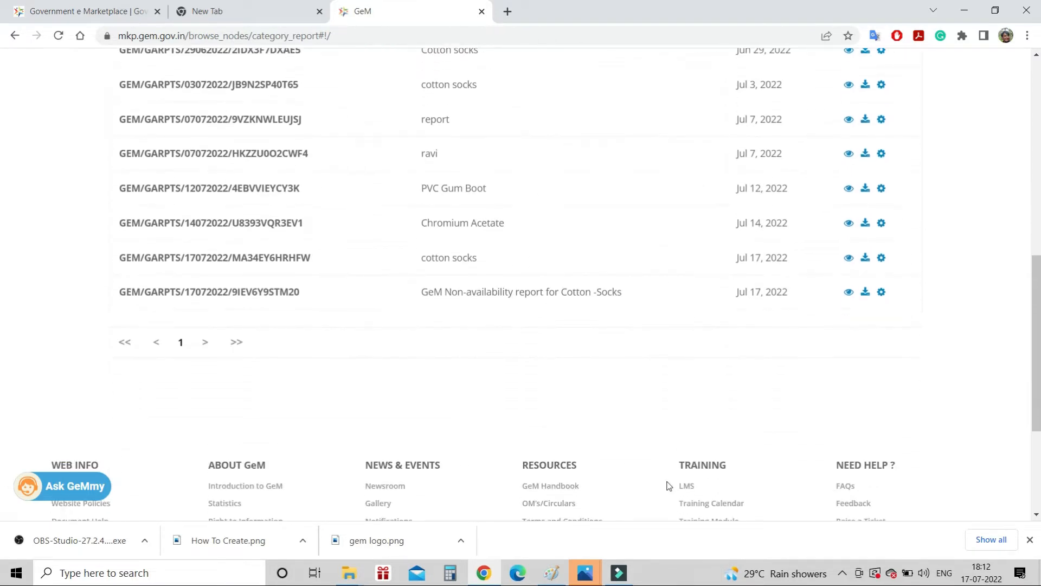
scroll(668, 485, down, 1)
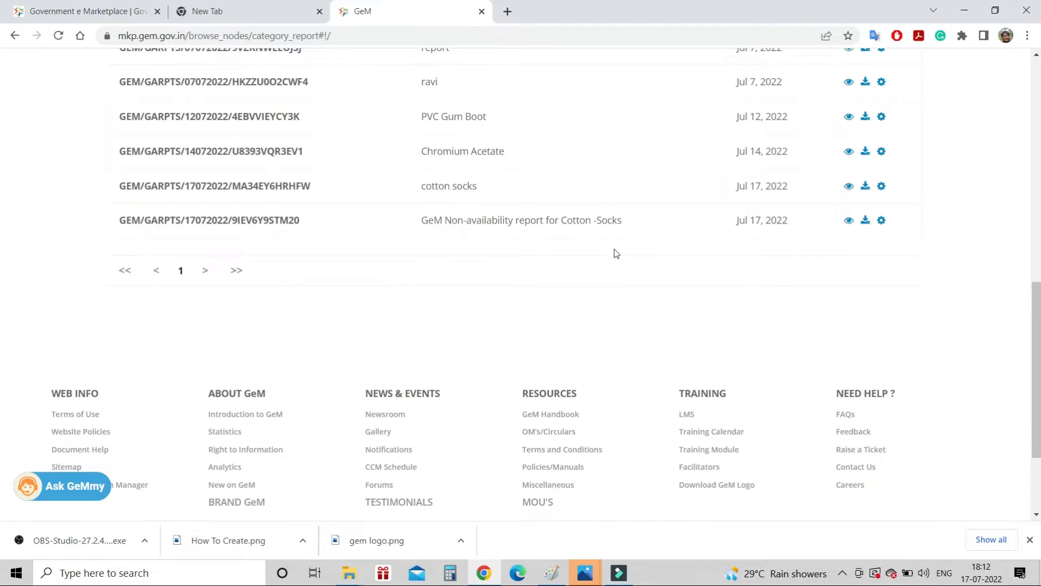
scroll(616, 254, down, 1)
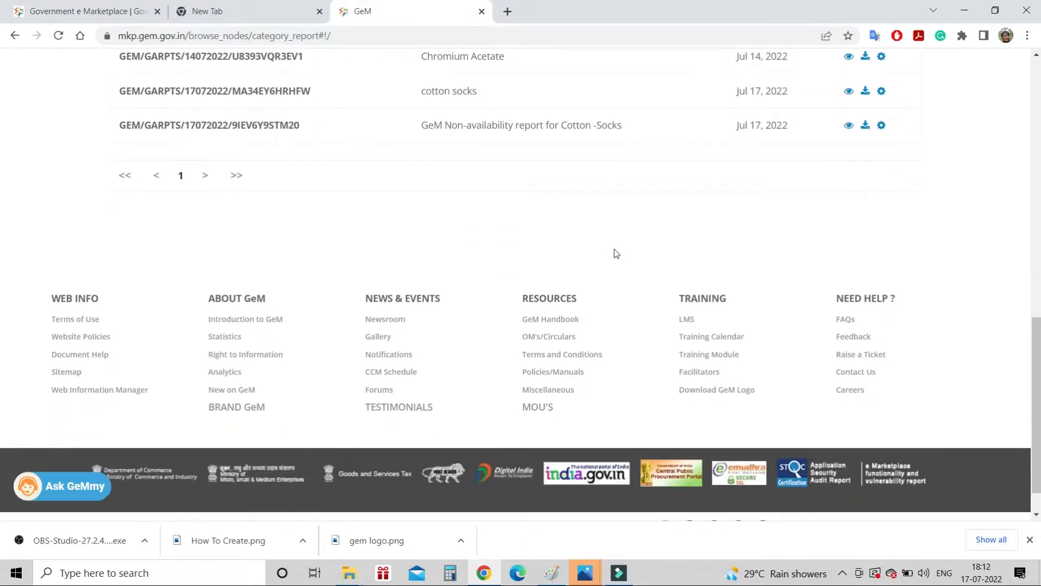
click(882, 127)
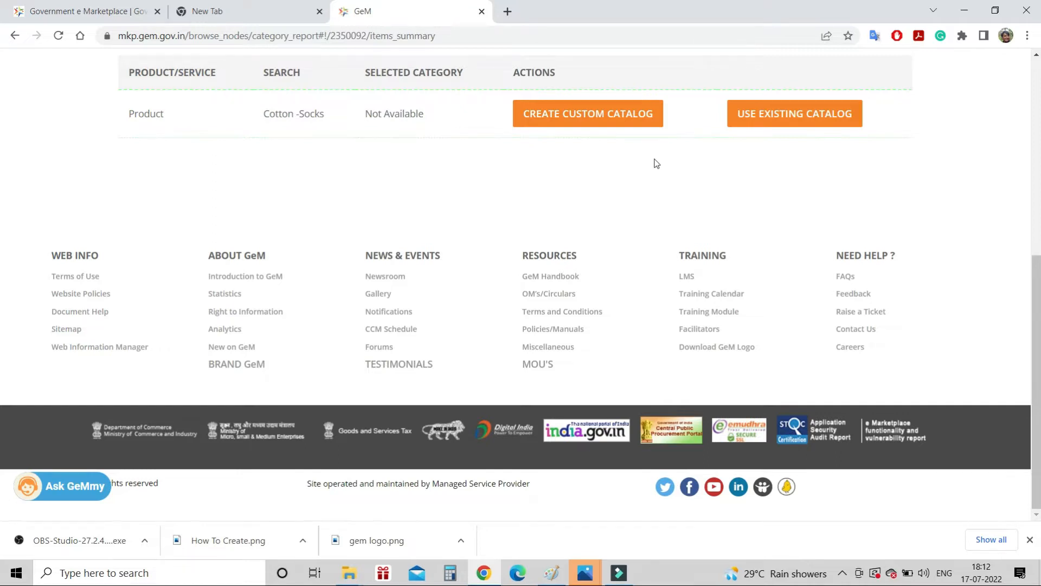
click(611, 115)
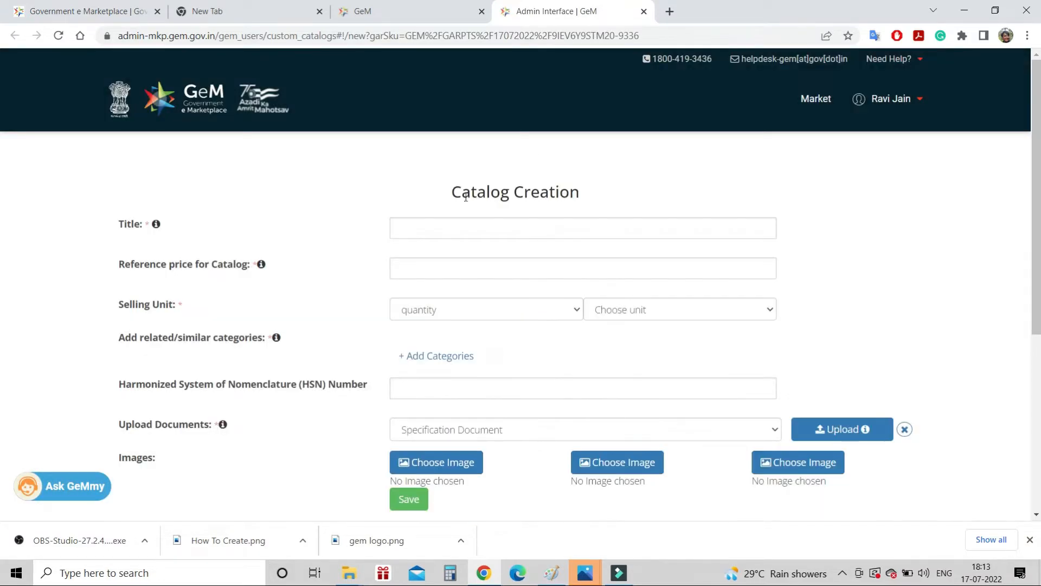
Enter the catalog title 'Cotton Socks as per IS 5151' and reference price 55
click(414, 233)
text(qo)
text(tt)
text(on S)
text(ocks)
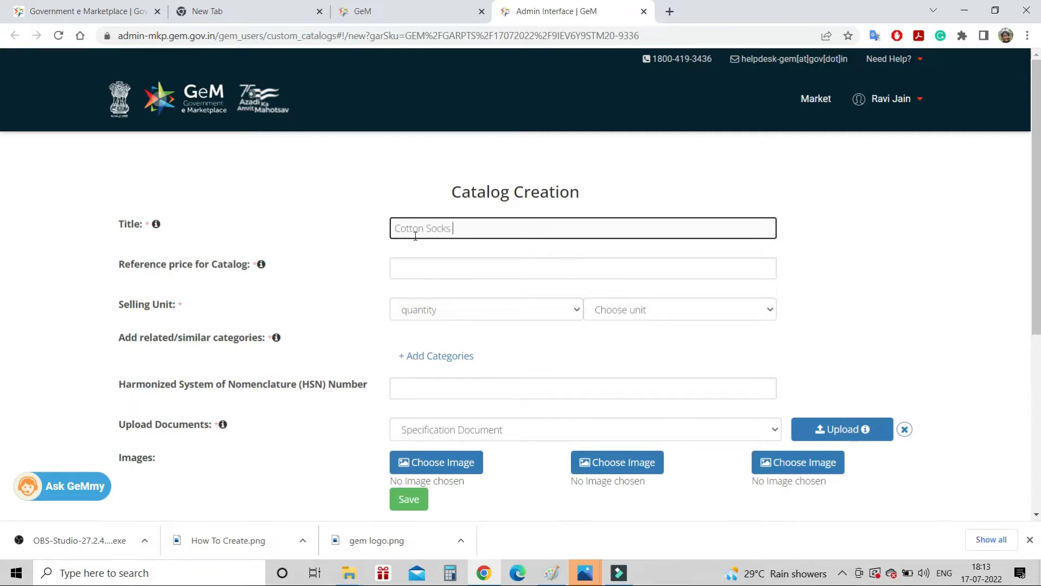
text( as per IS 5151)
click(407, 270)
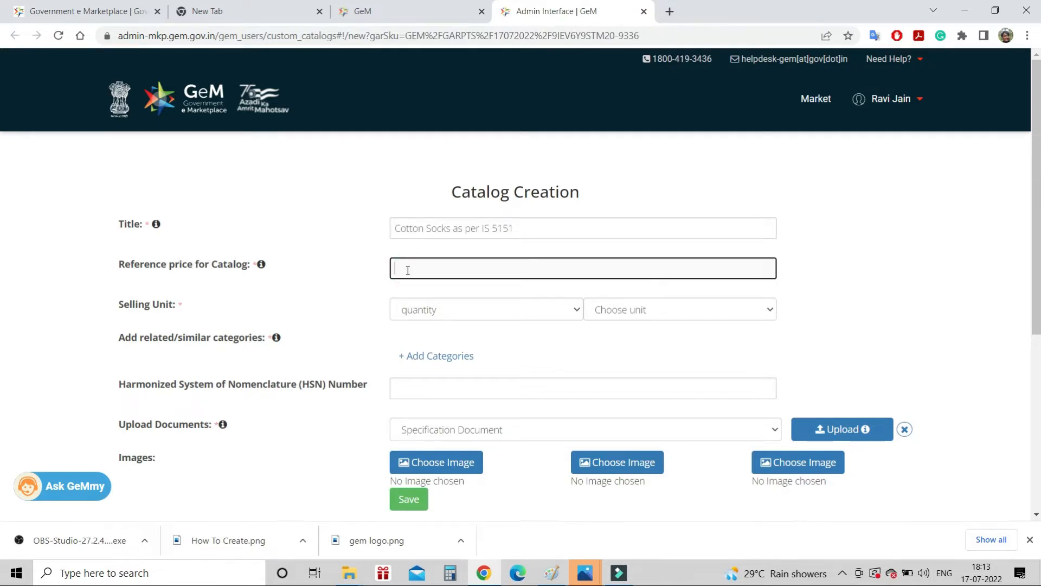
text(12)
text(55)
Choose Pairs as the selling unit, keeping the measure type as quantity
click(656, 310)
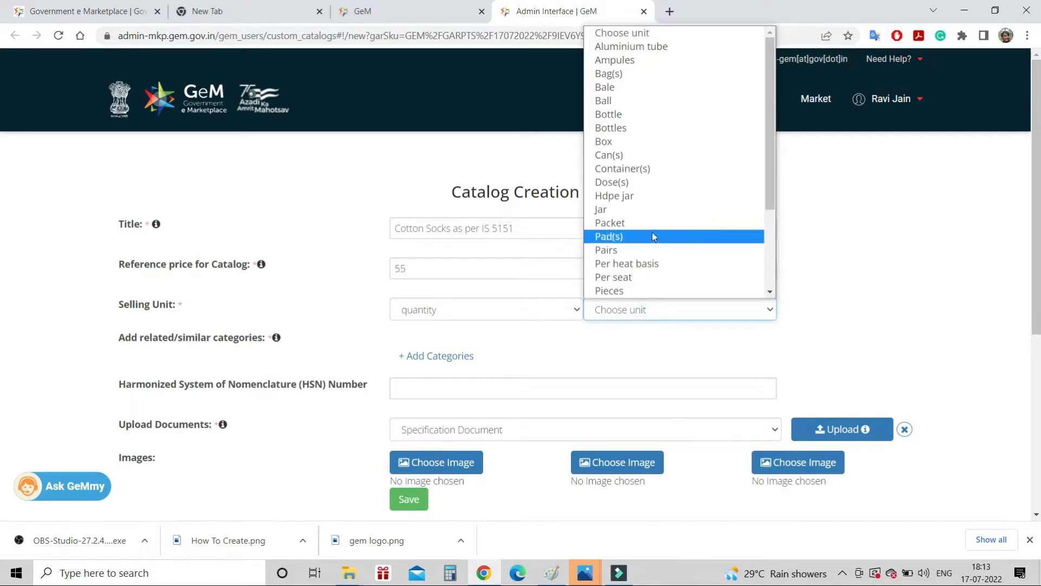
click(627, 249)
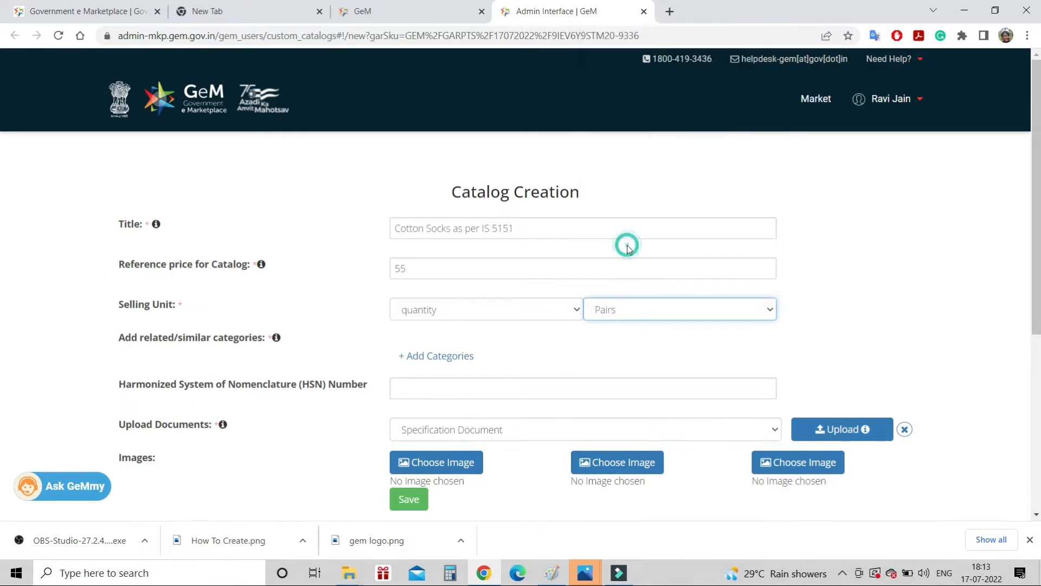
click(571, 304)
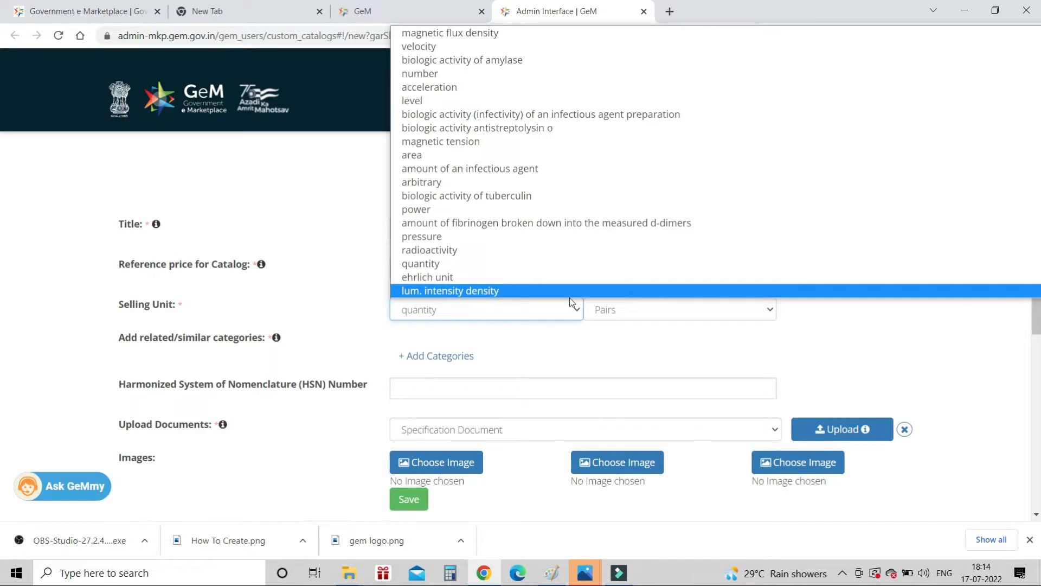
click(323, 305)
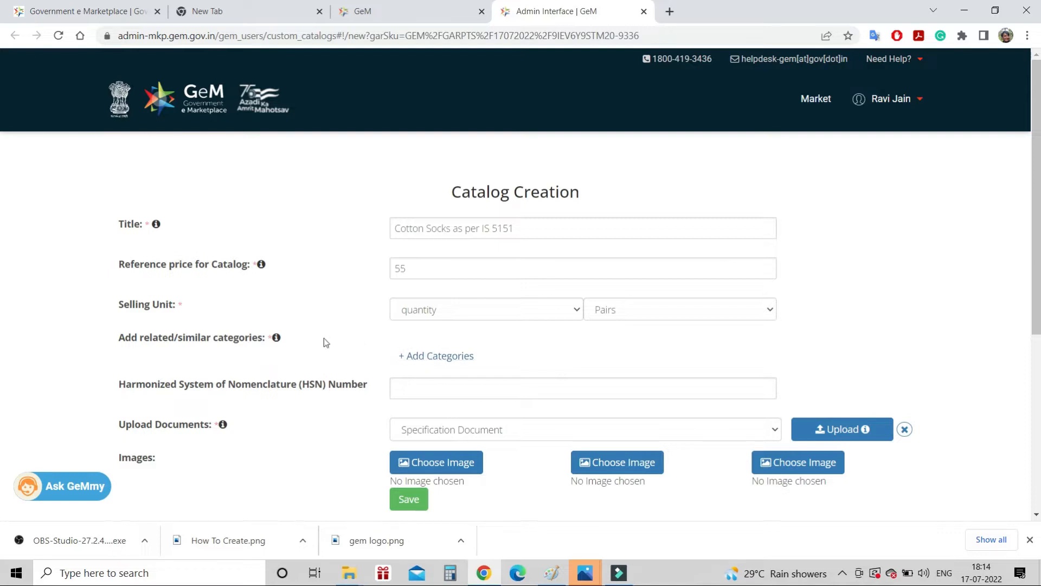
mouse_move(276, 338)
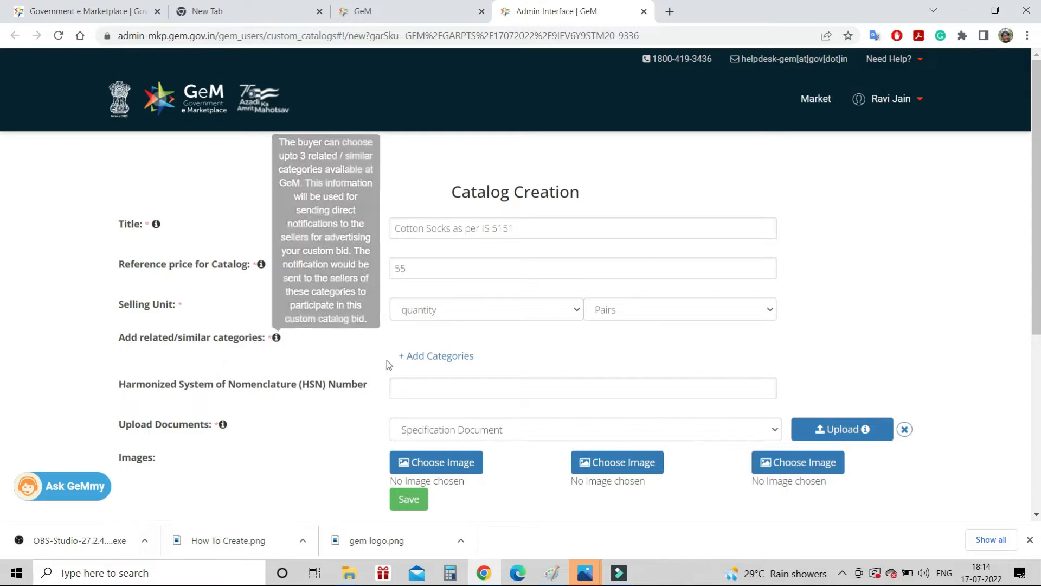
click(423, 360)
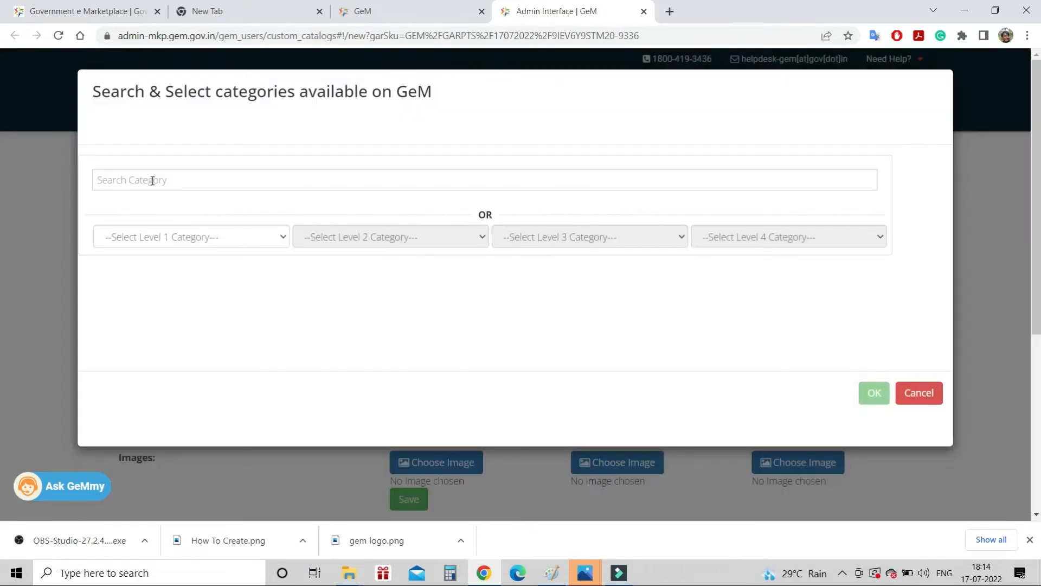
Add hosiery>>socks as a related category, then search for 'socks' again
click(152, 180)
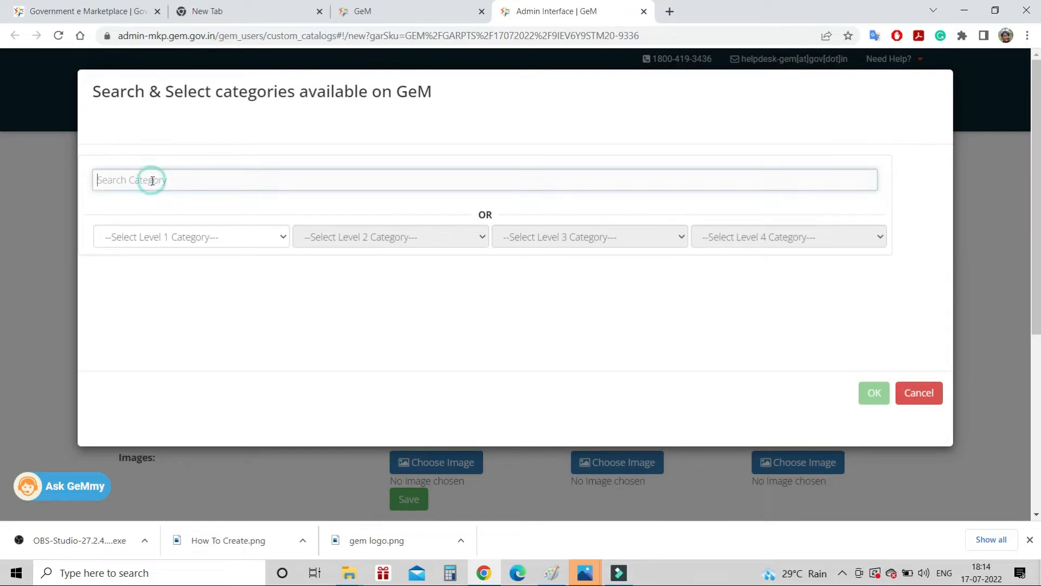
text(com)
text(on so)
text(cks)
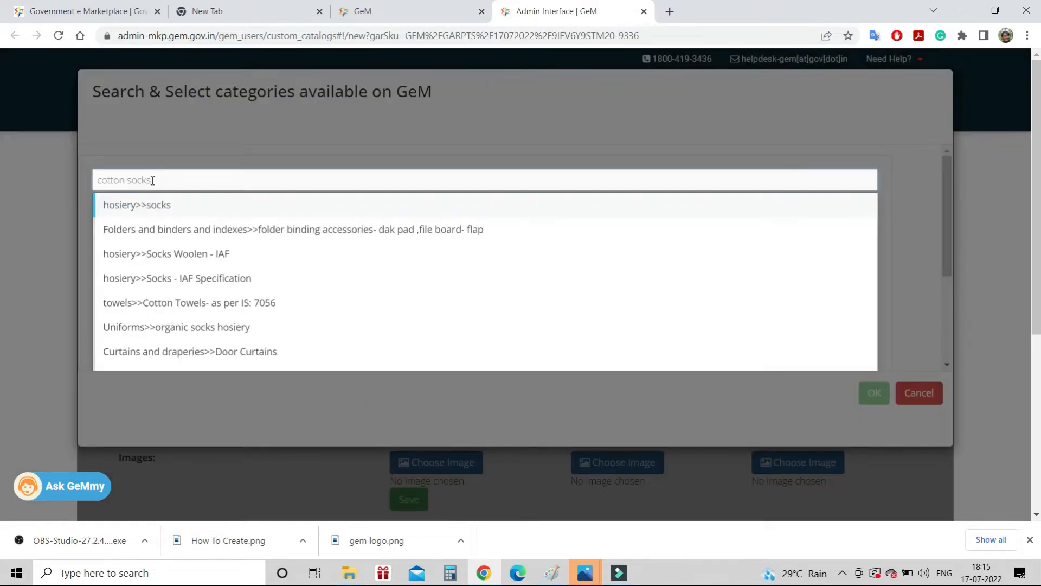
click(157, 212)
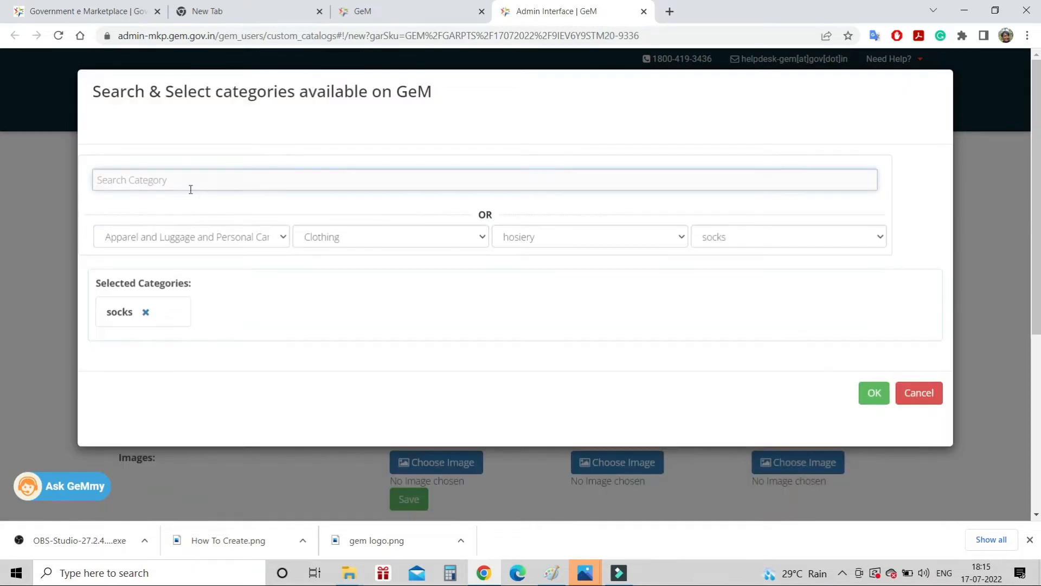
text(c)
key(BackSpace)
text(socks)
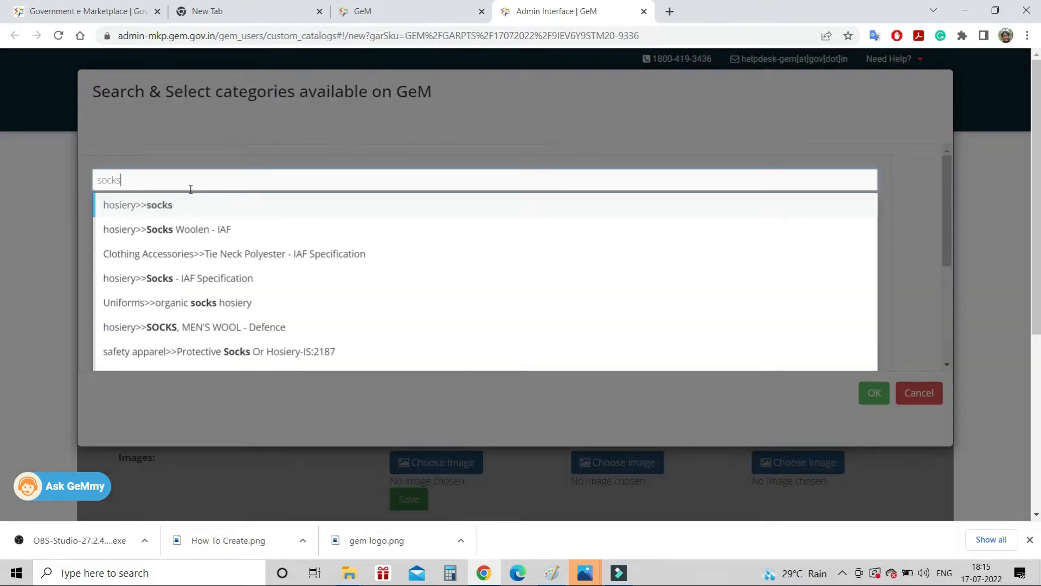
Add Socks Woolen - IAF and SOCKS, MEN'S WOOL - Defence as related categories and confirm
click(212, 236)
text(socks)
click(201, 326)
scroll(504, 329, down, 2)
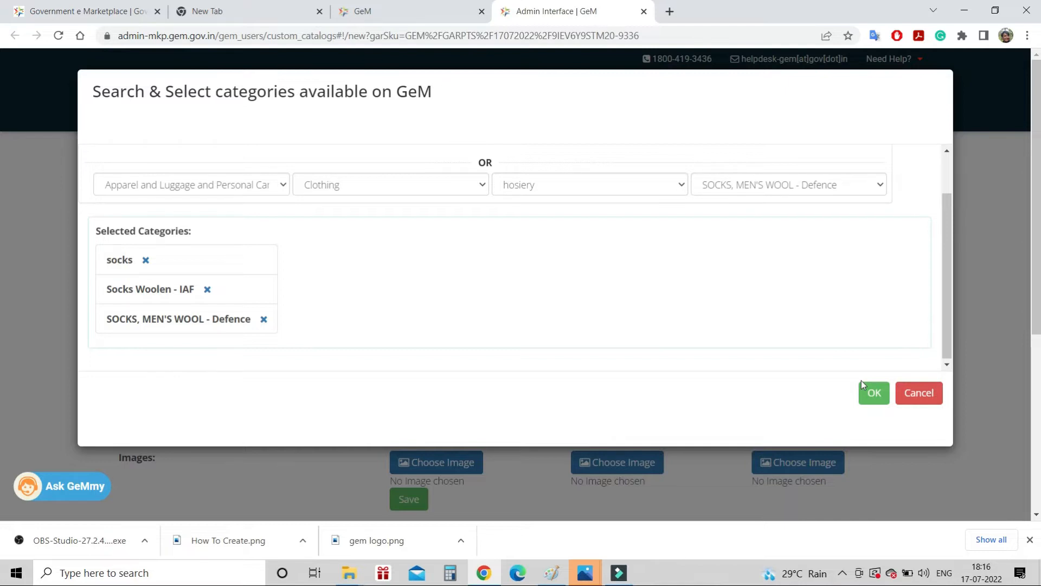
right_click(801, 351)
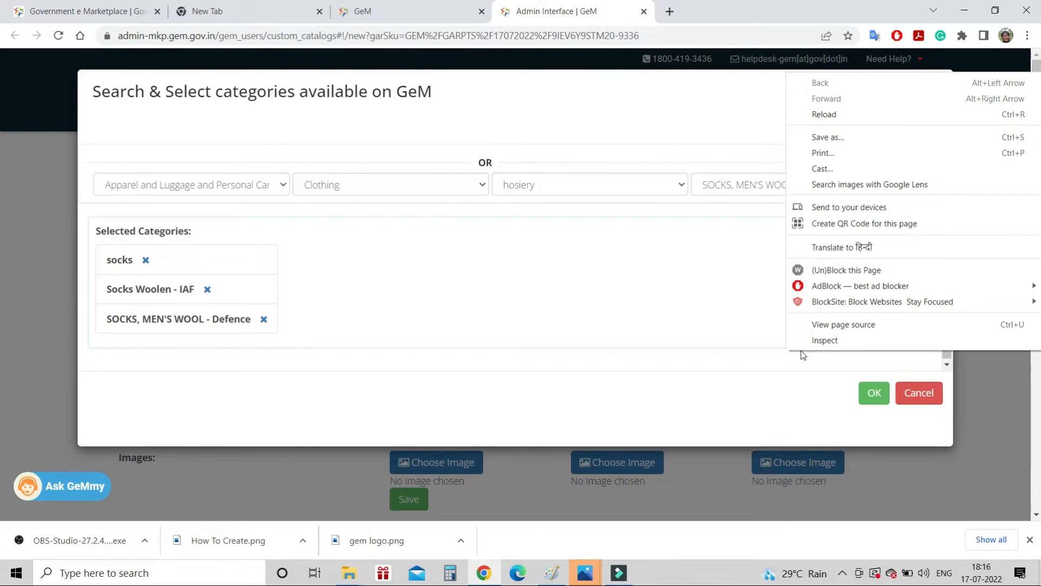
click(704, 276)
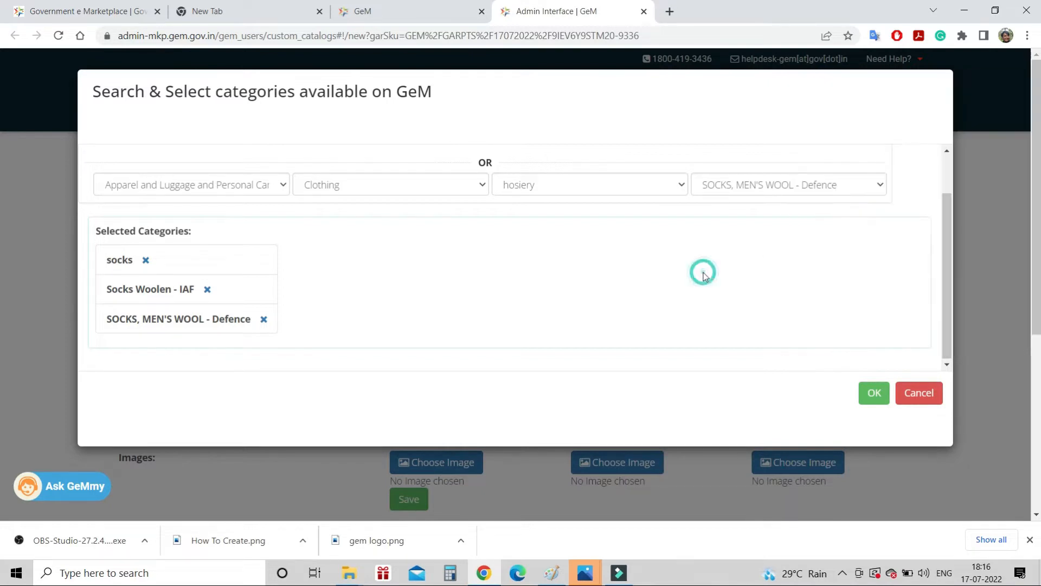
click(867, 394)
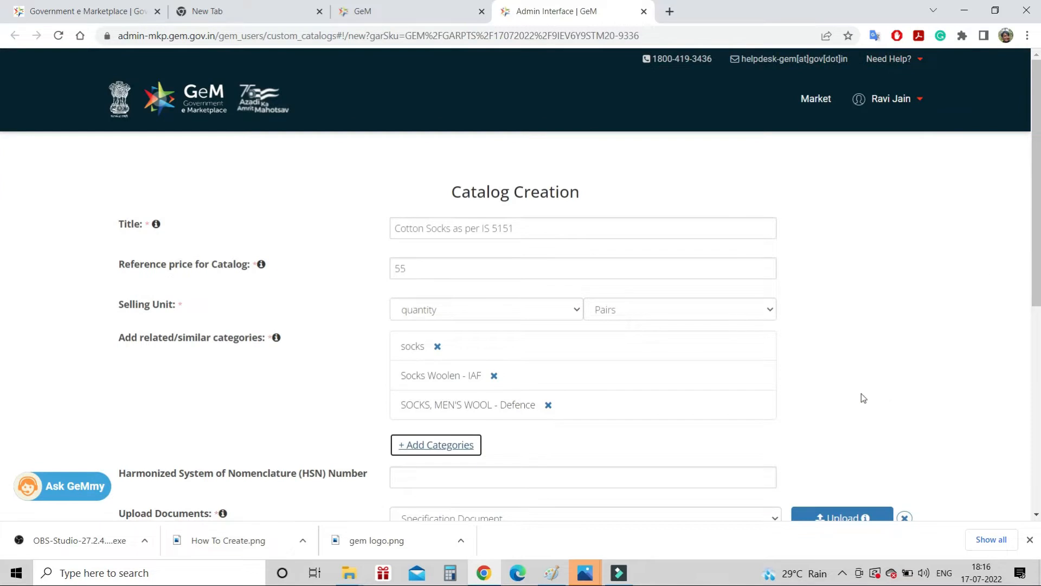
Attach 1.pdf from the Desktop as the specification document and save the catalogue
scroll(755, 333, down, 5)
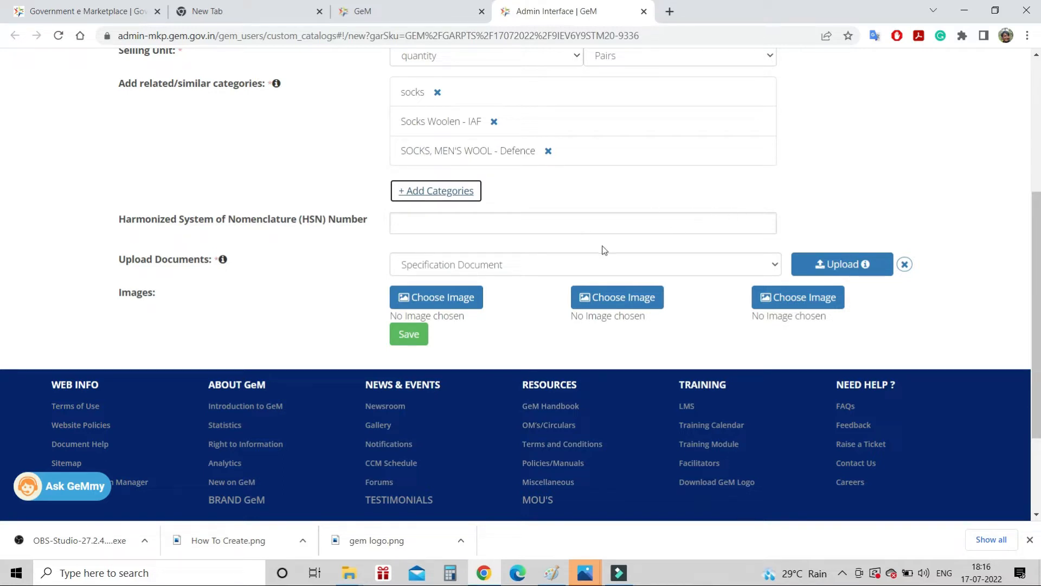
click(835, 268)
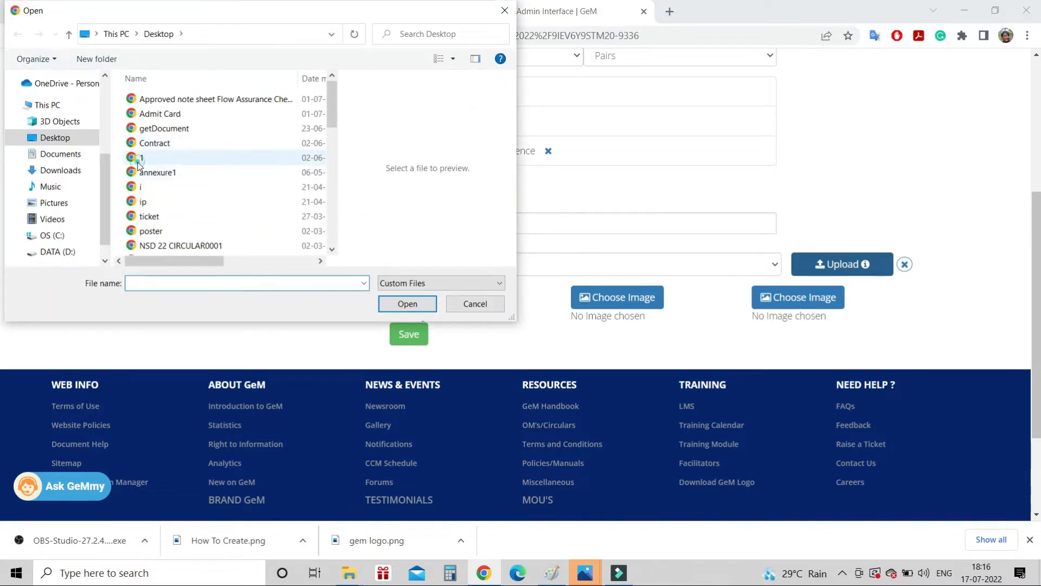
click(140, 159)
click(407, 304)
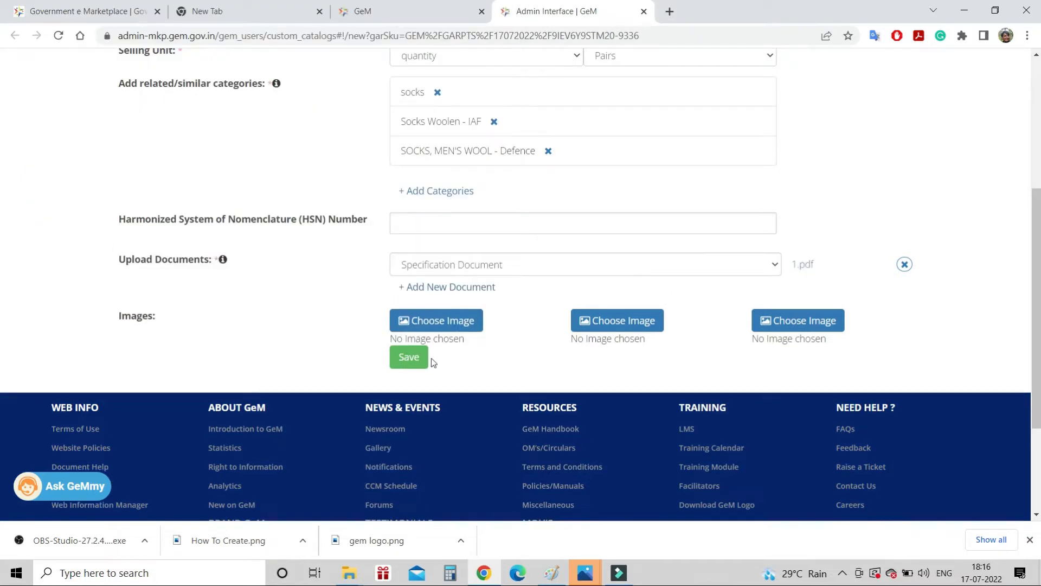
click(408, 359)
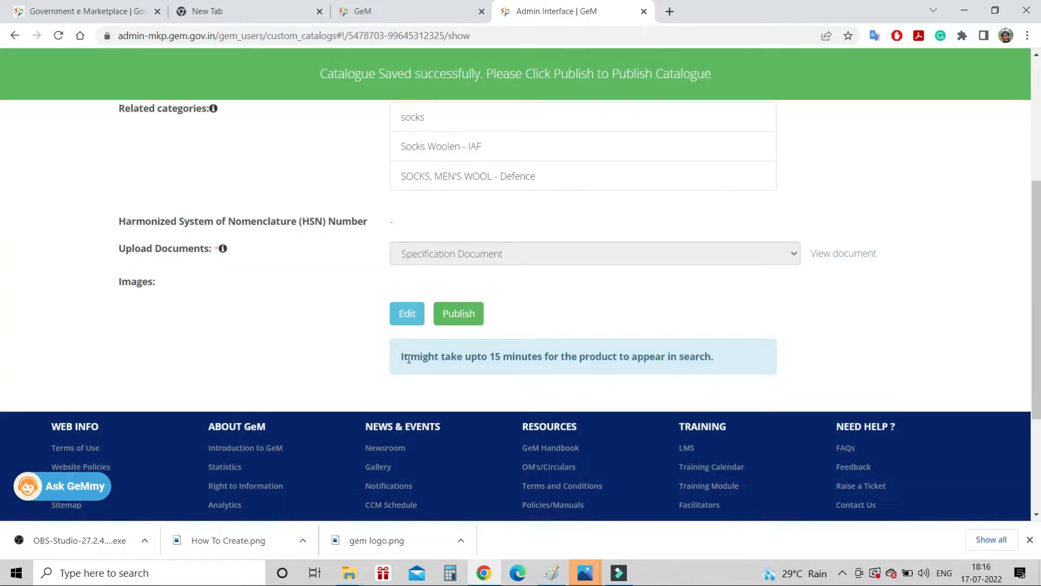
Publish the saved socks catalogue and return to the GeM Market home page
click(462, 312)
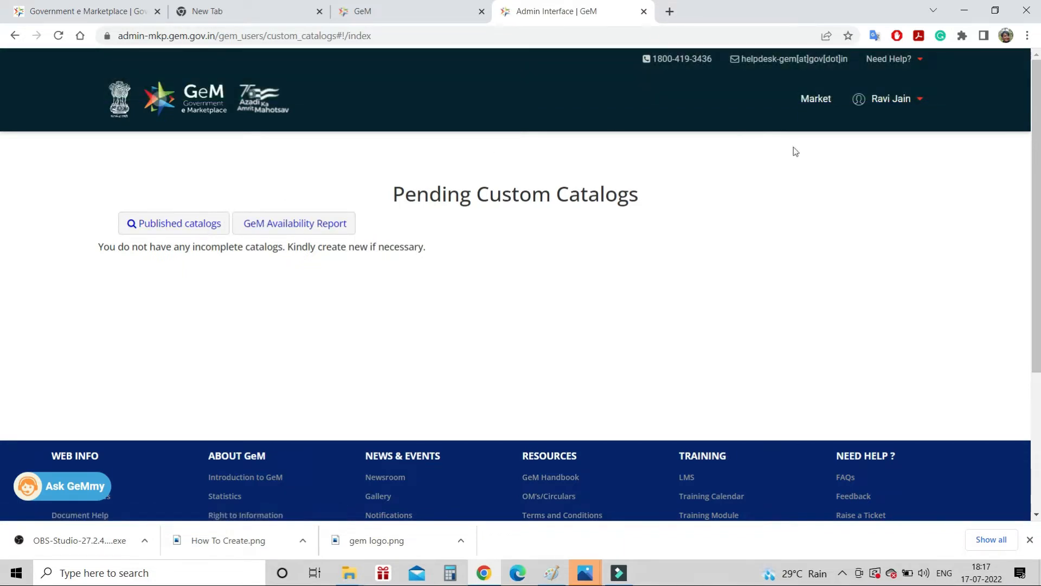
click(815, 101)
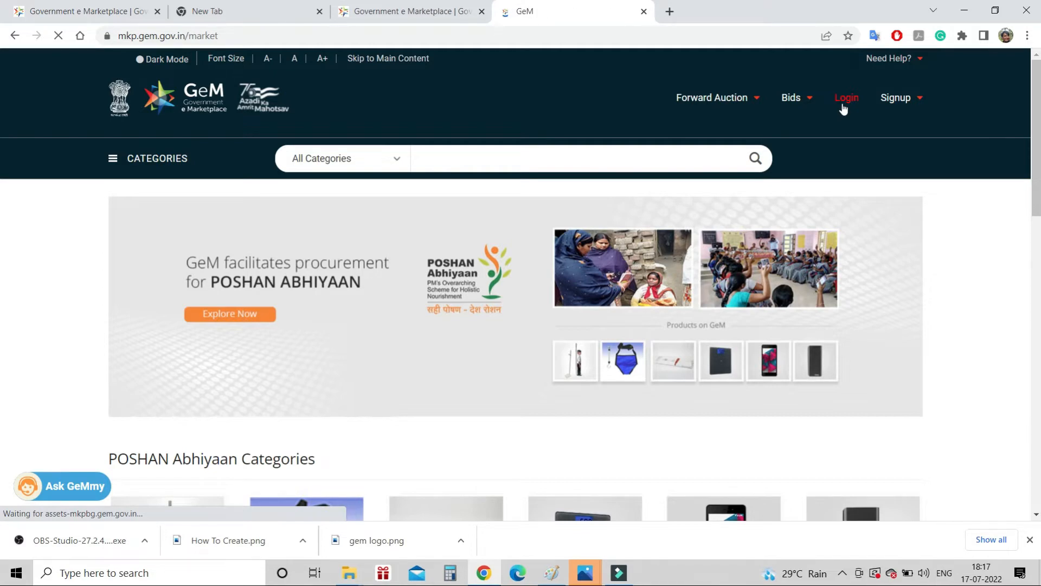
Go back to the buyer dashboard showing people, divisions, demands and orders
click(434, 103)
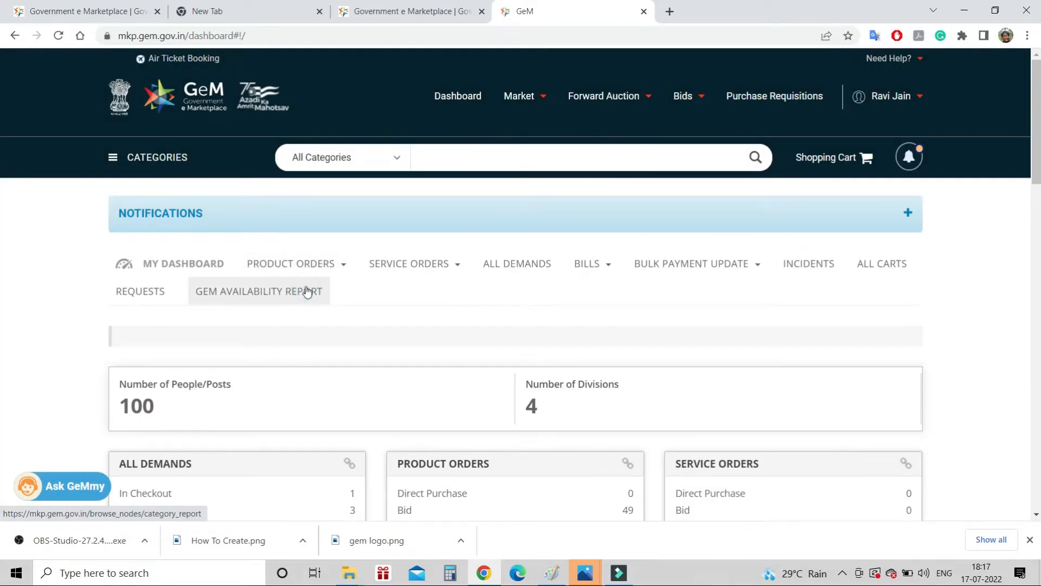
Open the GeM availability reports and the Cotton -Socks report's custom catalogue summary
click(307, 292)
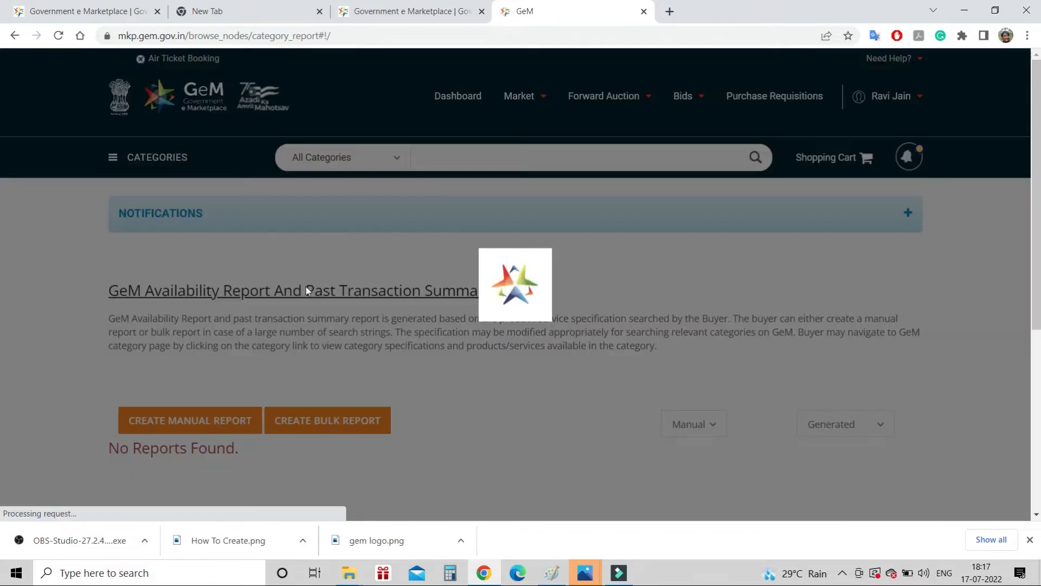
scroll(537, 307, down, 10)
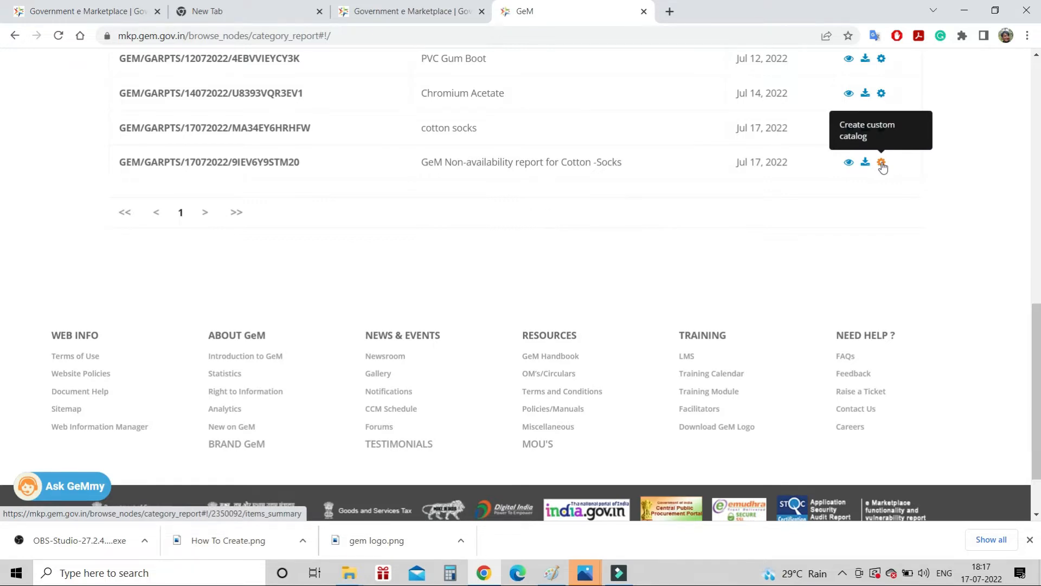
click(881, 163)
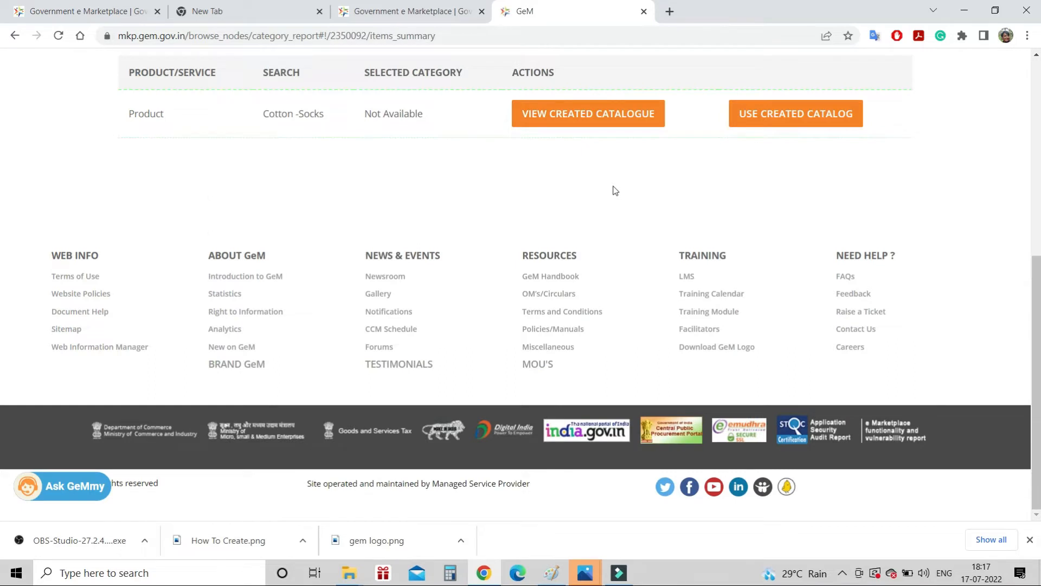
Scroll up the Cotton -Socks items summary to reach the created catalogue options
scroll(615, 190, up, 1)
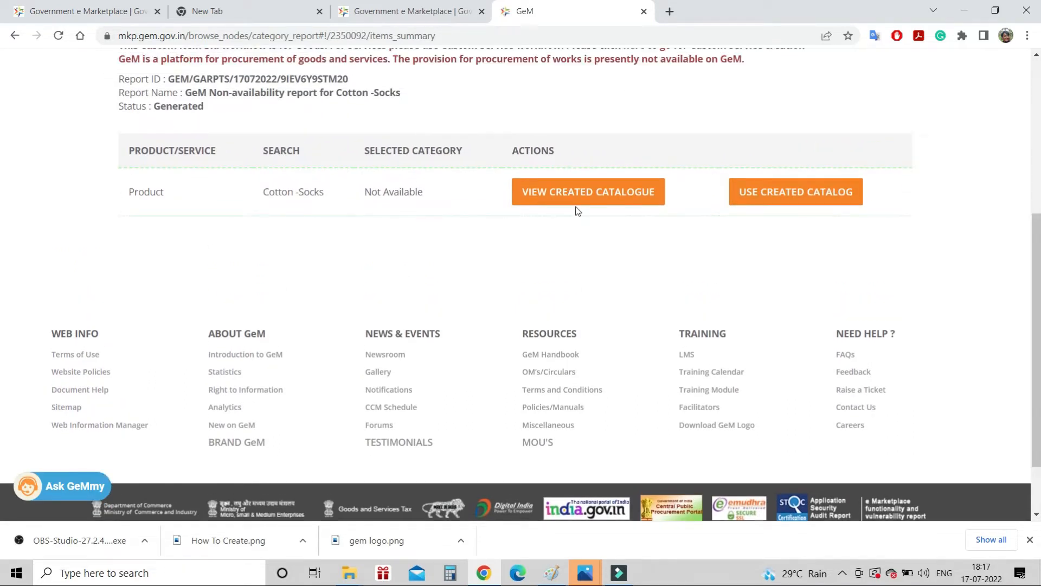
Use the created catalogue and add the Cotton Socks As Per IS 5151 item to cart
click(783, 168)
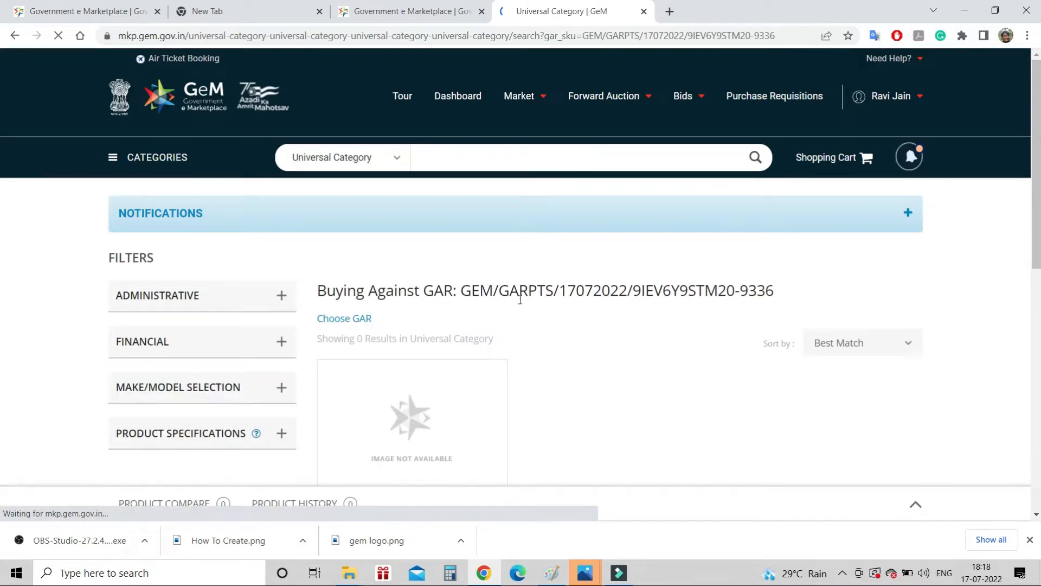
scroll(521, 301, down, 3)
scroll(520, 303, down, 2)
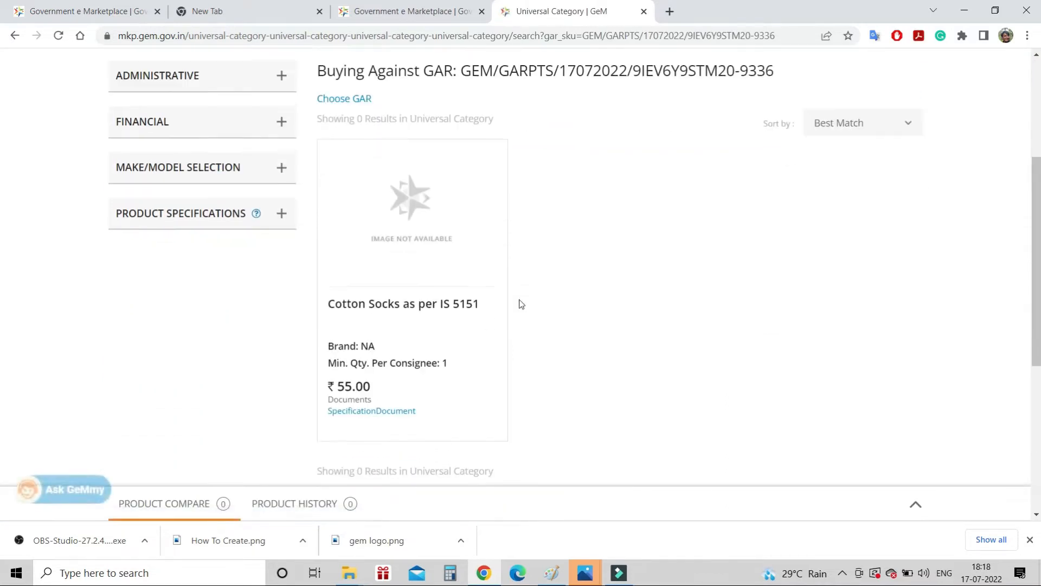
mouse_move(337, 246)
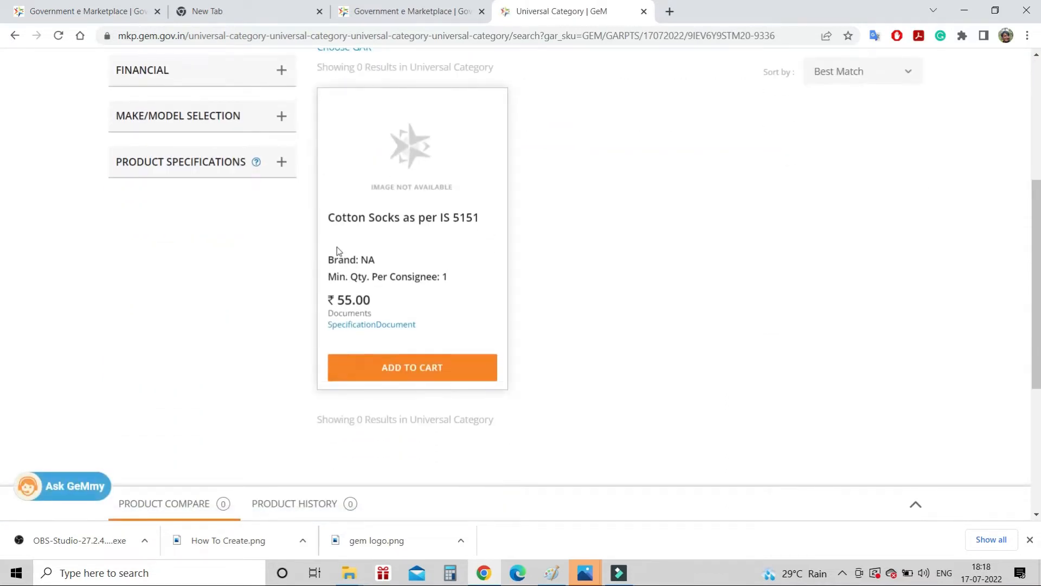
click(424, 365)
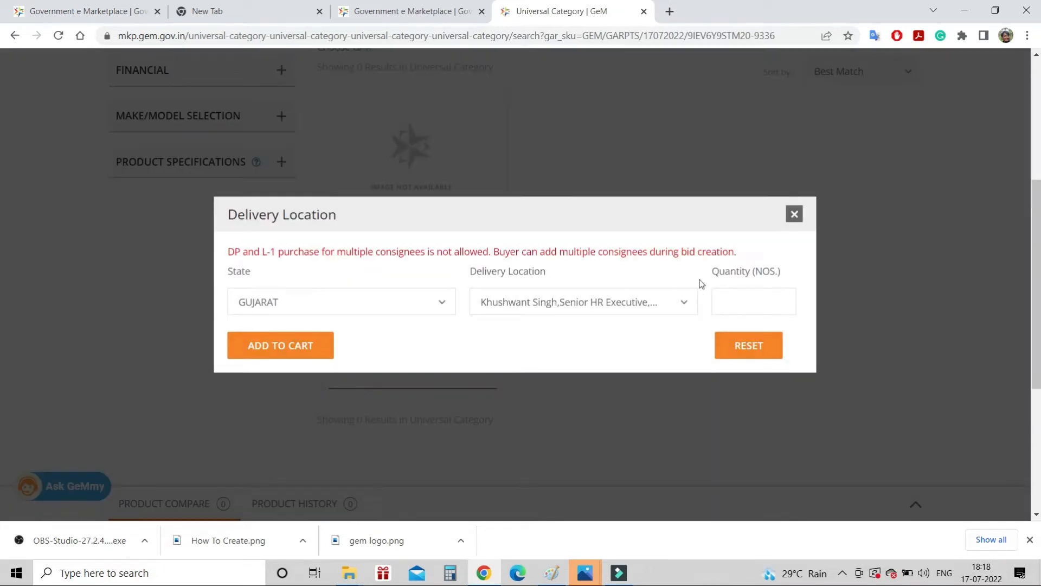
Add 10000 socks (₹550,000) to the cart and proceed to checkout for bidding
click(753, 302)
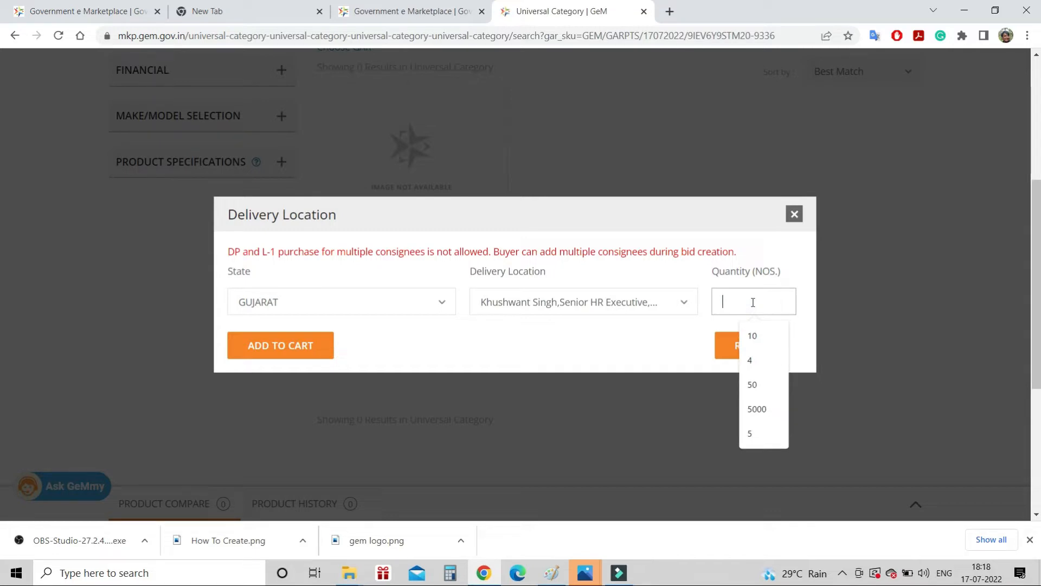
text(10000)
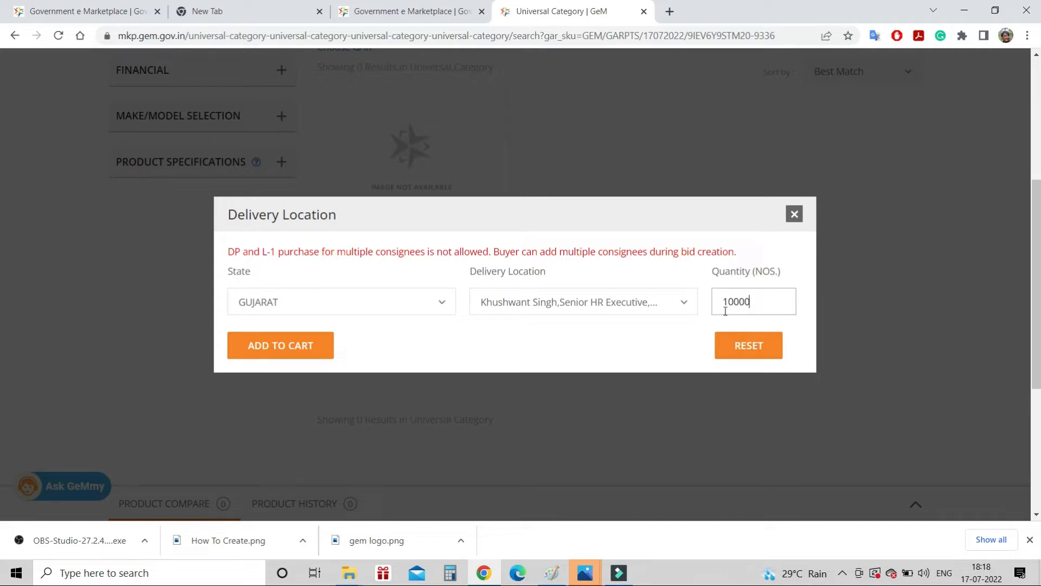
click(281, 348)
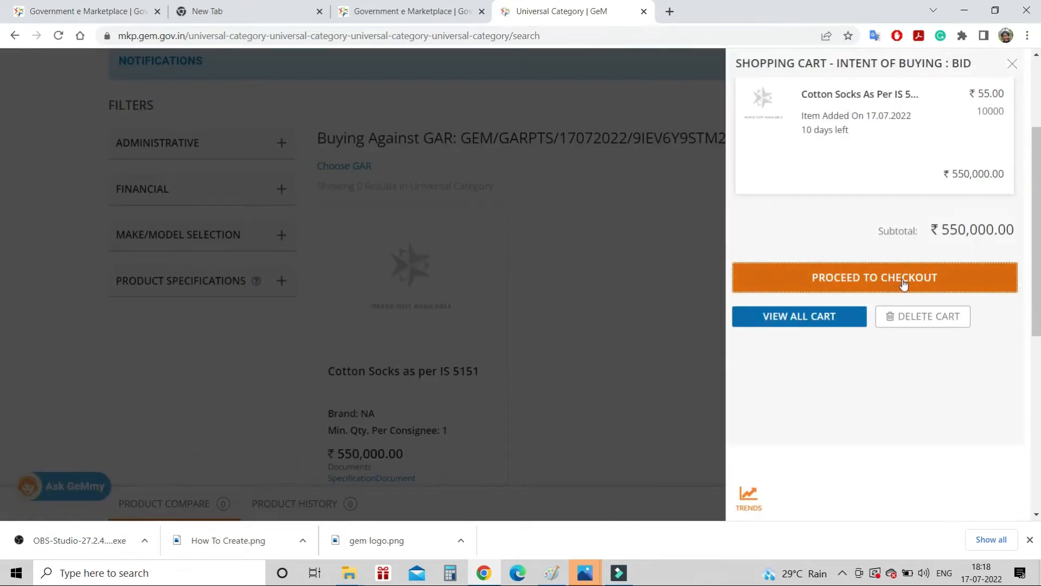
click(902, 280)
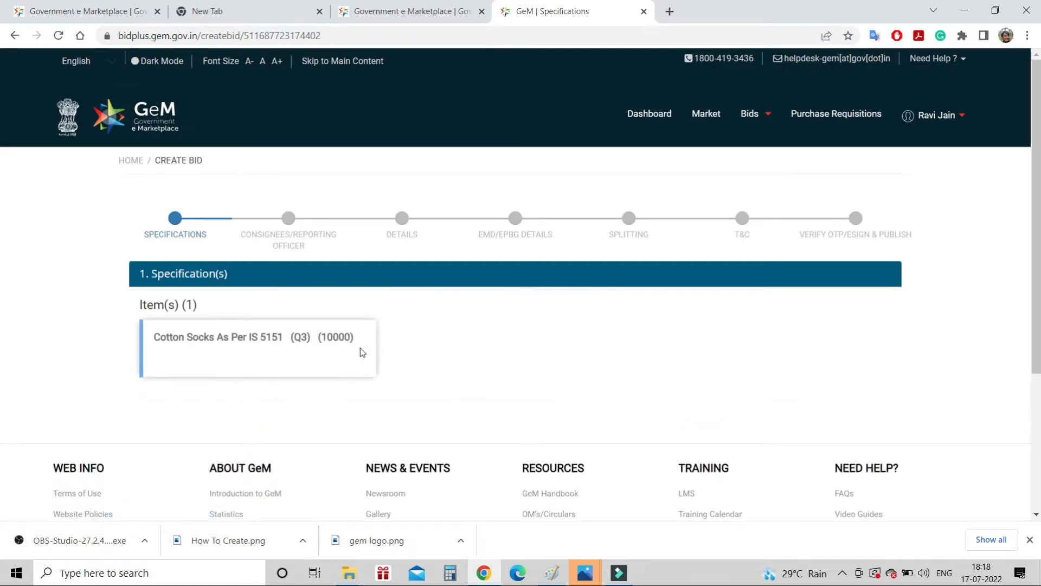
Save the Cotton Socks item specifications and continue to the Consignees/Reporting Officer step
click(339, 341)
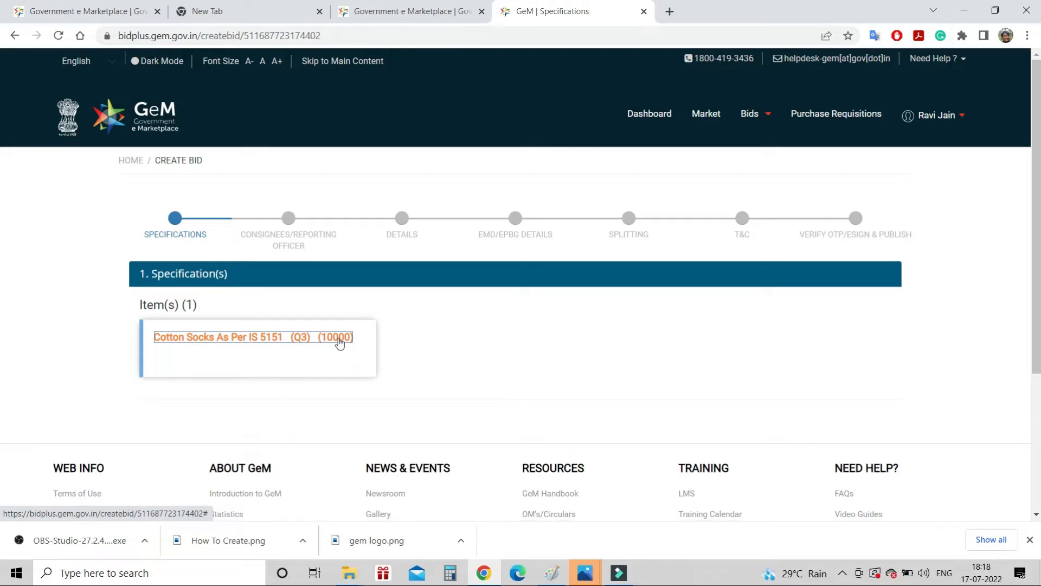
scroll(618, 304, down, 2)
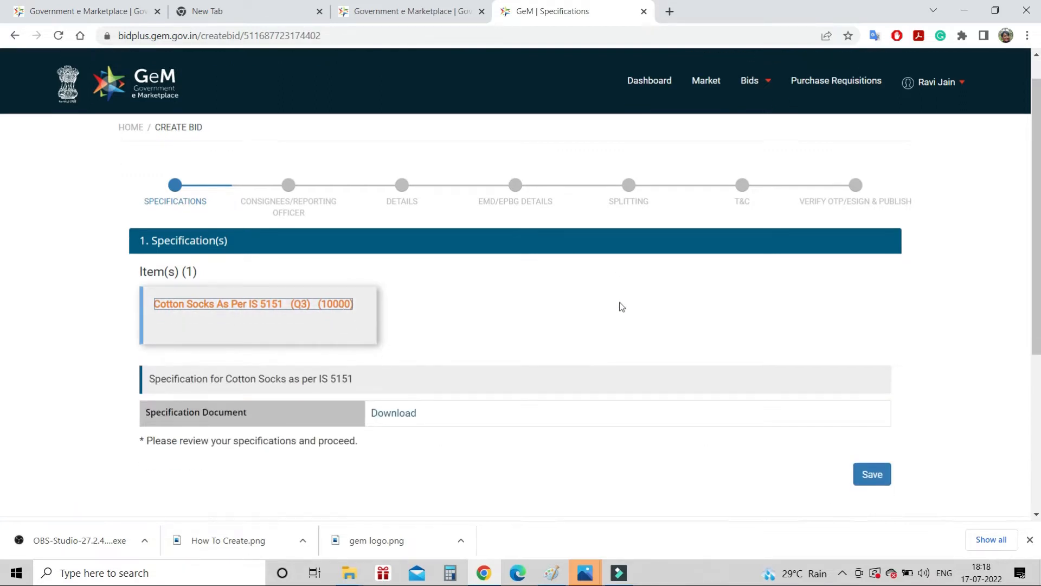
click(877, 400)
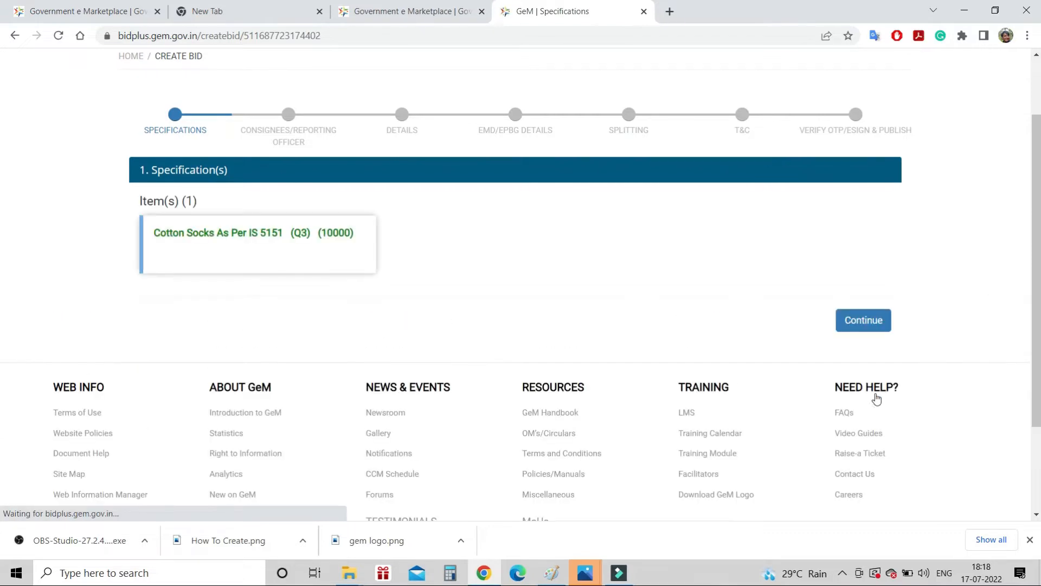
click(852, 320)
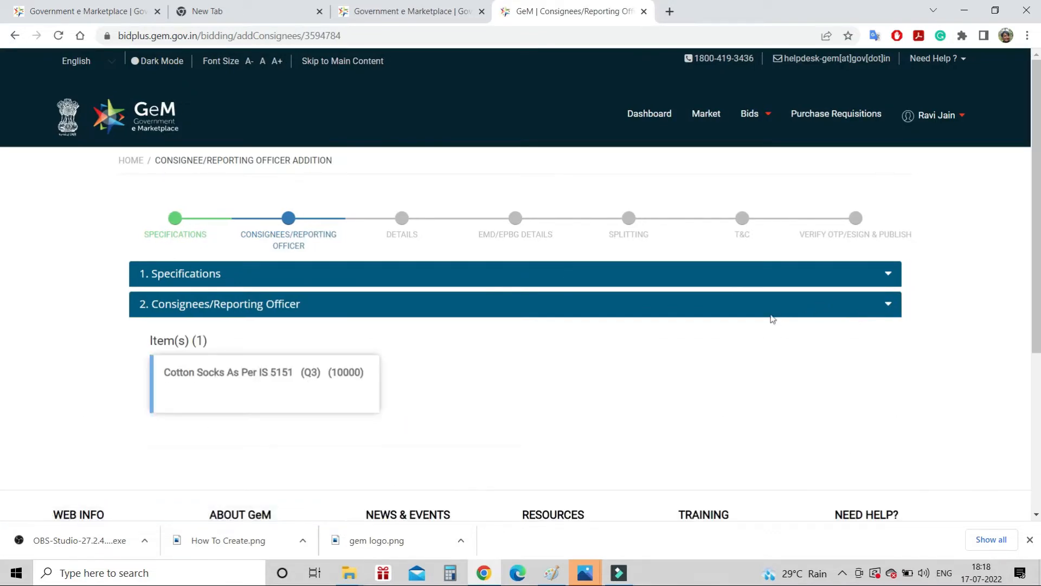
Load the consignee details for the socks and set delivery days to 60
click(321, 367)
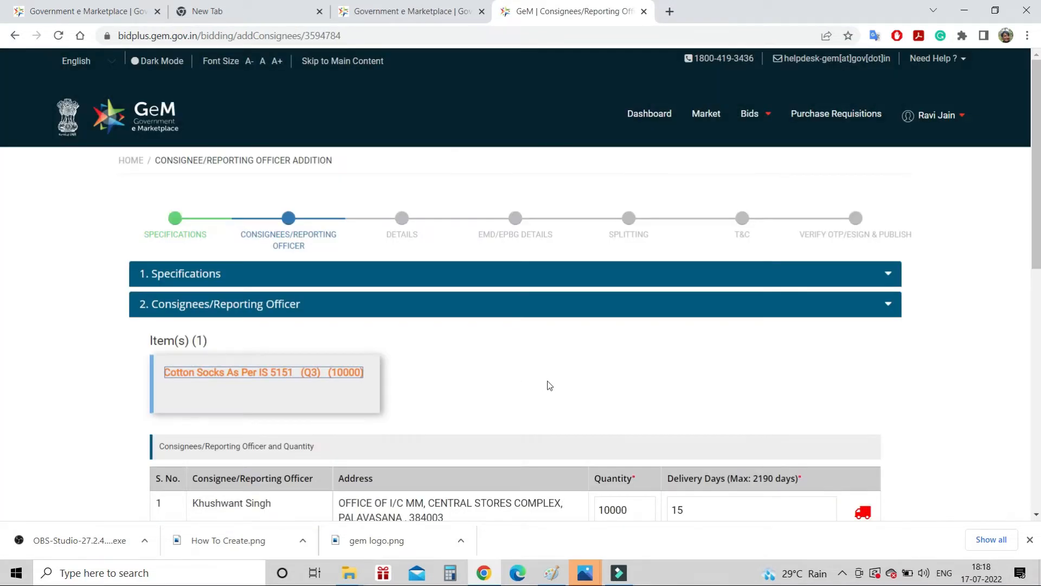
scroll(550, 386, down, 2)
click(696, 386)
key(BackSpace)
key(BackSpace)
text(6)
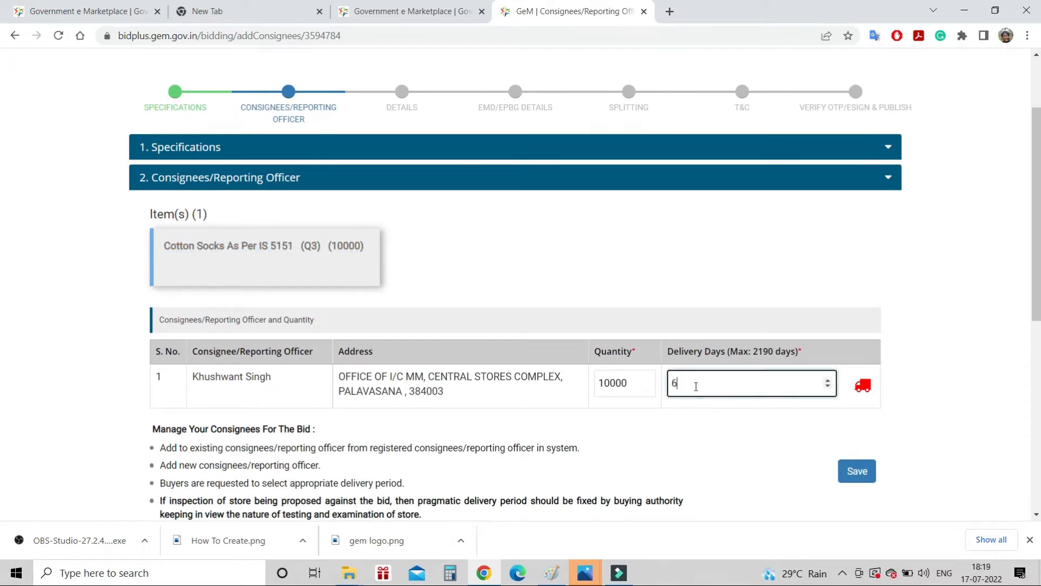
text(0)
scroll(696, 386, down, 3)
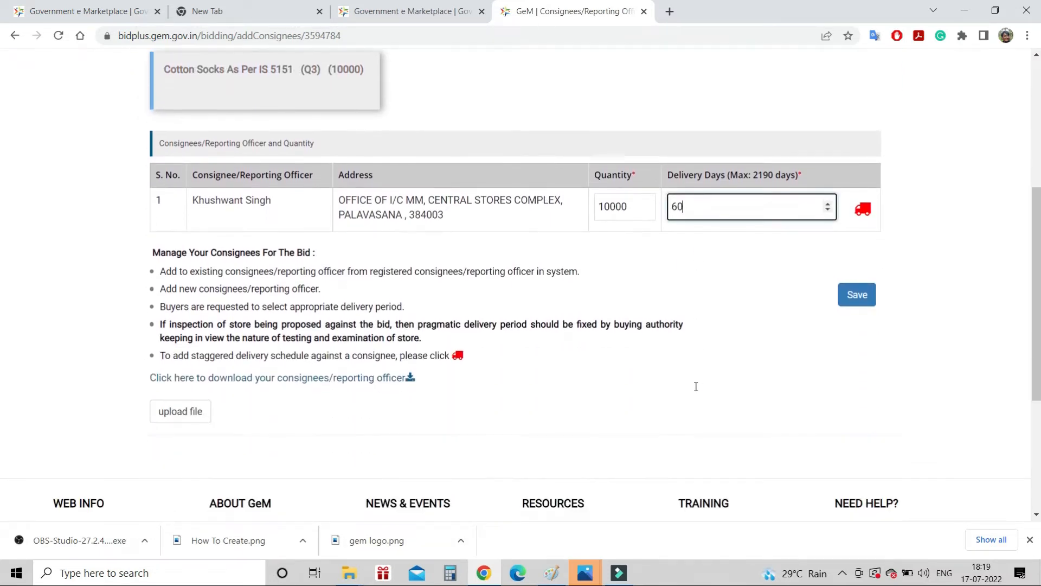
Add a staggered first delivery of 5000 socks from day 0 to day 30
click(862, 208)
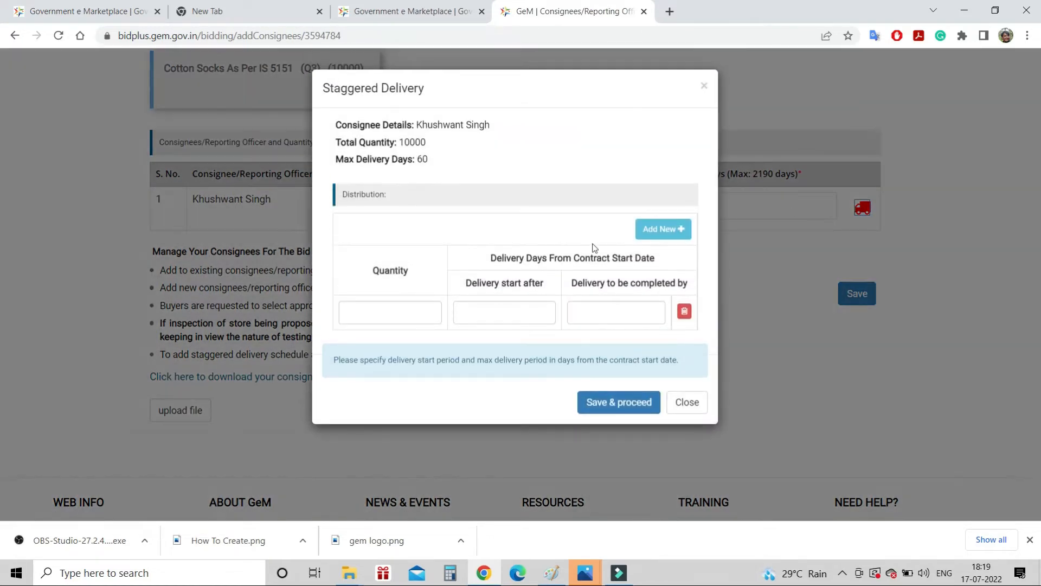
click(395, 311)
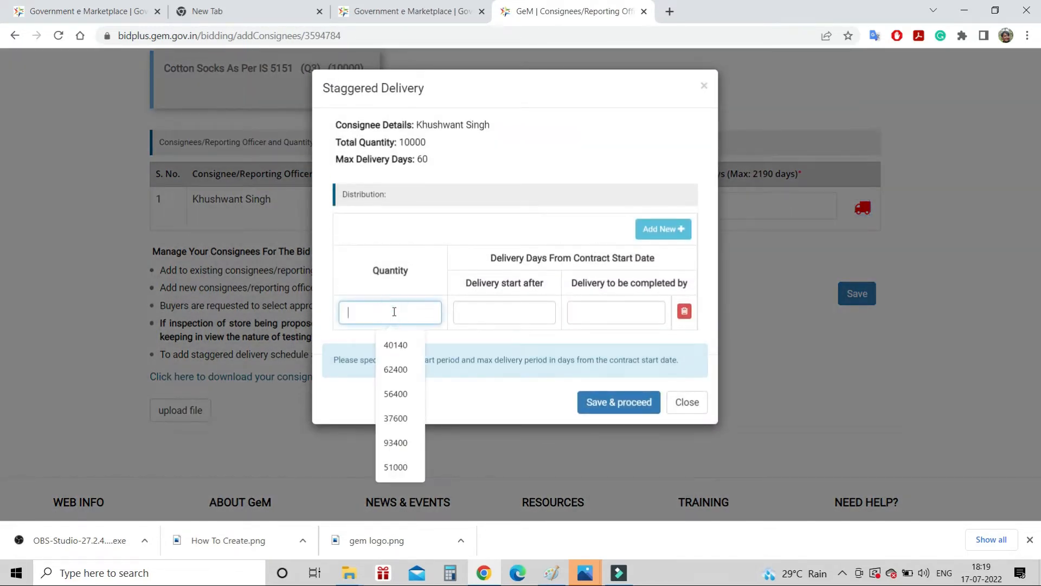
text(5000)
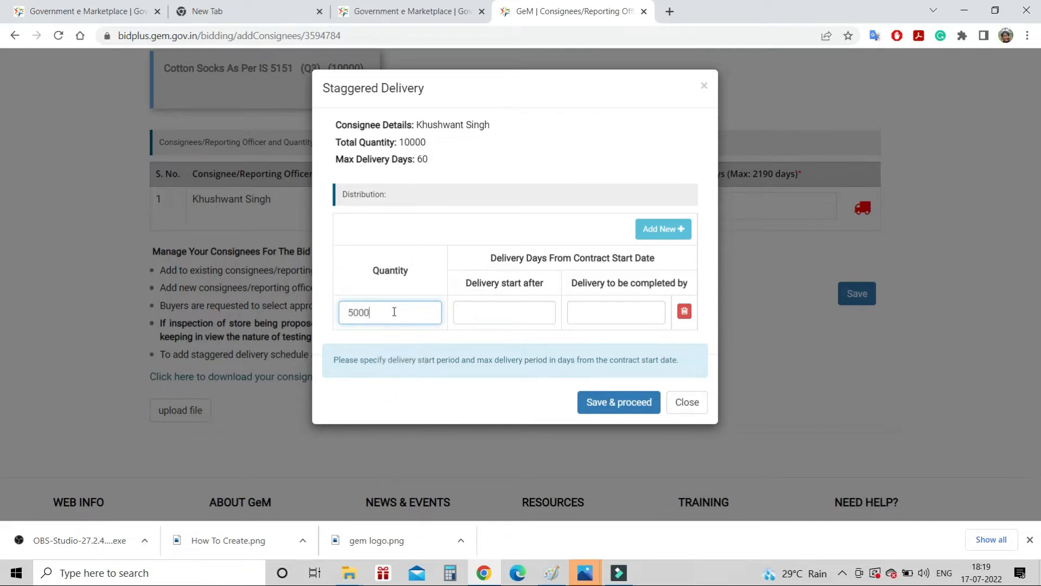
click(508, 313)
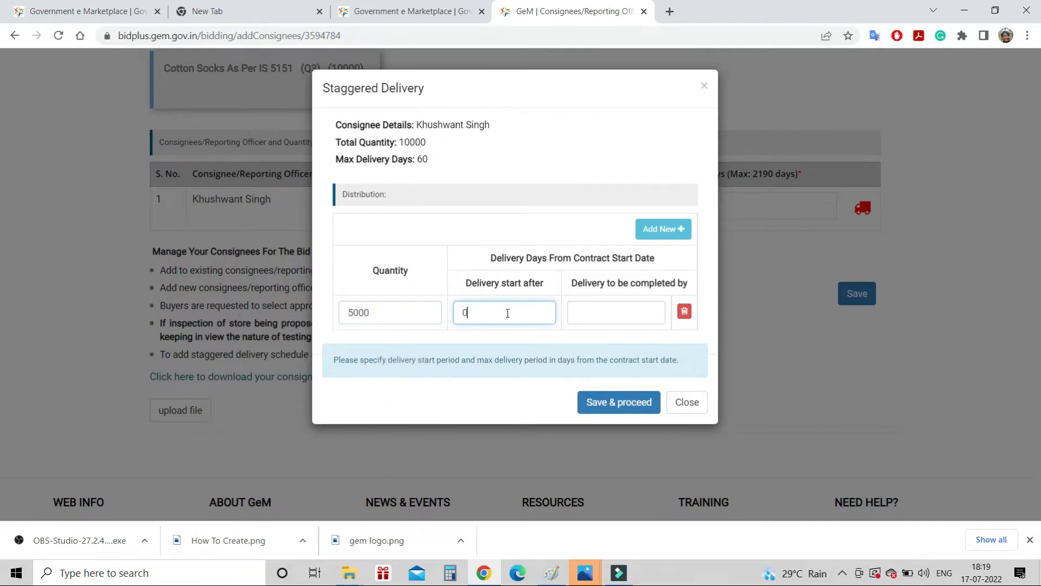
text(0)
click(616, 312)
text(30)
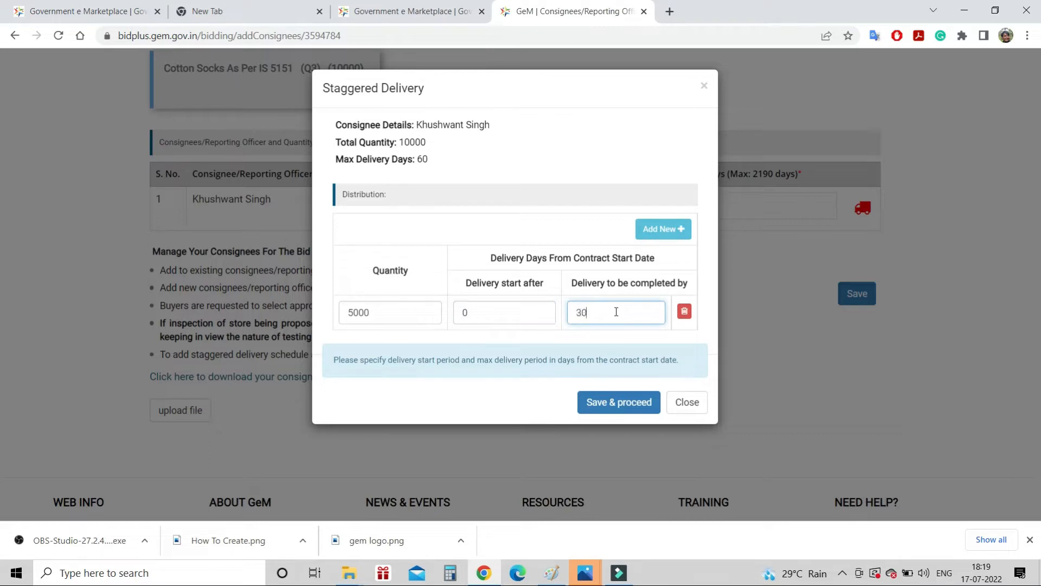
Add a second delivery of 5000 socks for days 31–60 and save the schedule
click(662, 228)
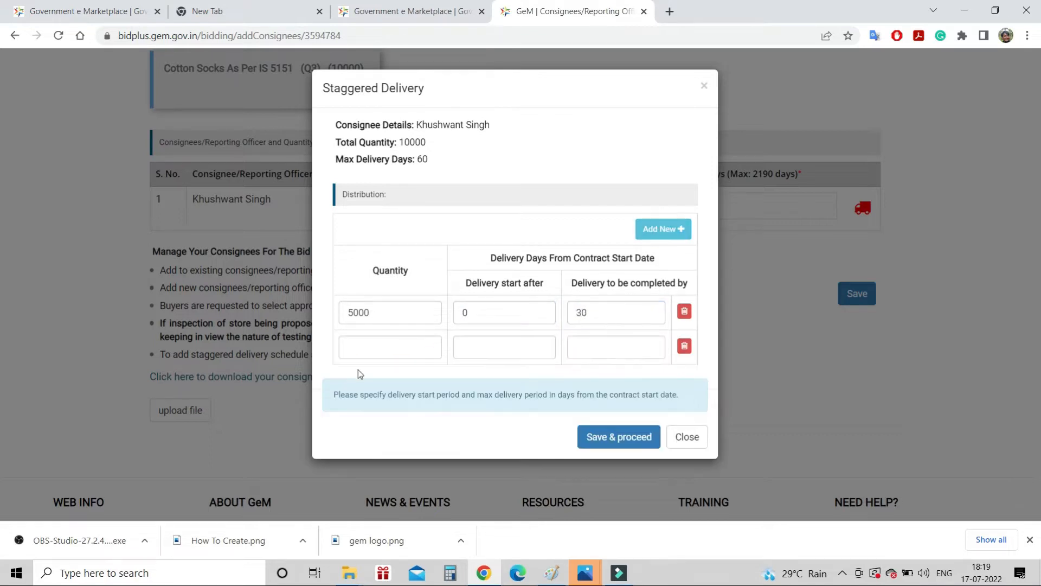
click(364, 344)
text(5000)
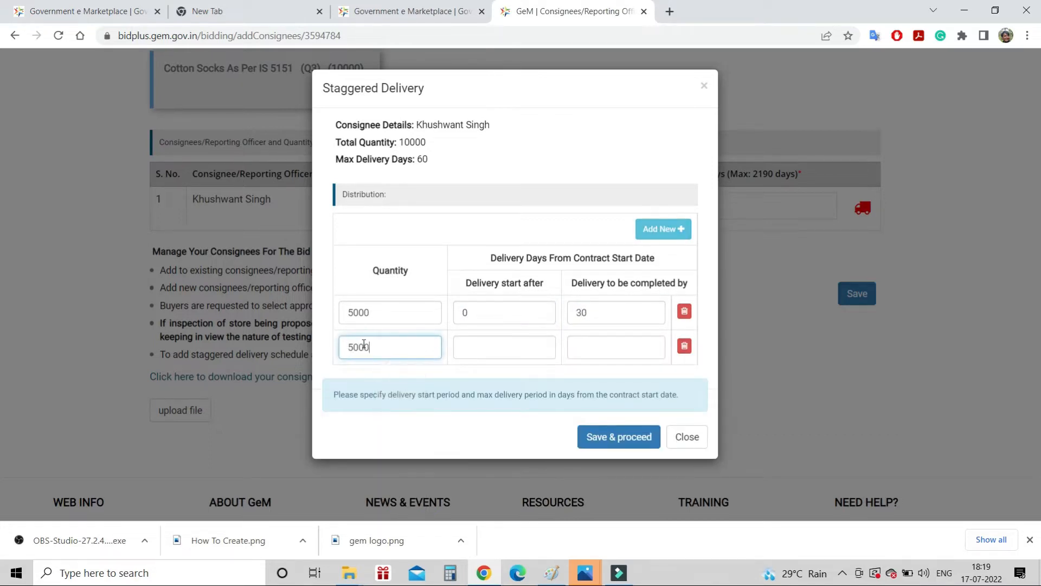
click(476, 349)
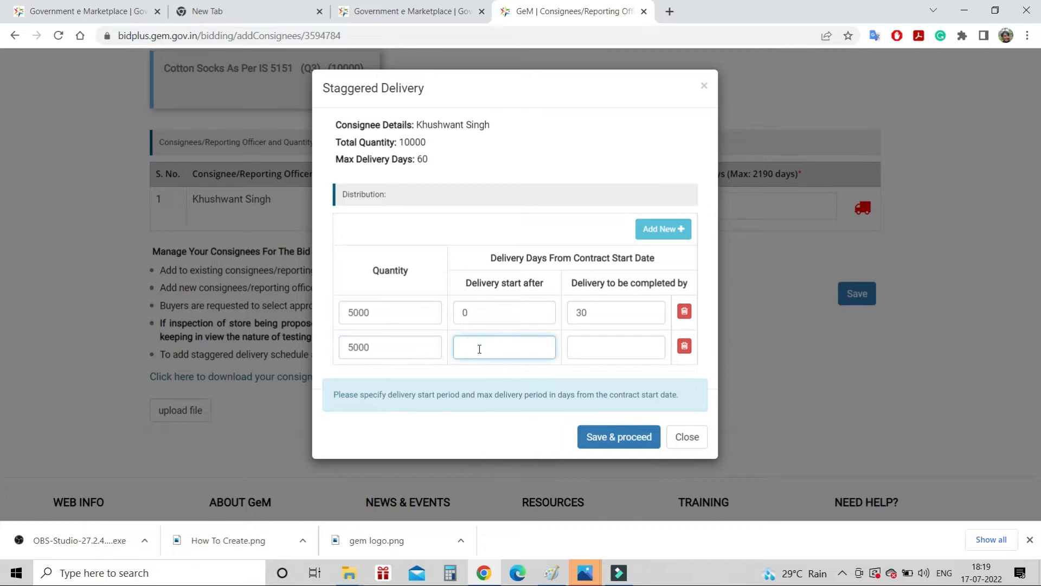
click(594, 350)
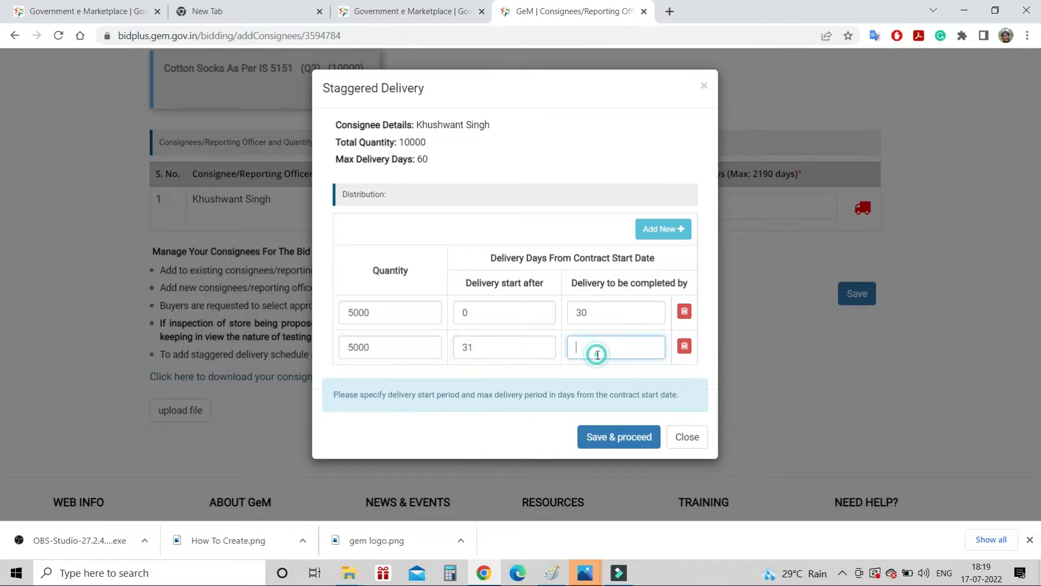
text(60)
click(623, 445)
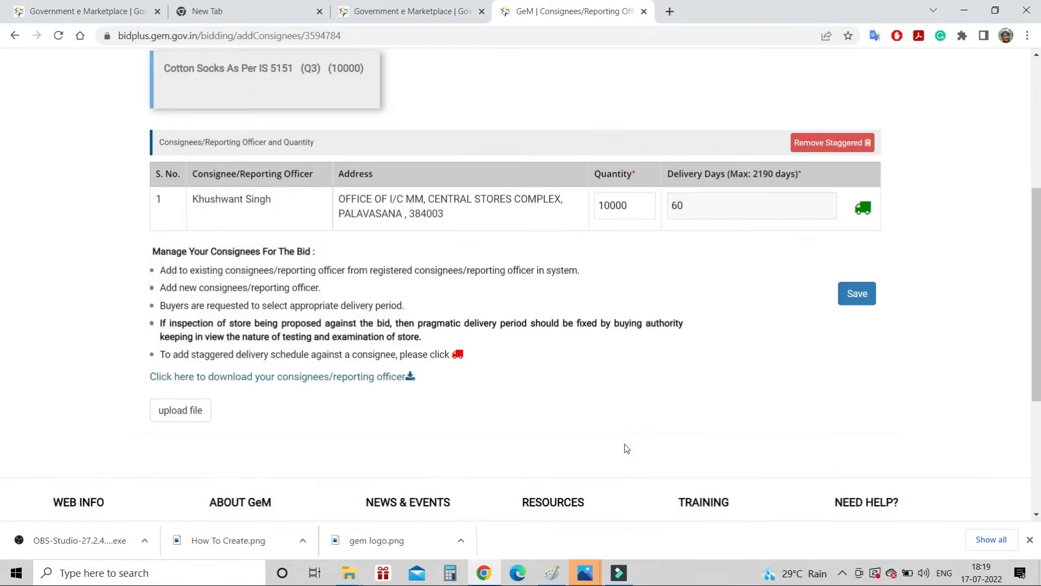
Save the consignee details and confirm the successful save
click(856, 292)
click(692, 127)
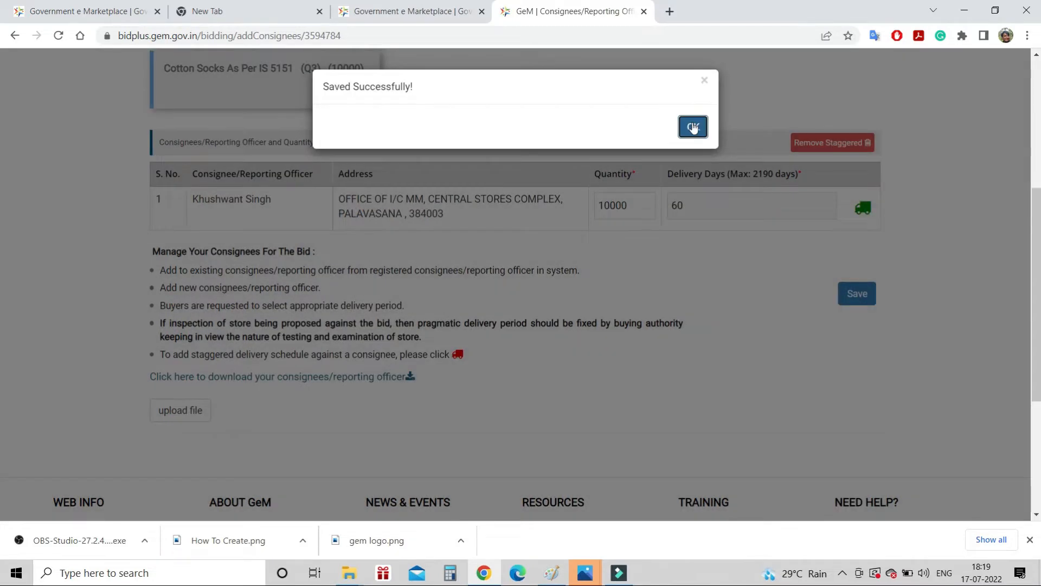
click(693, 126)
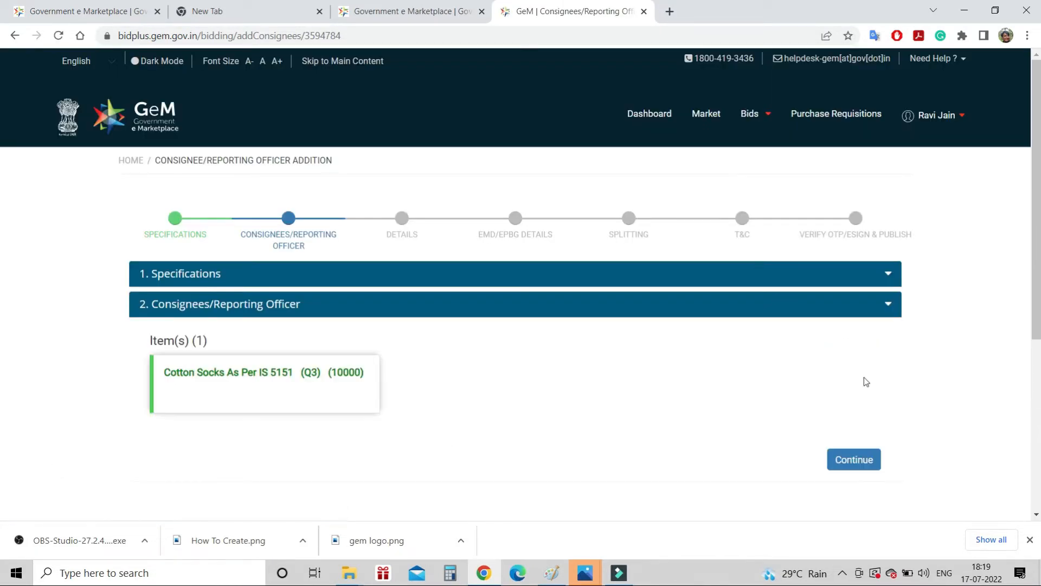
Set a 21-day bid duration, ending 08-08-2022 7:00 PM and opening 7:30 PM
click(862, 464)
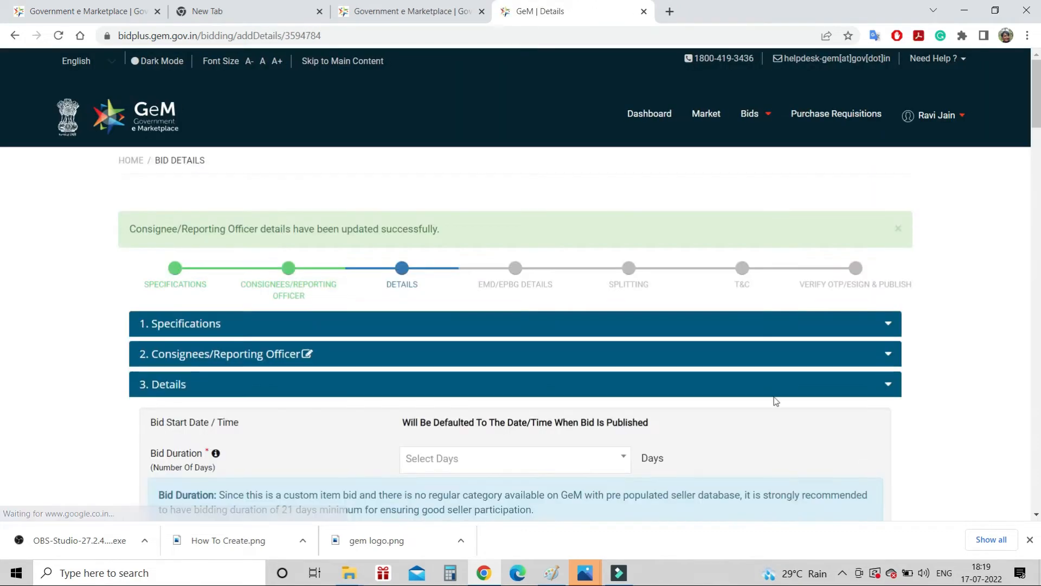
scroll(775, 394, down, 3)
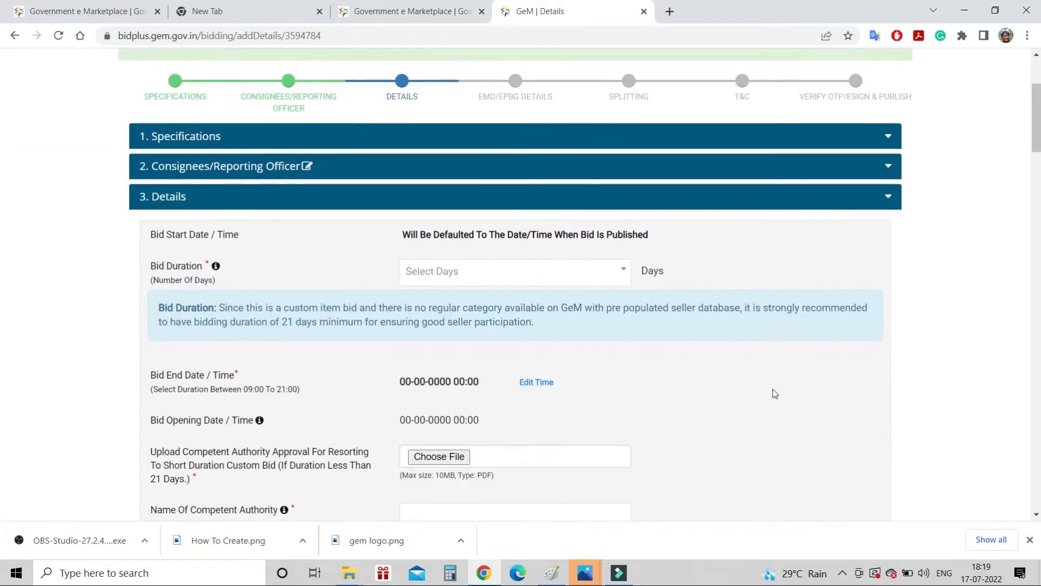
click(616, 277)
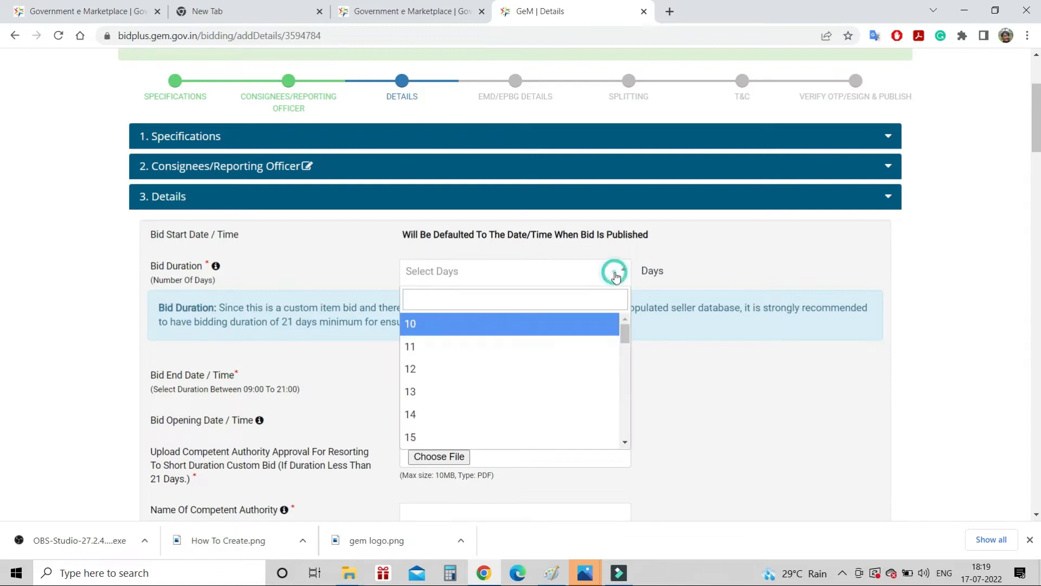
click(748, 230)
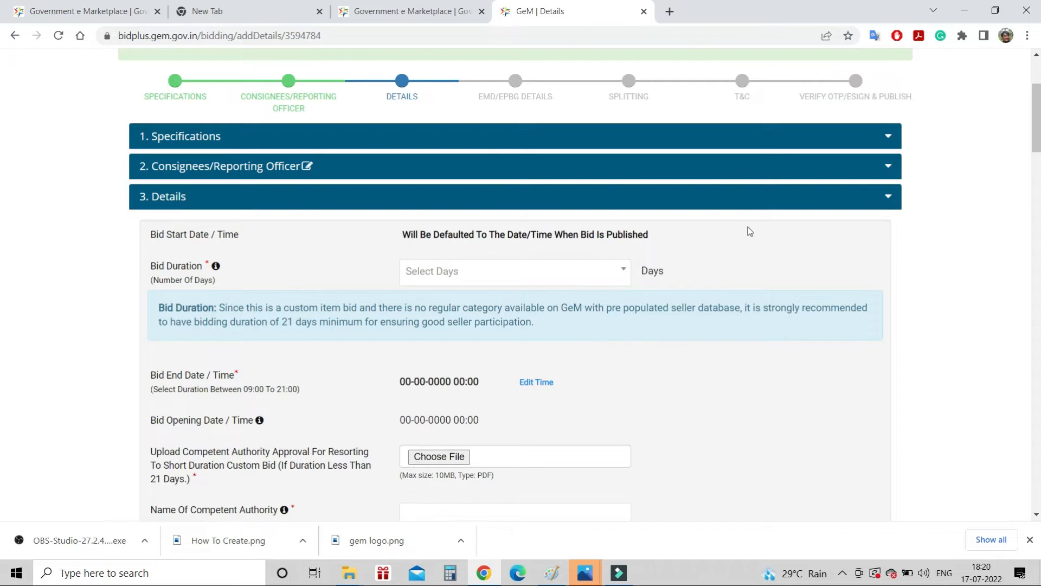
click(619, 269)
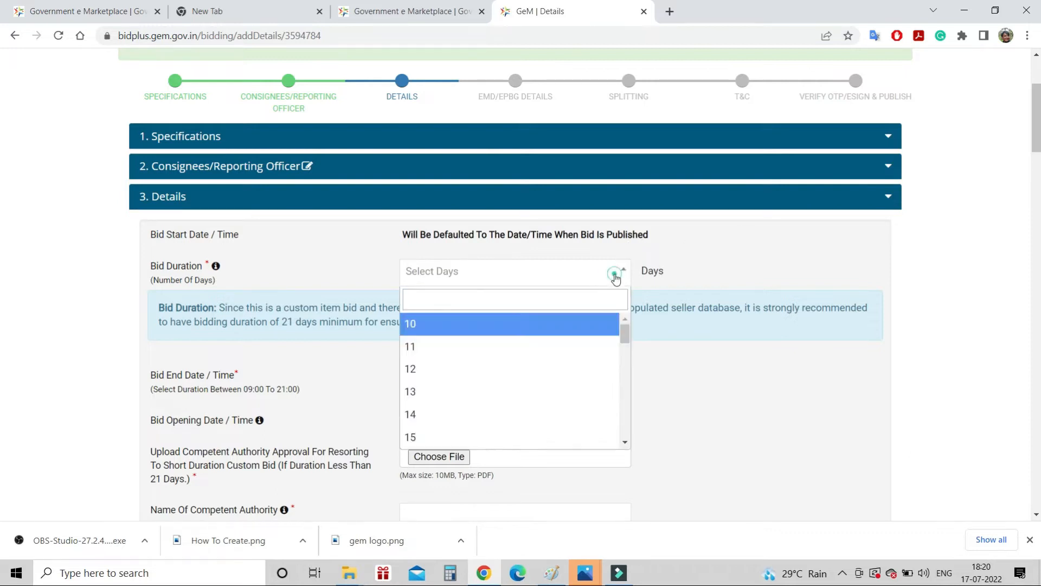
scroll(476, 365, down, 2)
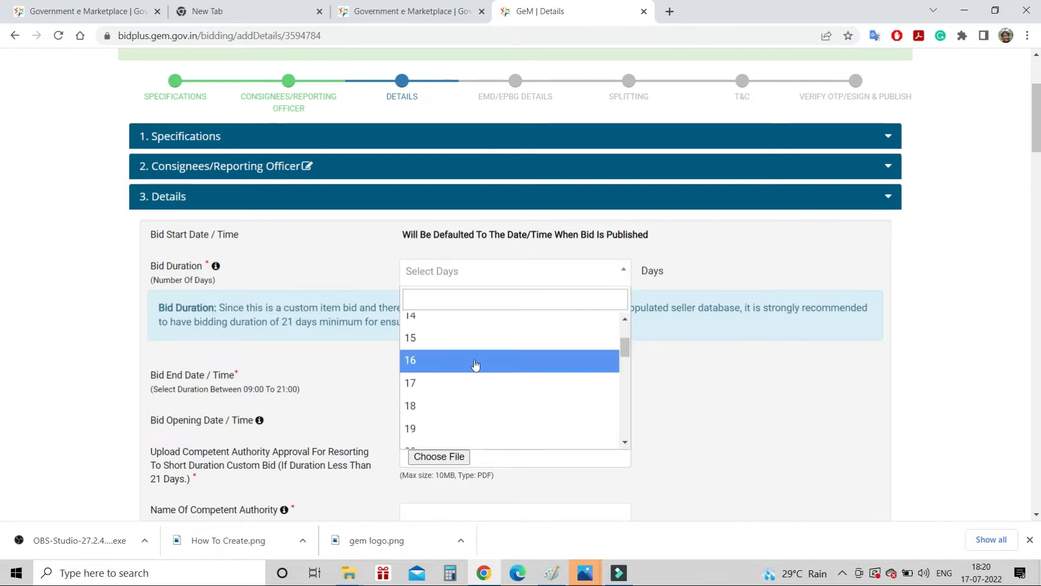
scroll(475, 345, down, 2)
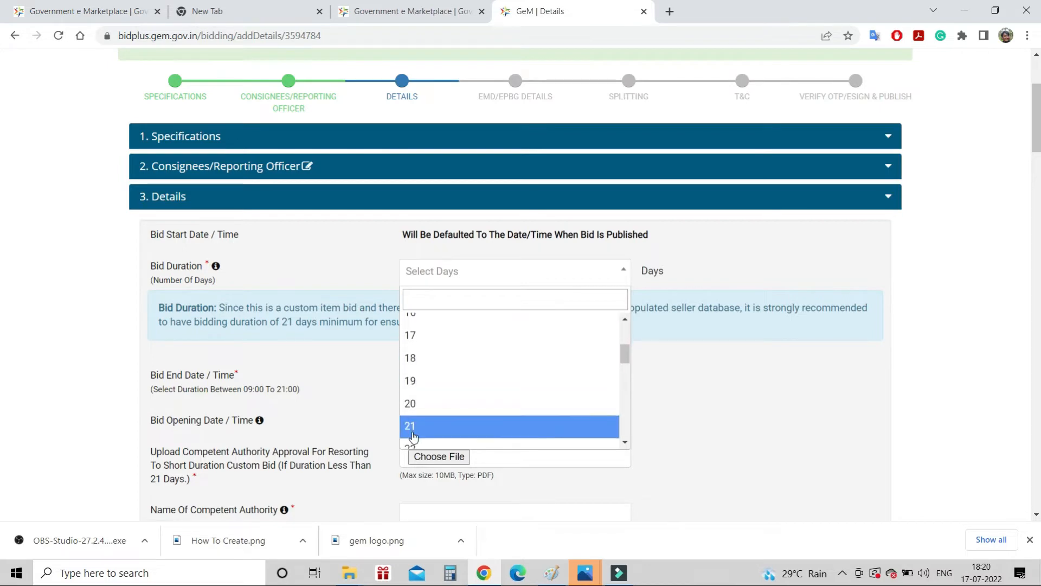
click(413, 429)
click(519, 257)
scroll(633, 302, down, 3)
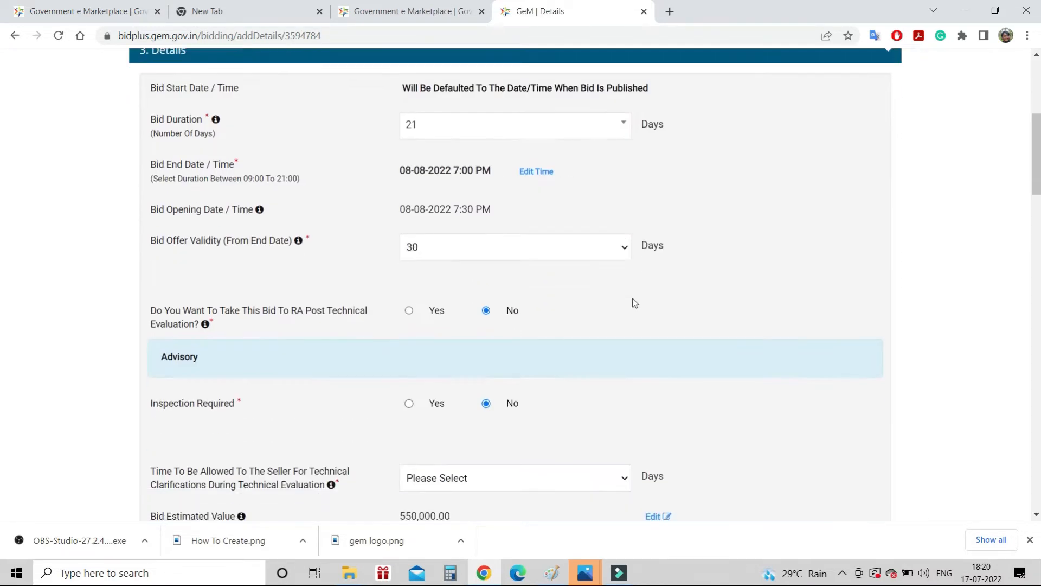
Change the bid end time to 14:00 (2:00 PM) on 08-08-2022
click(539, 173)
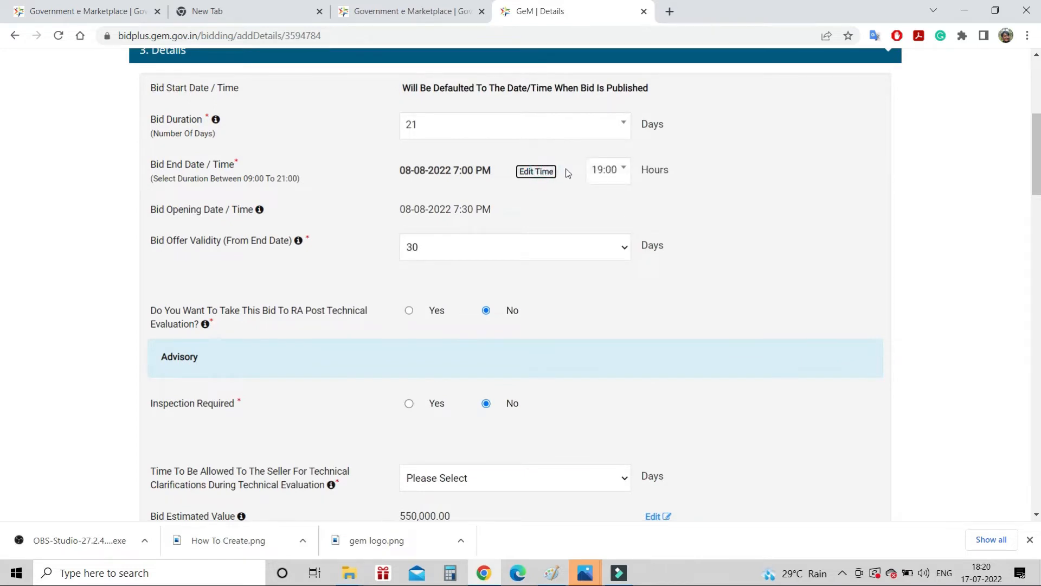
click(625, 171)
drag(627, 292, 627, 259)
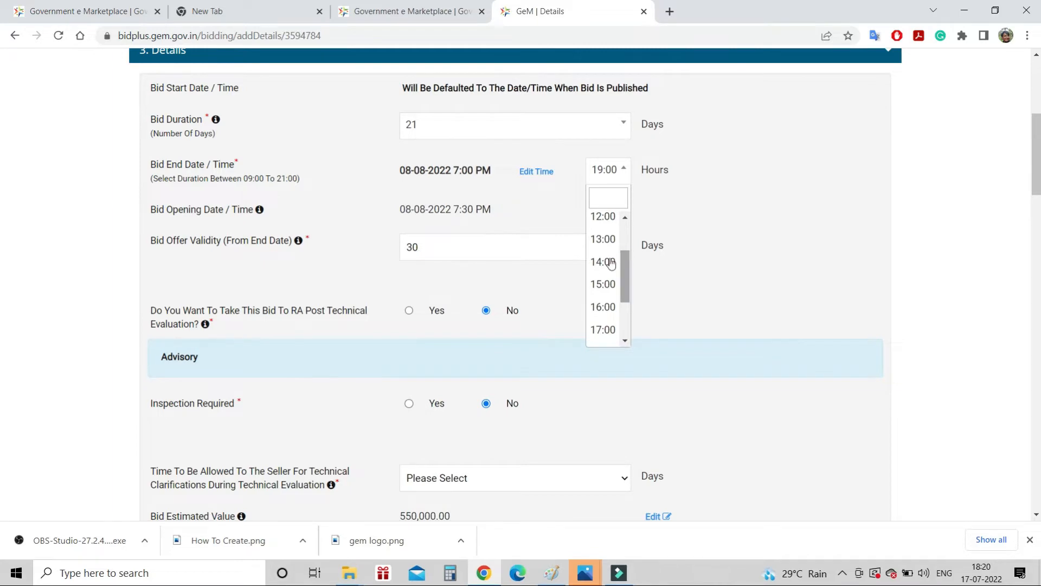
click(596, 263)
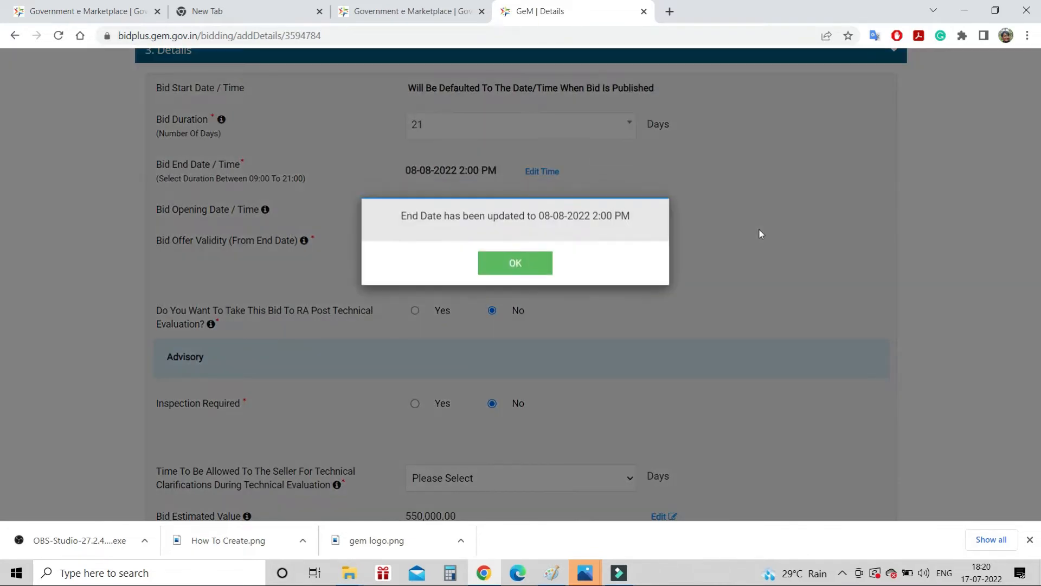
click(548, 262)
Set bid offer validity to 45 days and mark Inspection Required as Yes
click(545, 253)
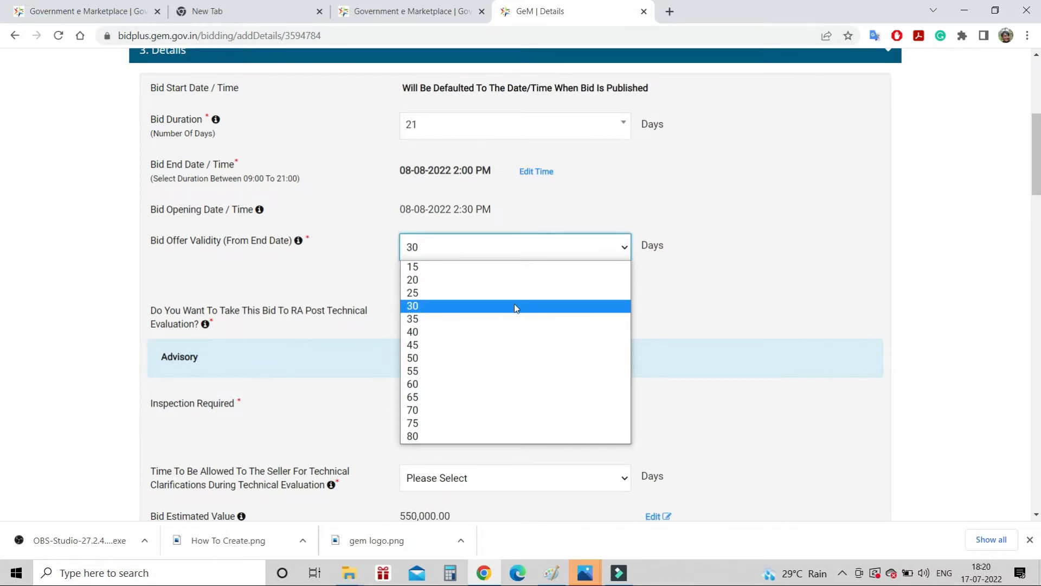
click(445, 345)
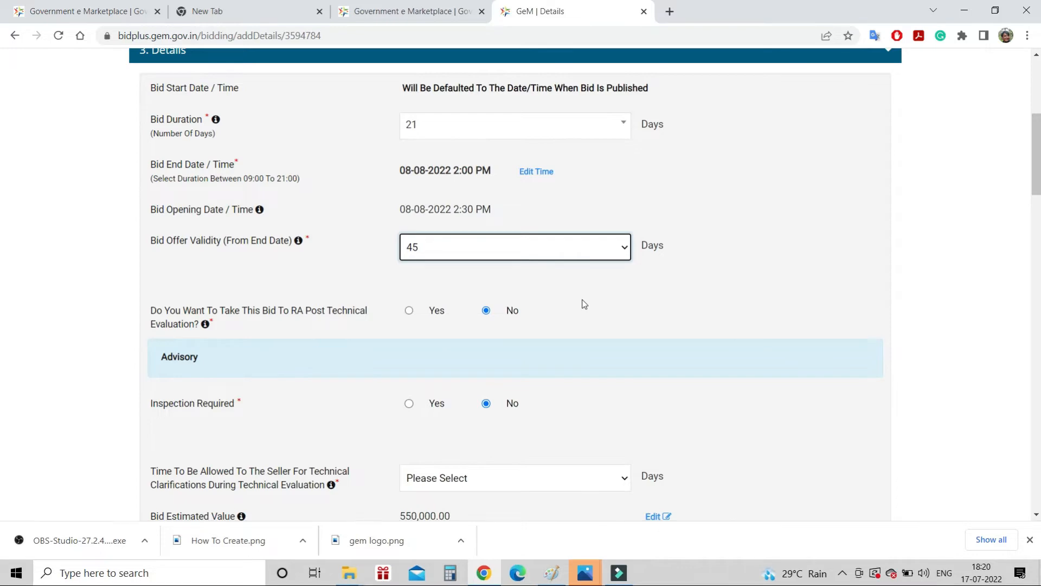
scroll(584, 303, down, 3)
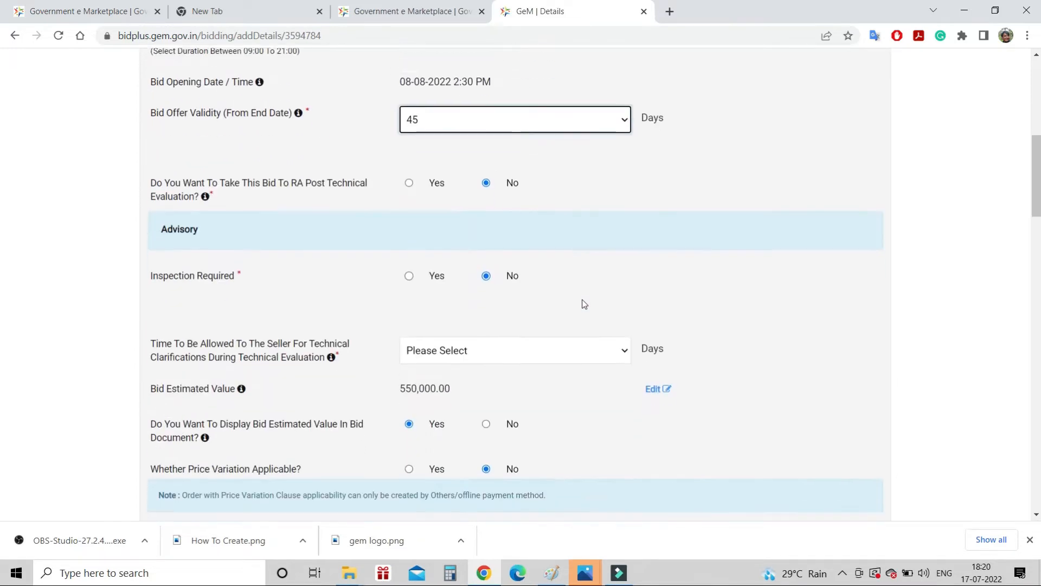
click(409, 244)
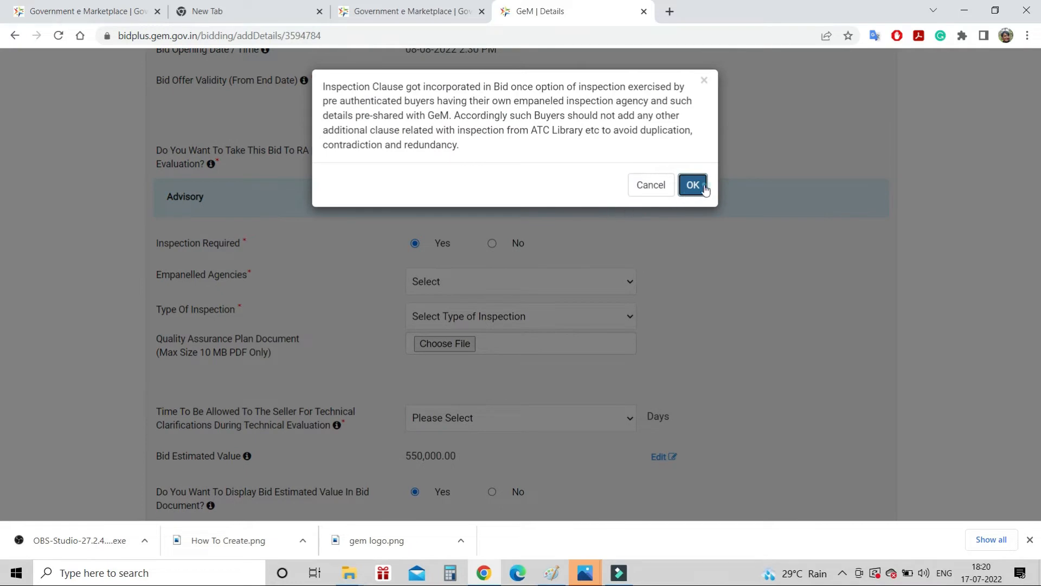
click(693, 184)
Choose Board of Officers as the empanelled agency and Pre Dispatch as inspection type
click(618, 284)
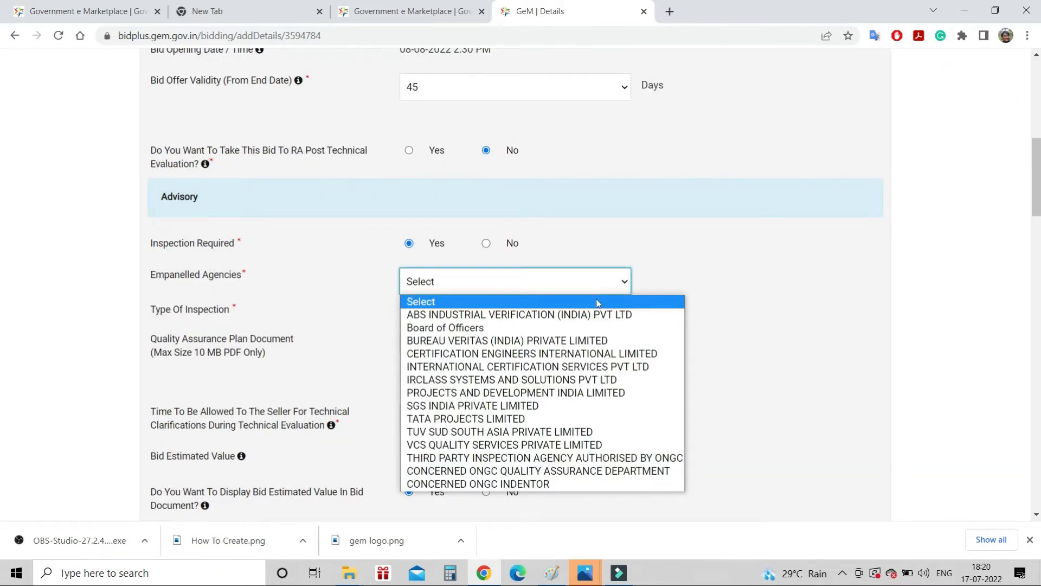
click(553, 328)
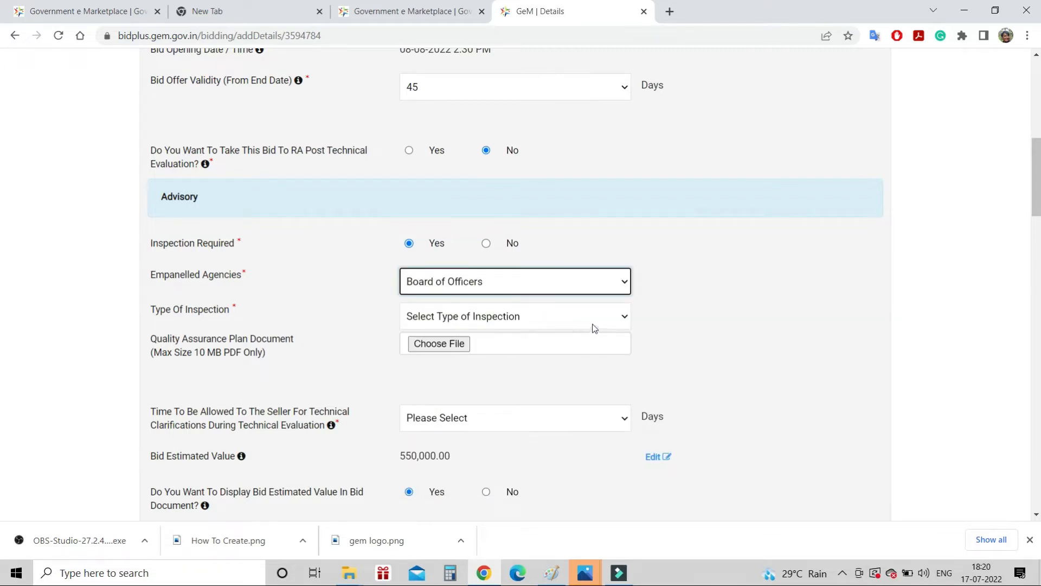
click(601, 310)
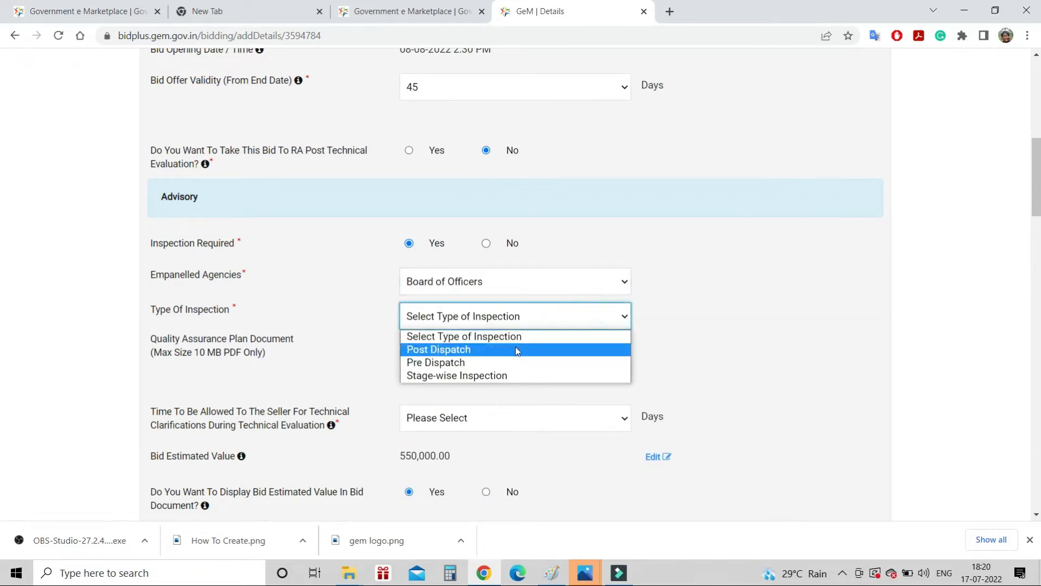
click(495, 361)
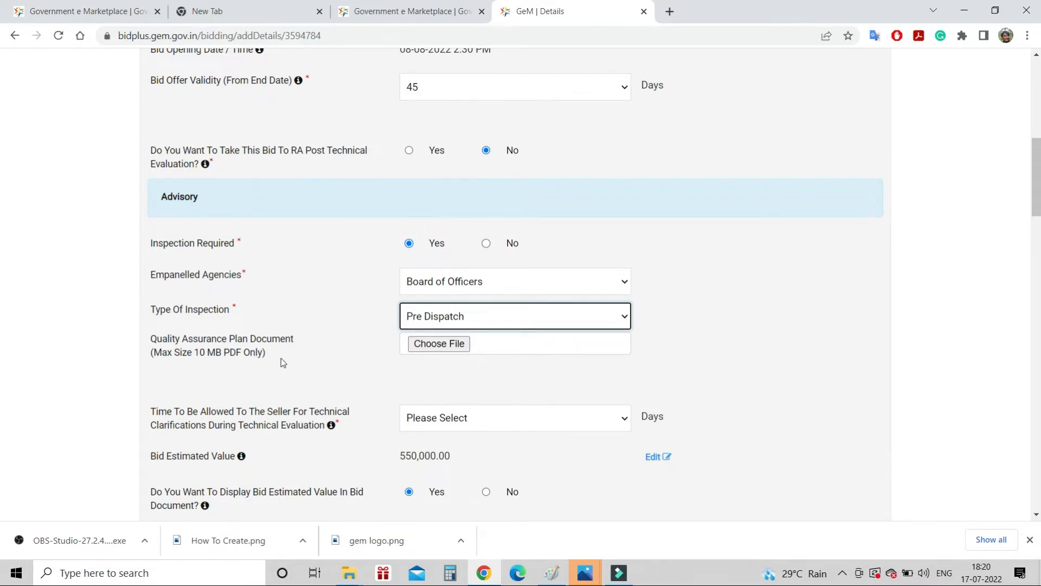
scroll(281, 359, down, 2)
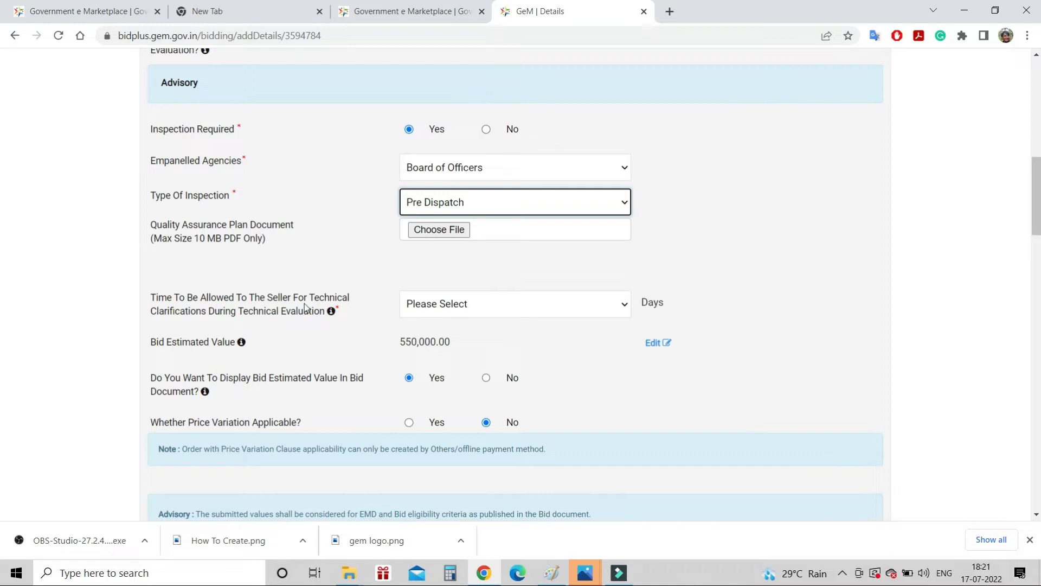
click(508, 308)
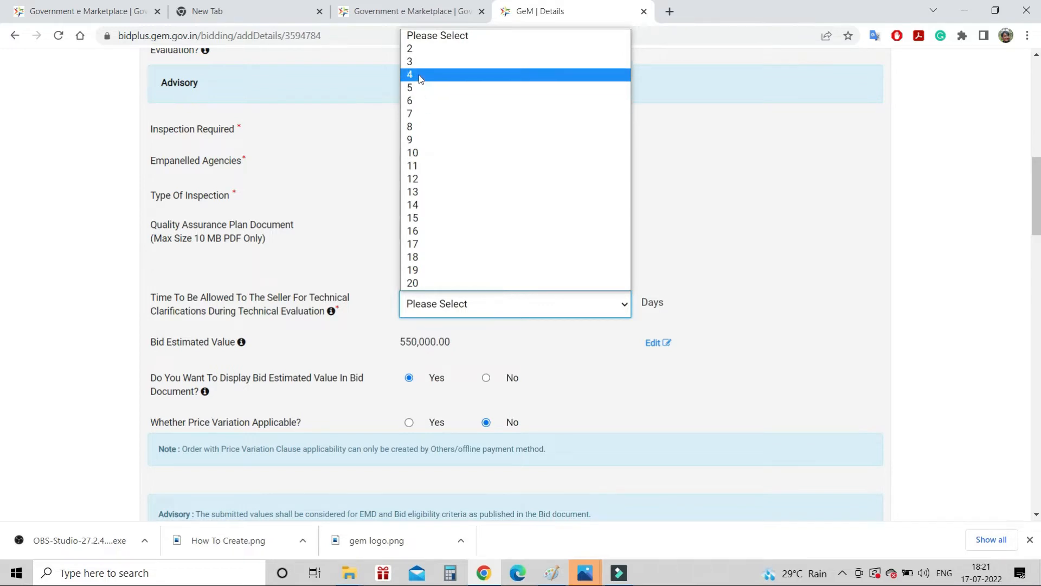
click(413, 61)
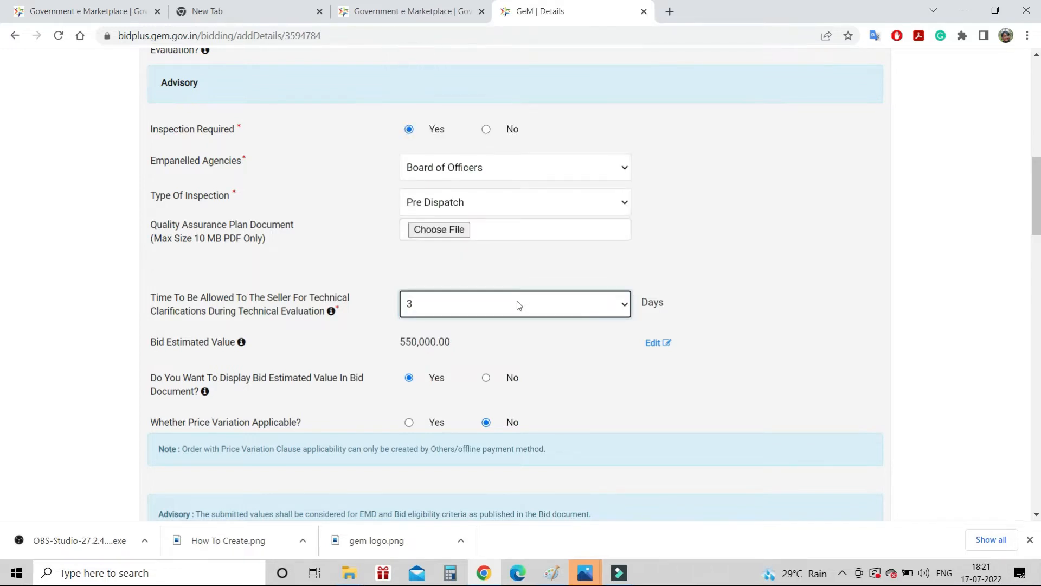
scroll(518, 305, down, 2)
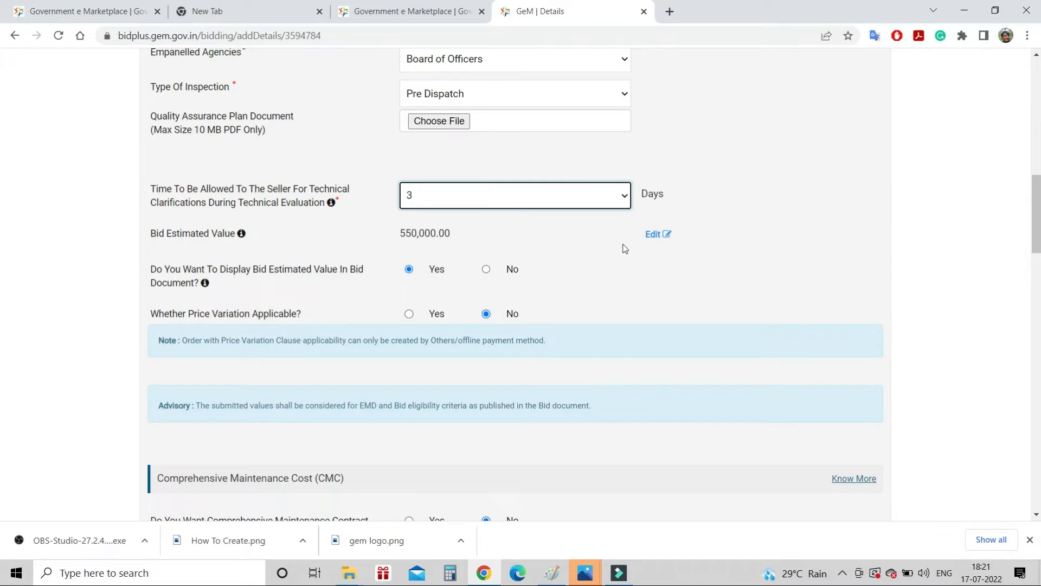
click(653, 236)
click(499, 239)
key(BackSpace)
key(BackSpace)
key(BackSpace)
key(BackSpace)
key(BackSpace)
key(BackSpace)
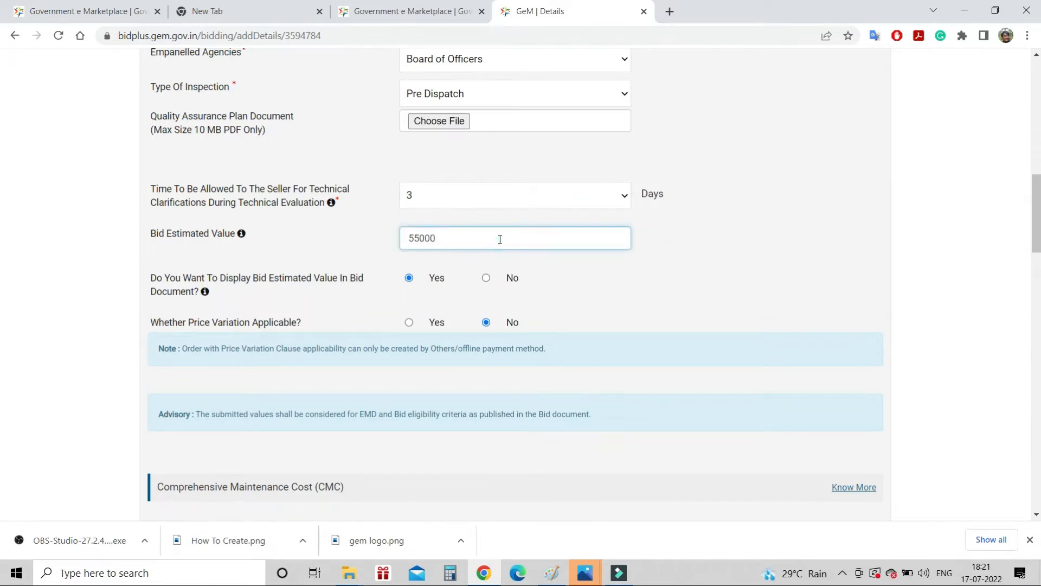
text(600000)
click(752, 287)
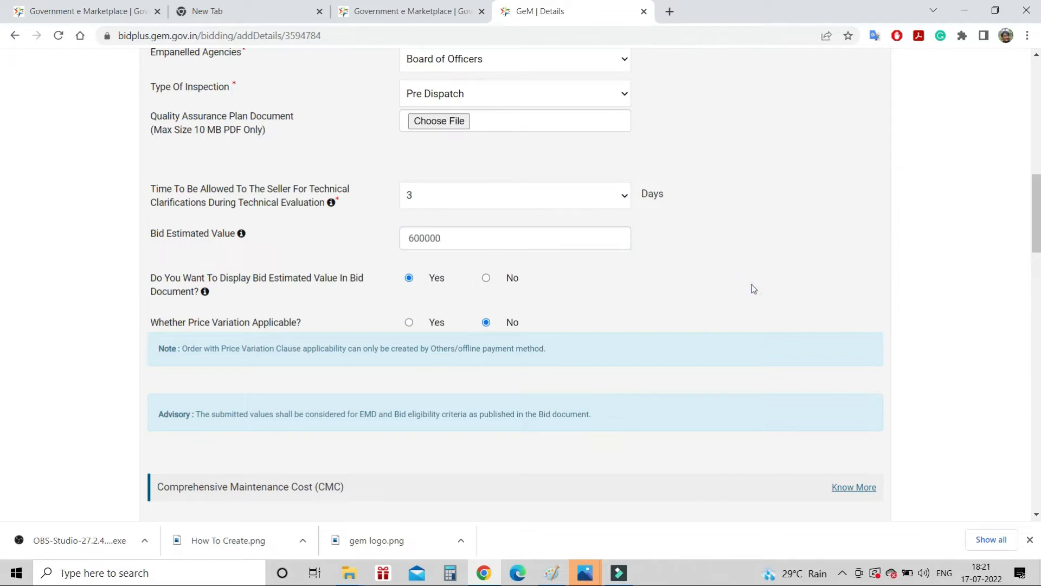
scroll(753, 288, down, 2)
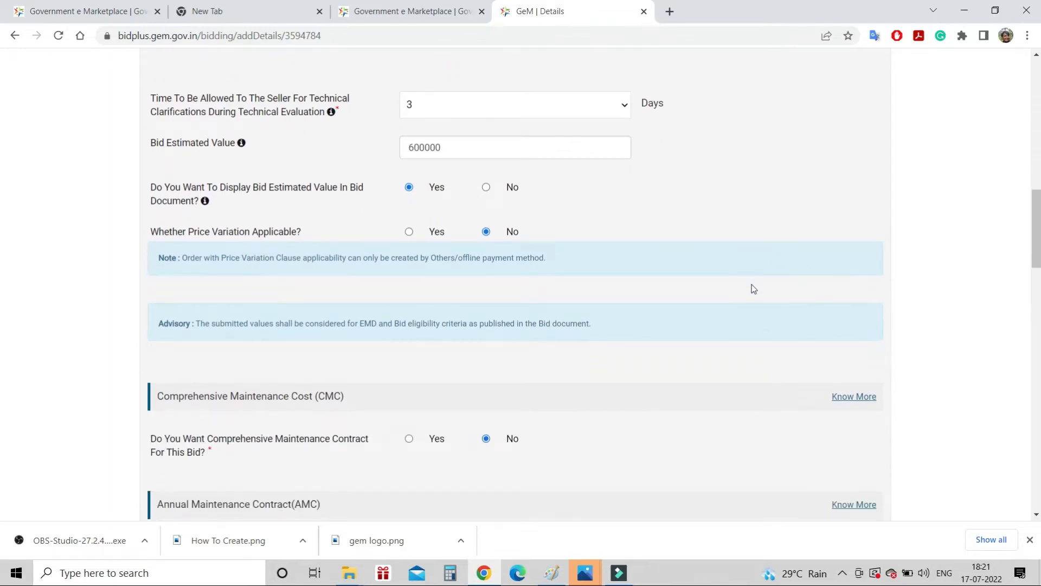
scroll(753, 288, down, 2)
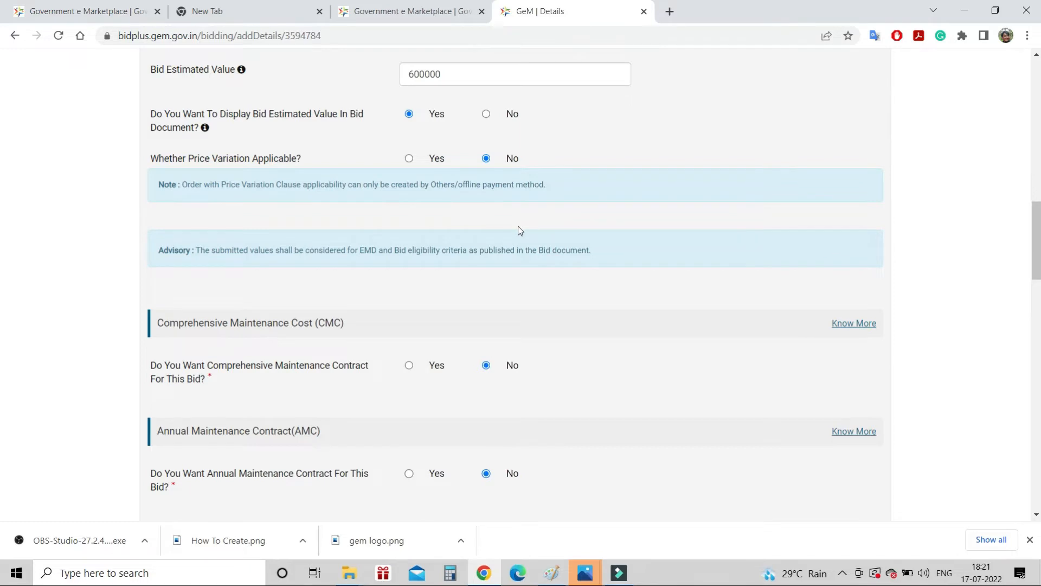
scroll(518, 230, down, 2)
scroll(519, 230, down, 2)
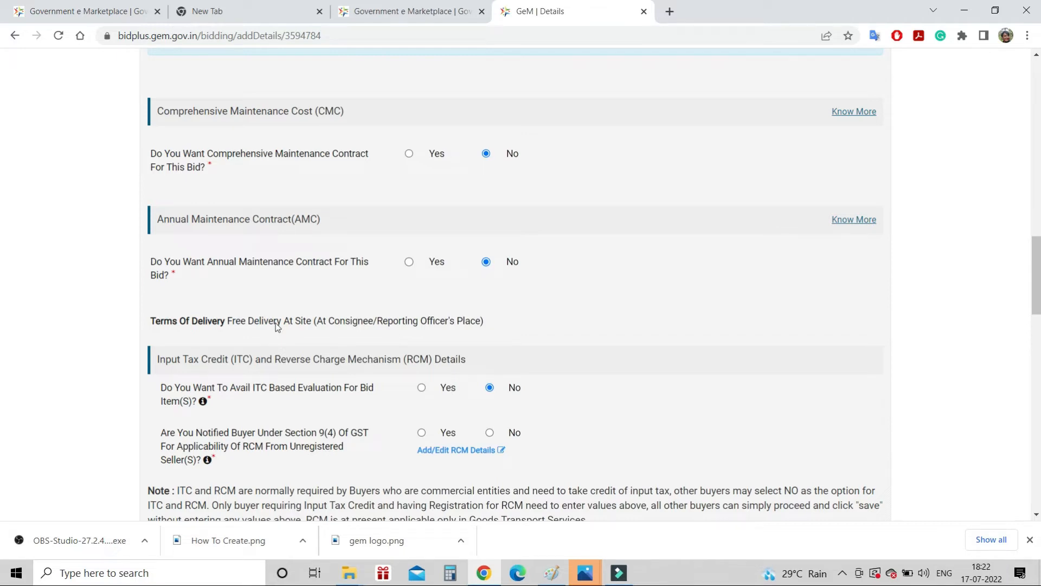
Answer No to Section 9(4) and save Cotton Socks RCM details at 0% GST, no cess
scroll(277, 325, down, 2)
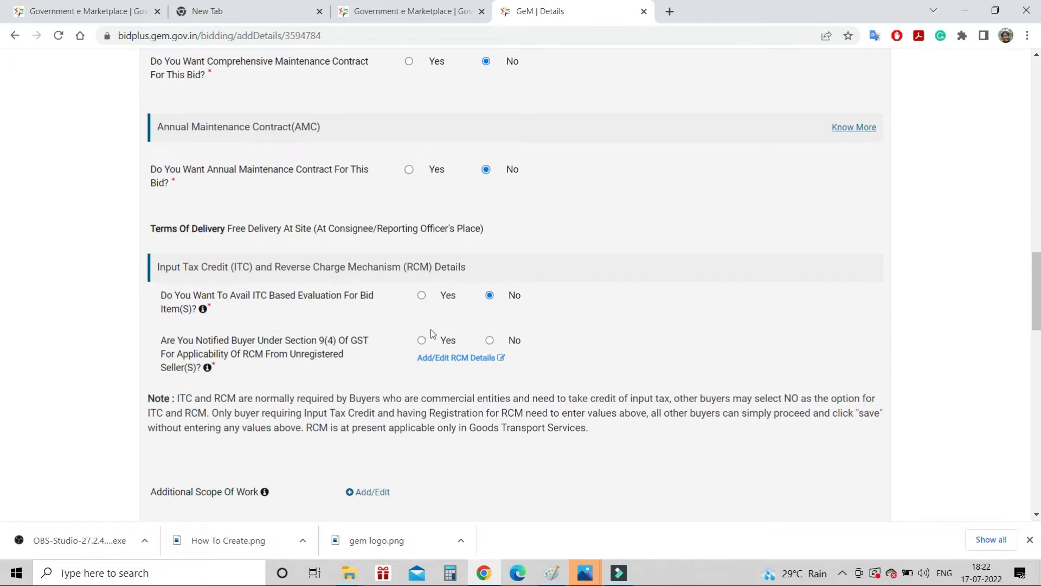
click(490, 342)
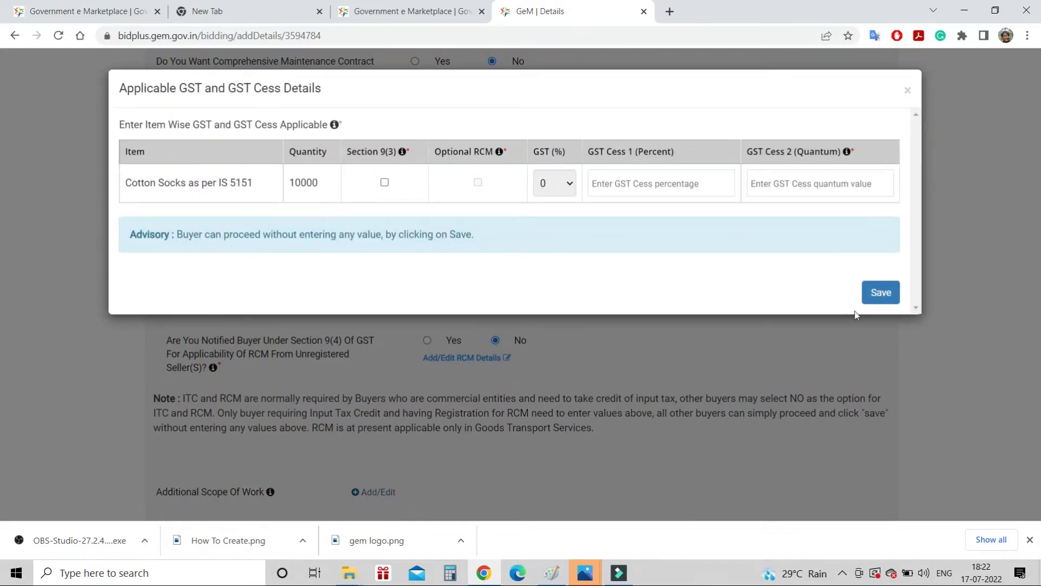
click(881, 300)
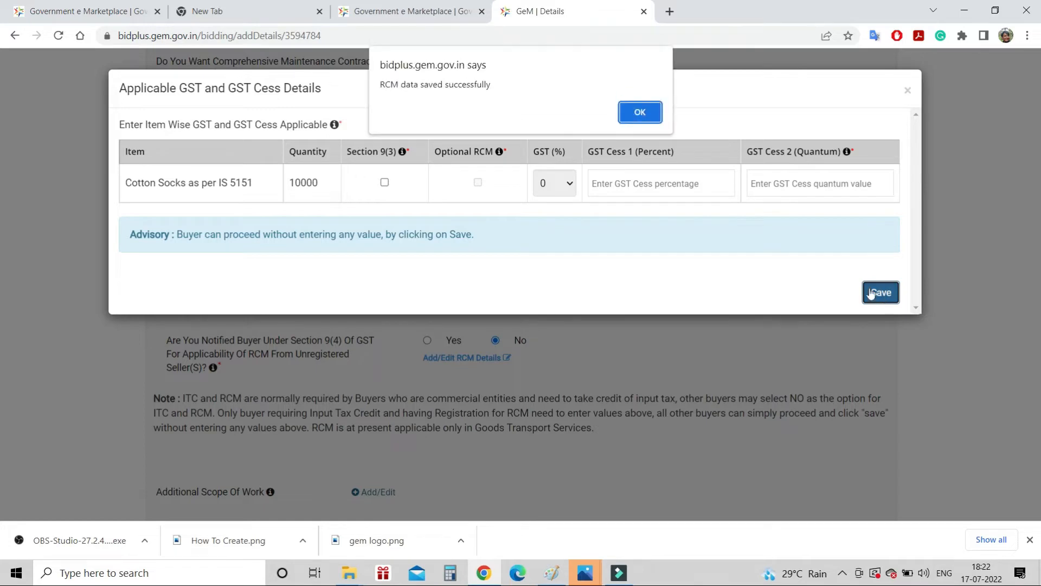
click(622, 115)
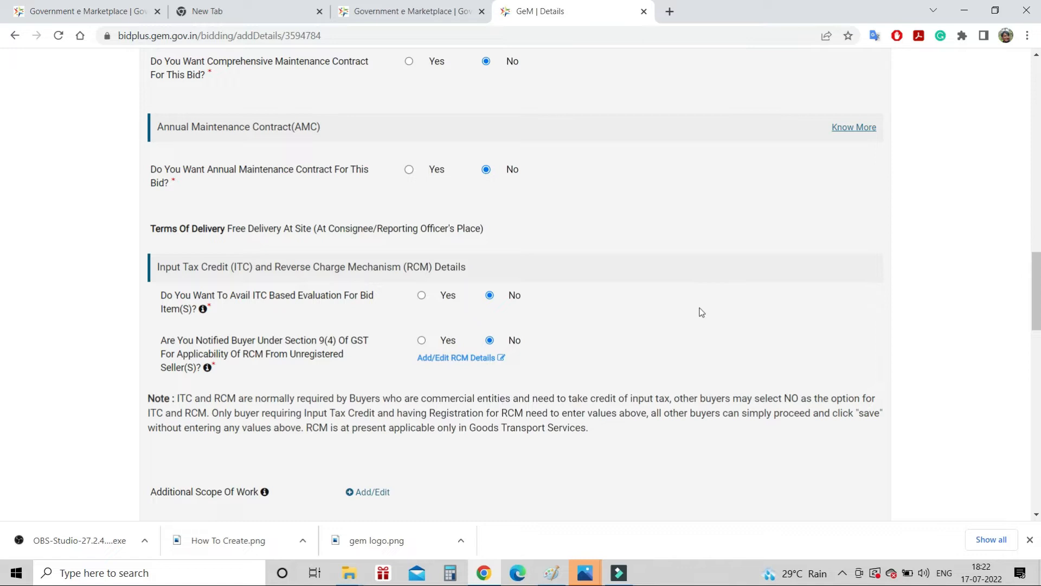
scroll(701, 312, down, 3)
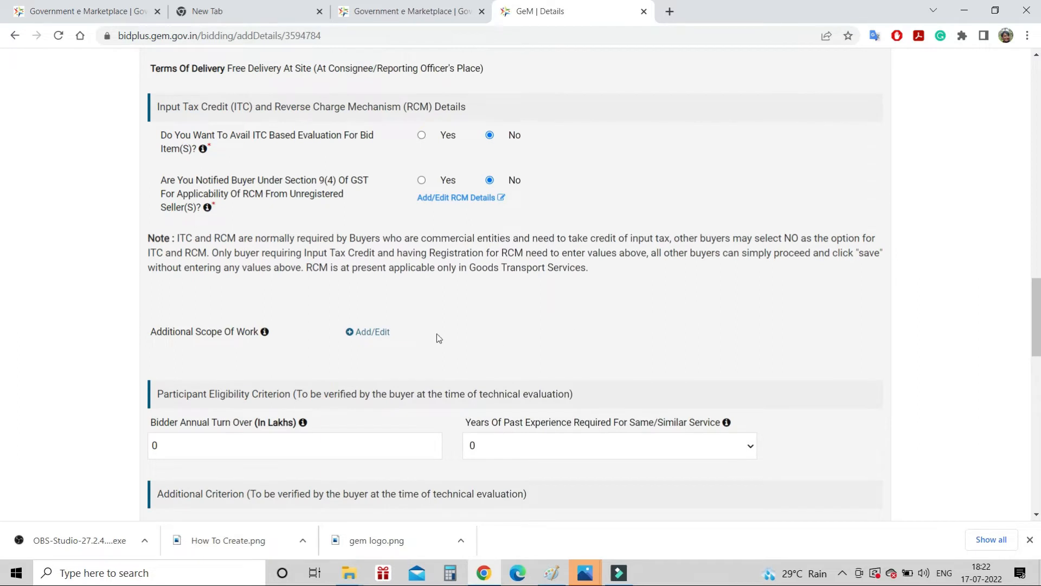
mouse_move(265, 334)
scroll(458, 314, down, 3)
click(386, 296)
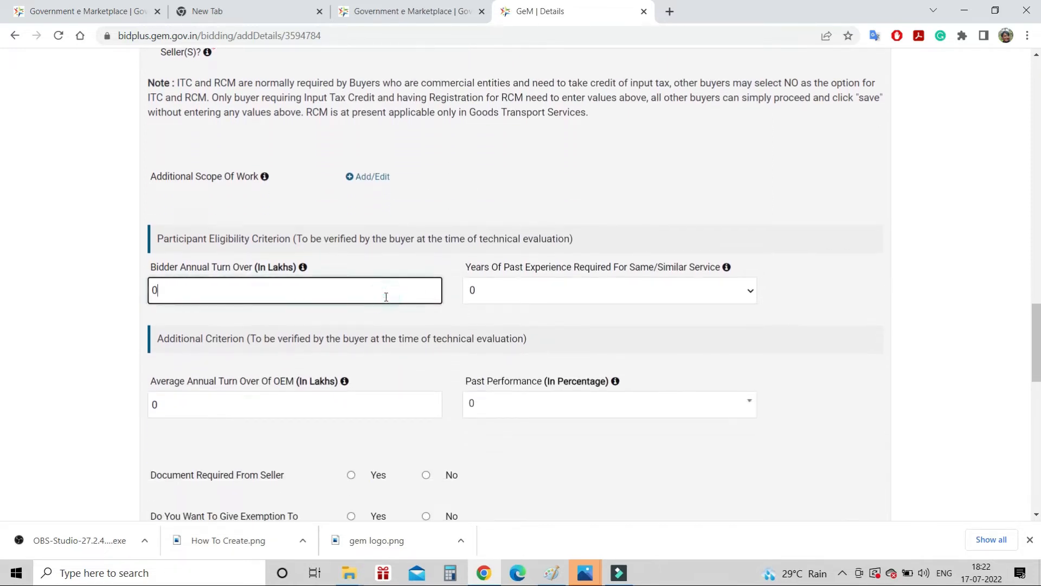
key(BackSpace)
text(1)
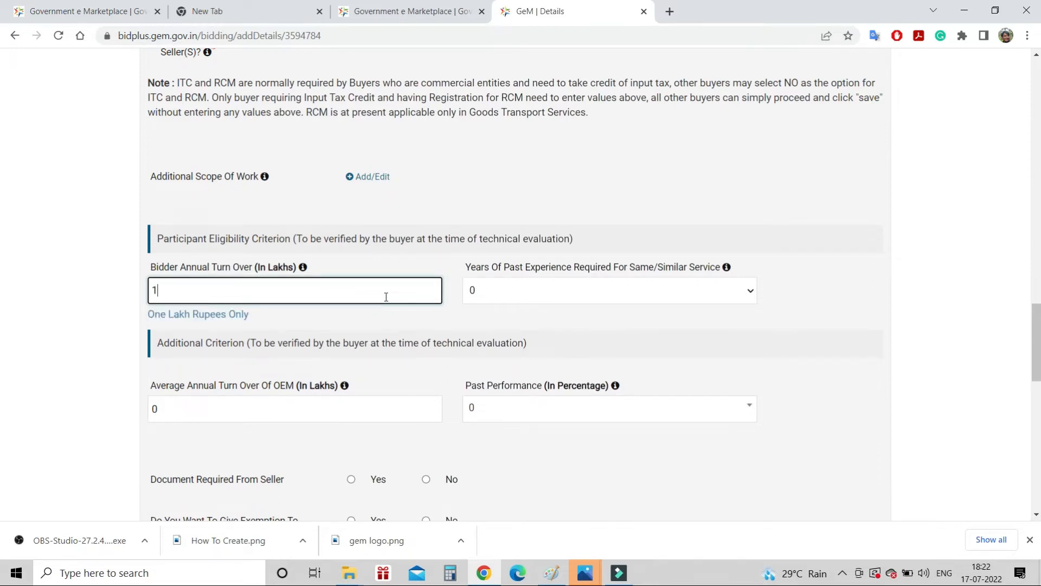
key(BackSpace)
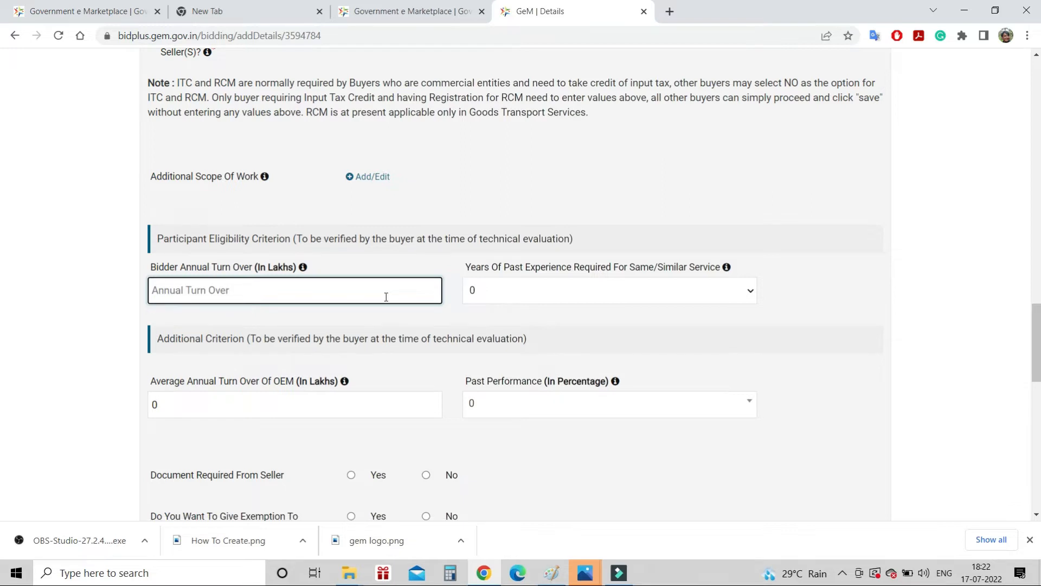
text(2)
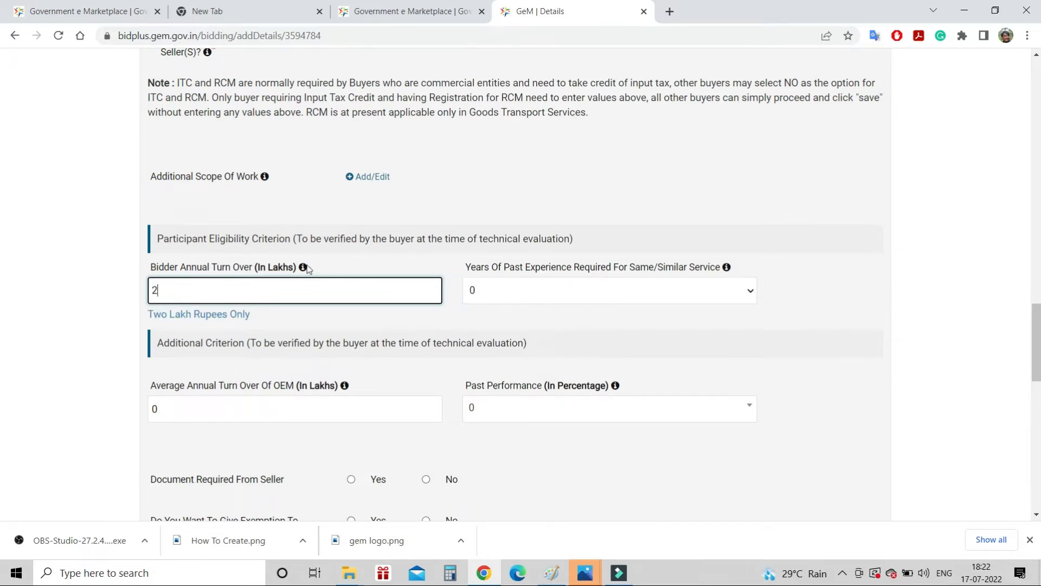
key(BackSpace)
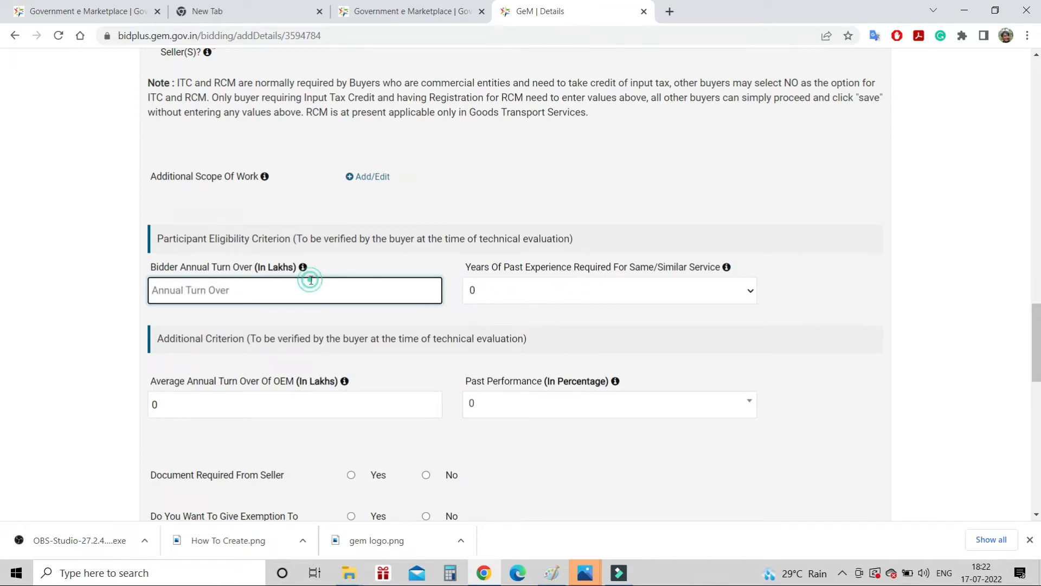
text(0)
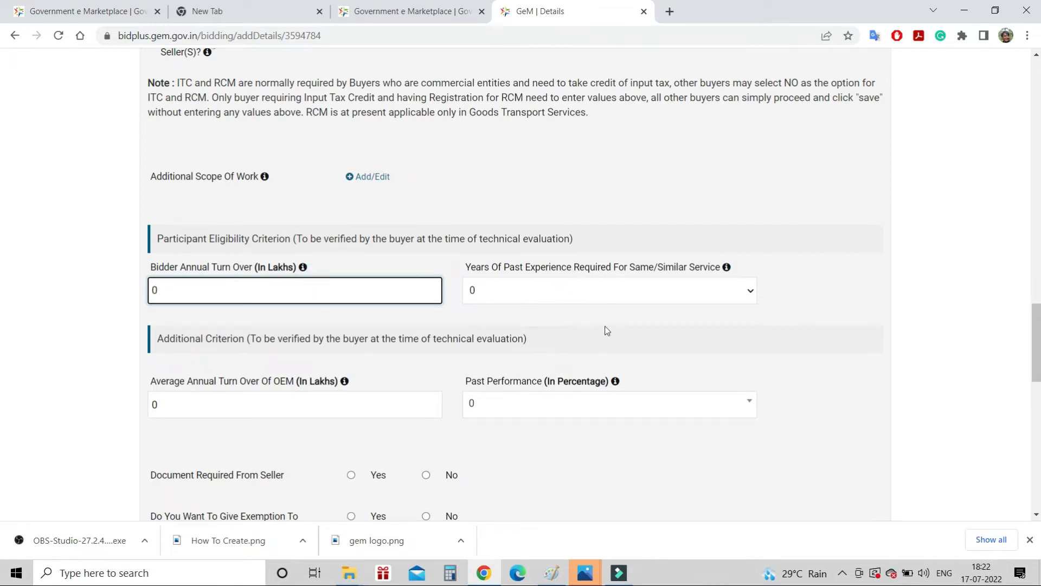
scroll(604, 330, down, 1)
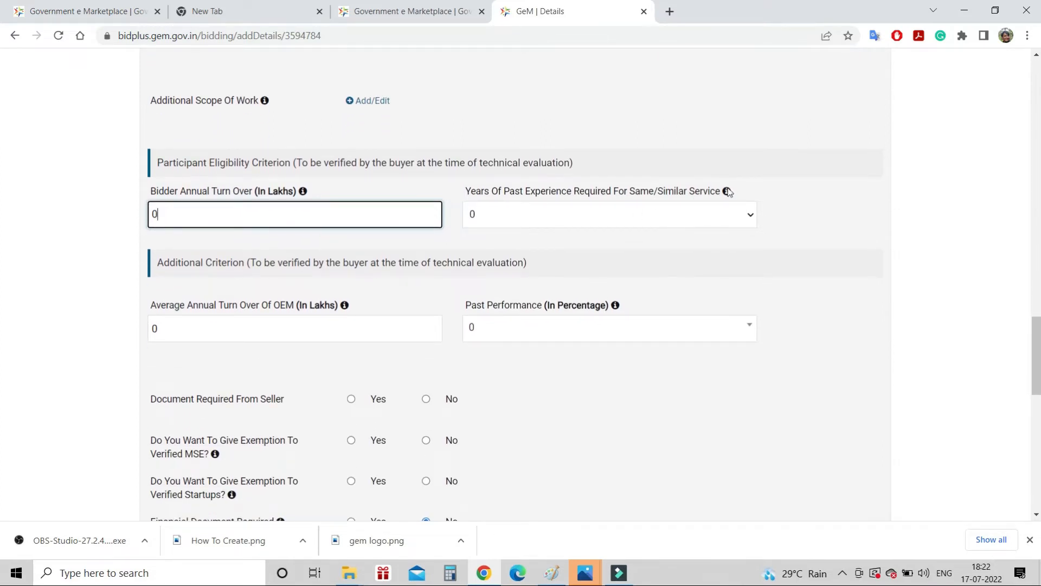
mouse_move(726, 192)
click(725, 221)
click(796, 243)
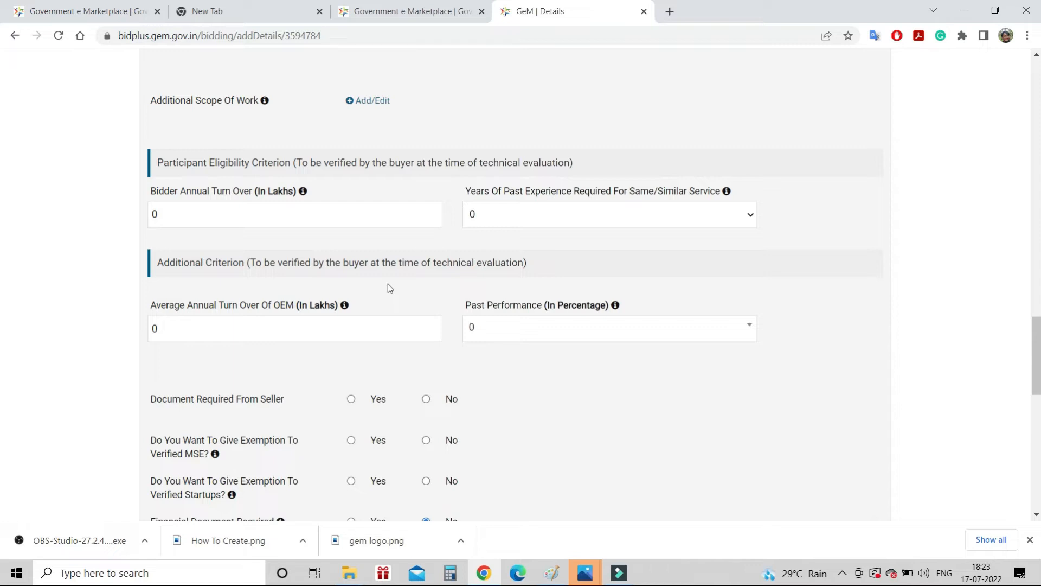
Require documents from sellers, starting with the OEM Authorization Certificate
scroll(389, 284, down, 2)
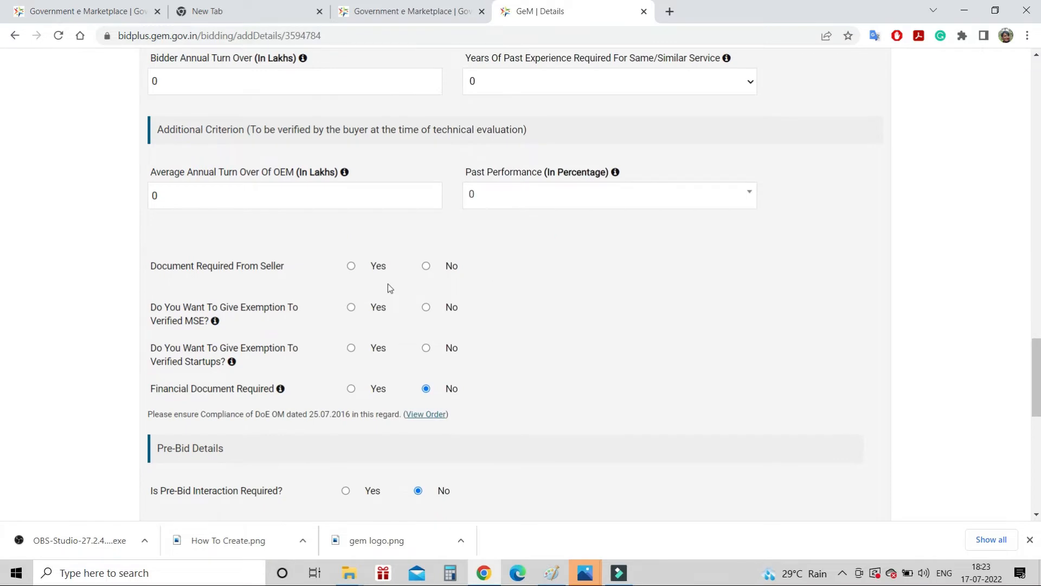
click(351, 266)
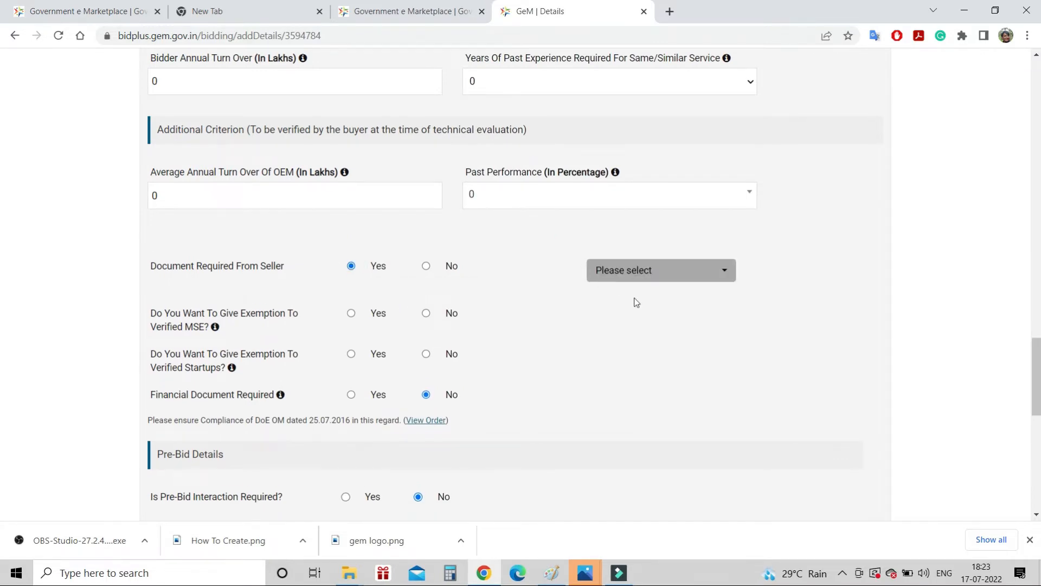
click(648, 275)
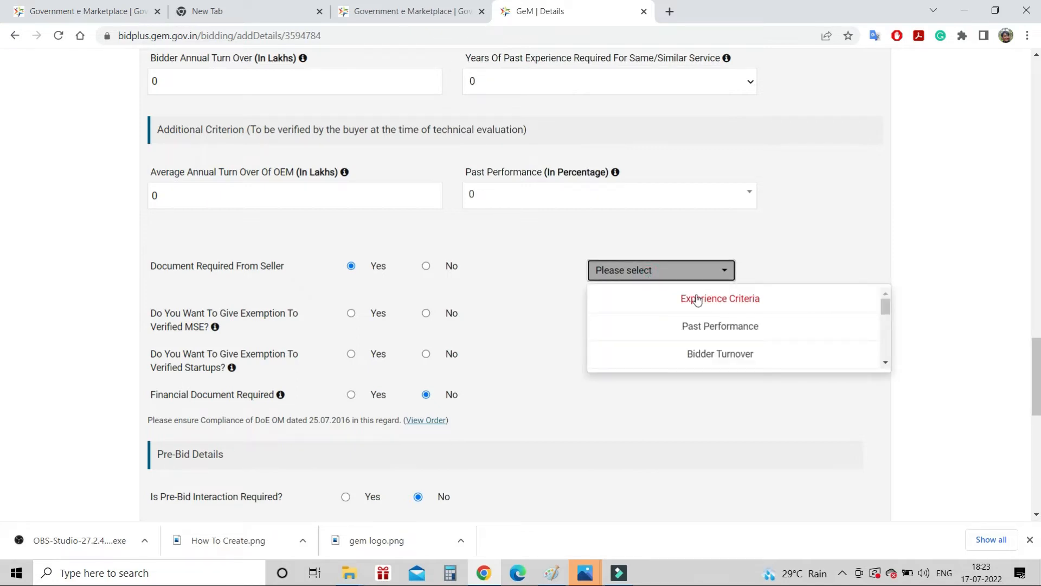
scroll(711, 330, down, 2)
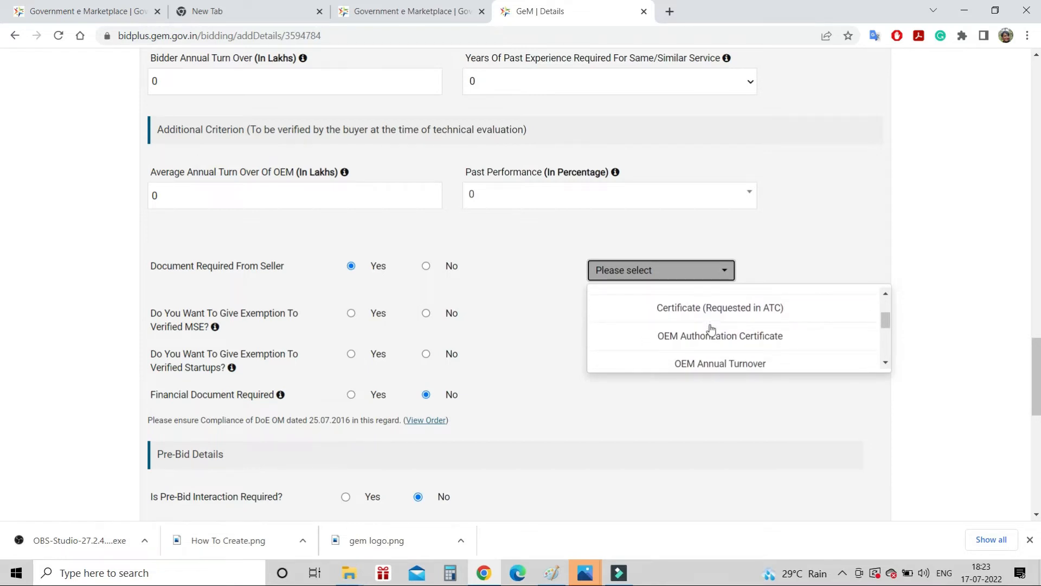
click(714, 336)
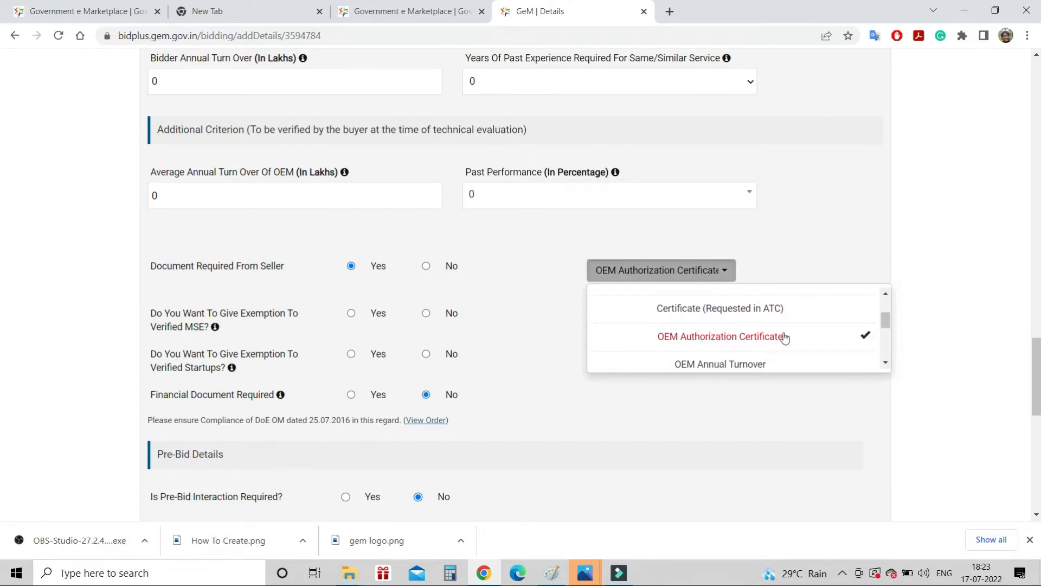
Also require Additional Doc 3, Additional Doc 2 and Additional Doc 1 from sellers
drag(885, 318, 881, 344)
click(770, 313)
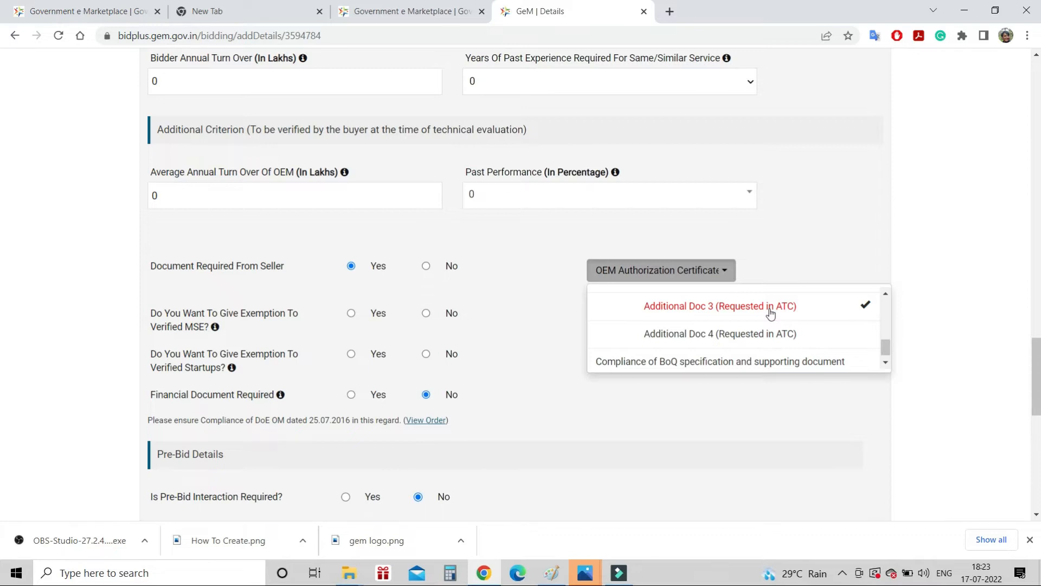
scroll(763, 309, up, 1)
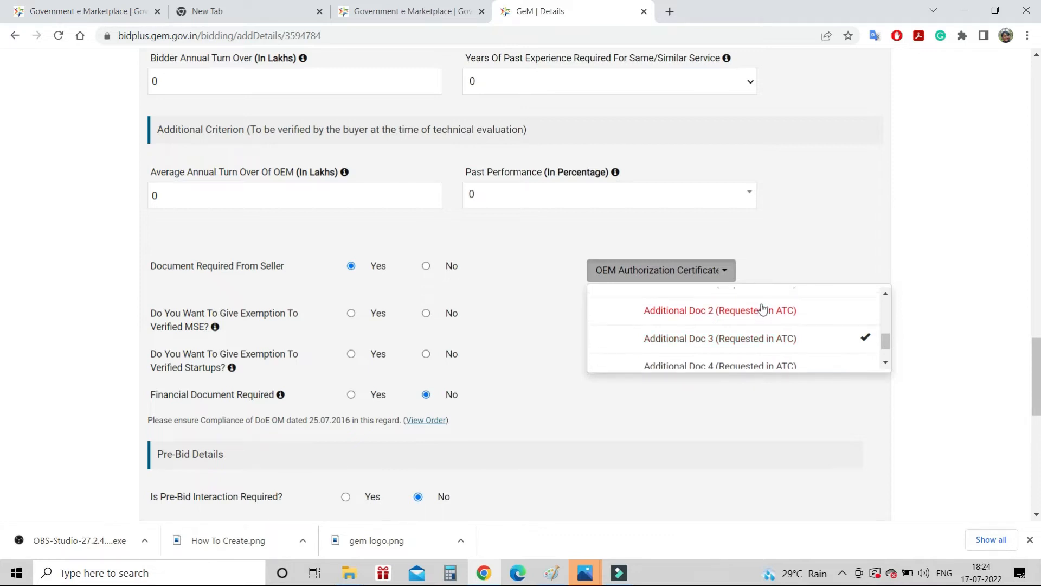
scroll(751, 346, up, 1)
click(757, 325)
click(755, 293)
click(806, 258)
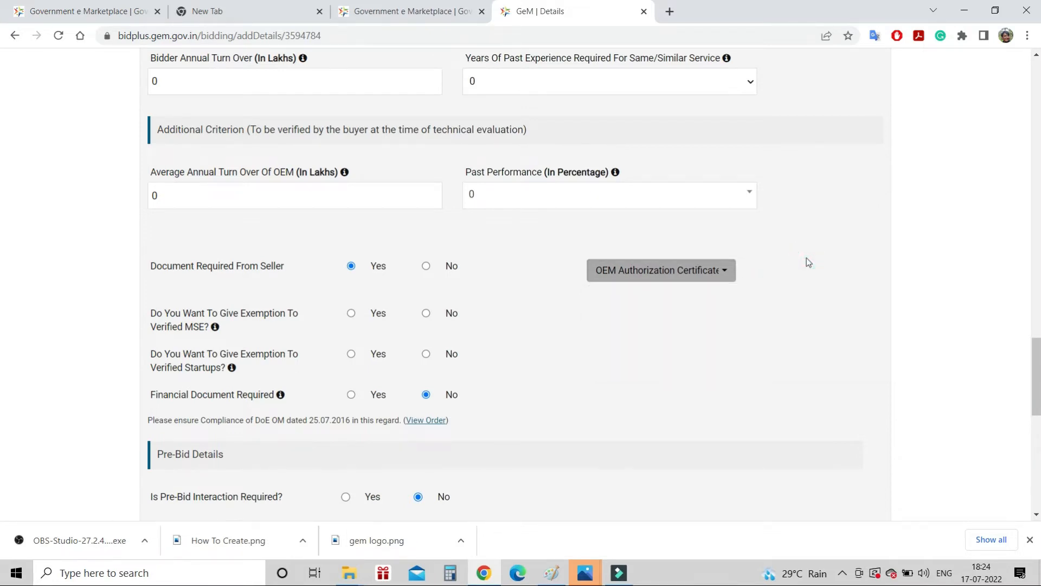
scroll(808, 263, down, 2)
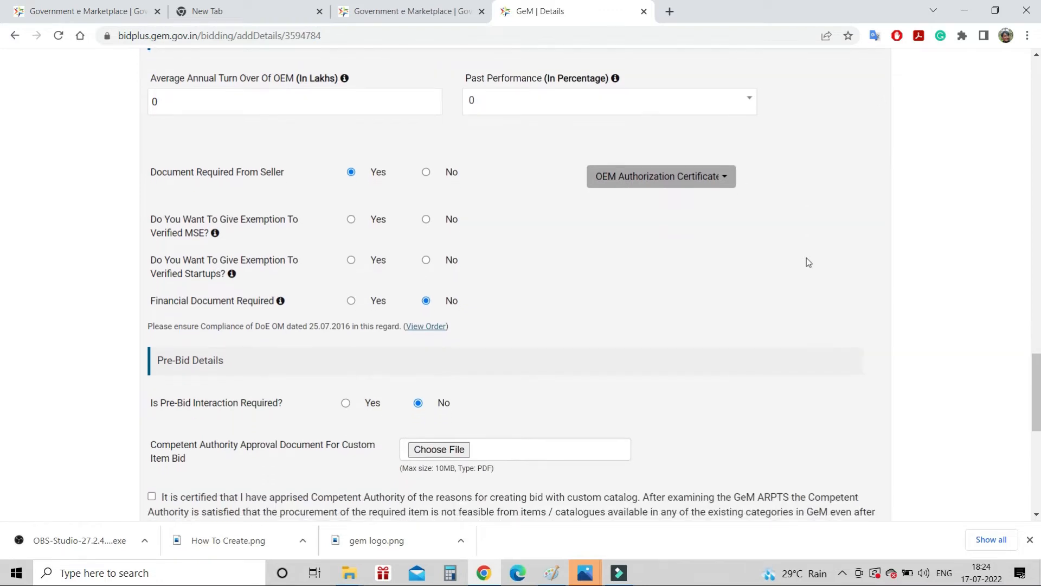
Certify competent authority approval for the custom bid and save the bid details form
scroll(808, 262, down, 1)
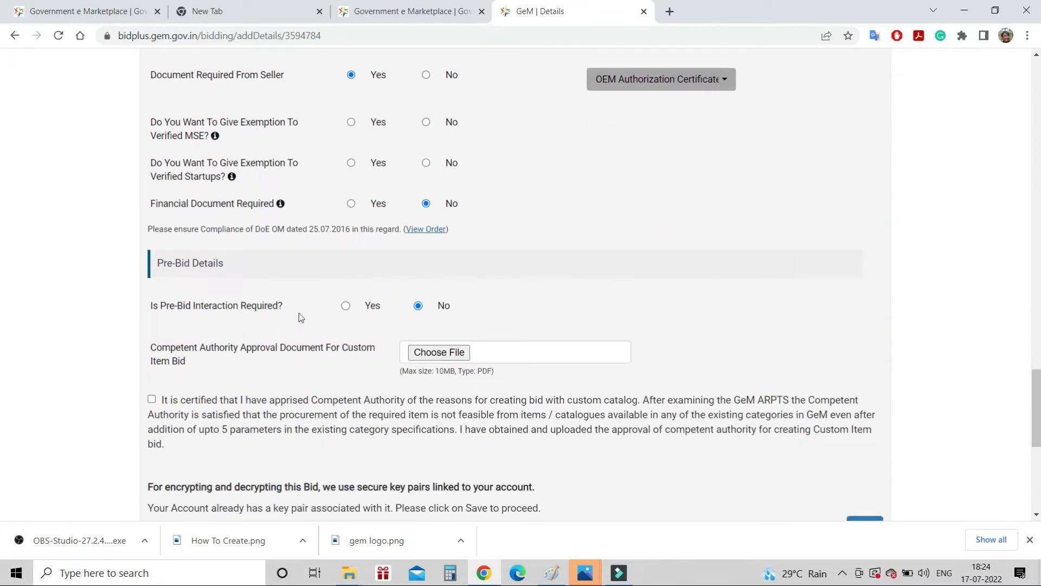
click(345, 305)
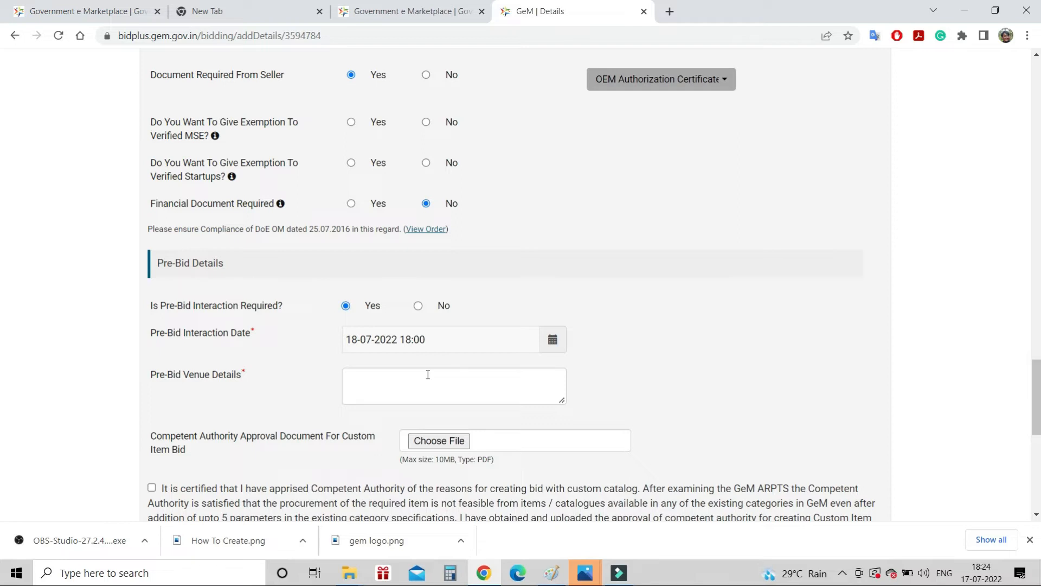
scroll(428, 375, down, 1)
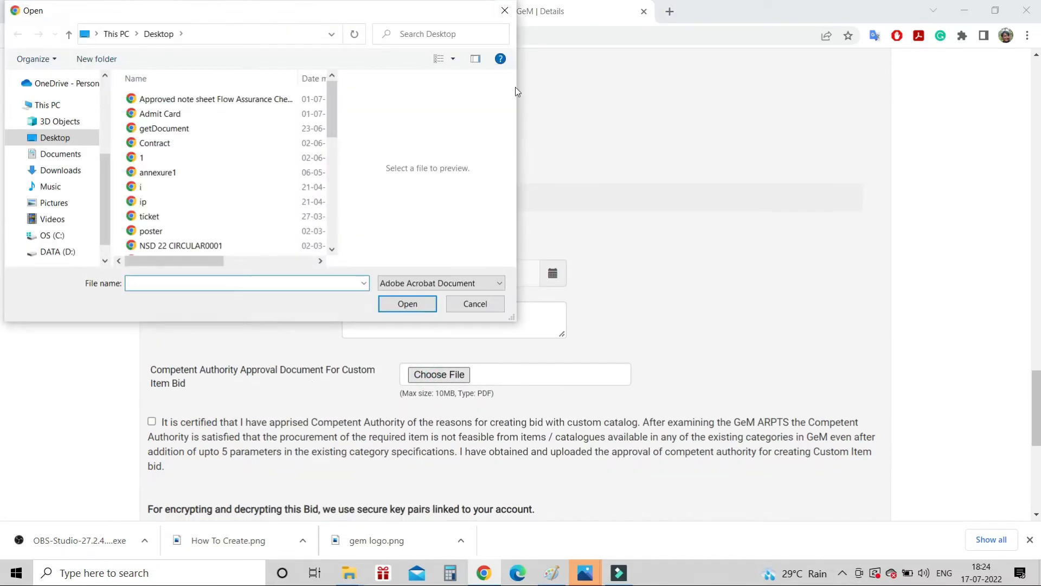
click(505, 11)
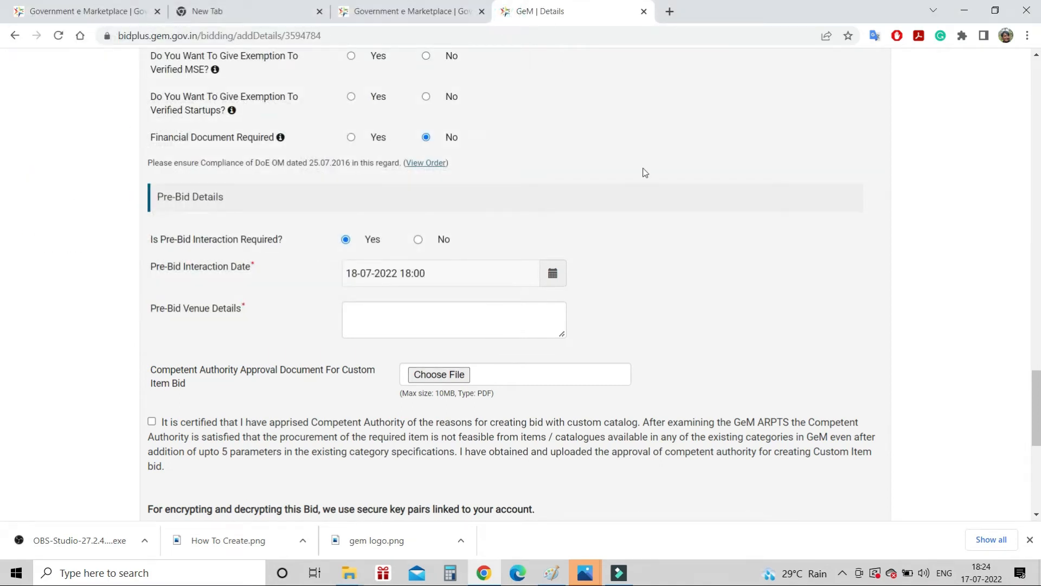
scroll(645, 172, down, 2)
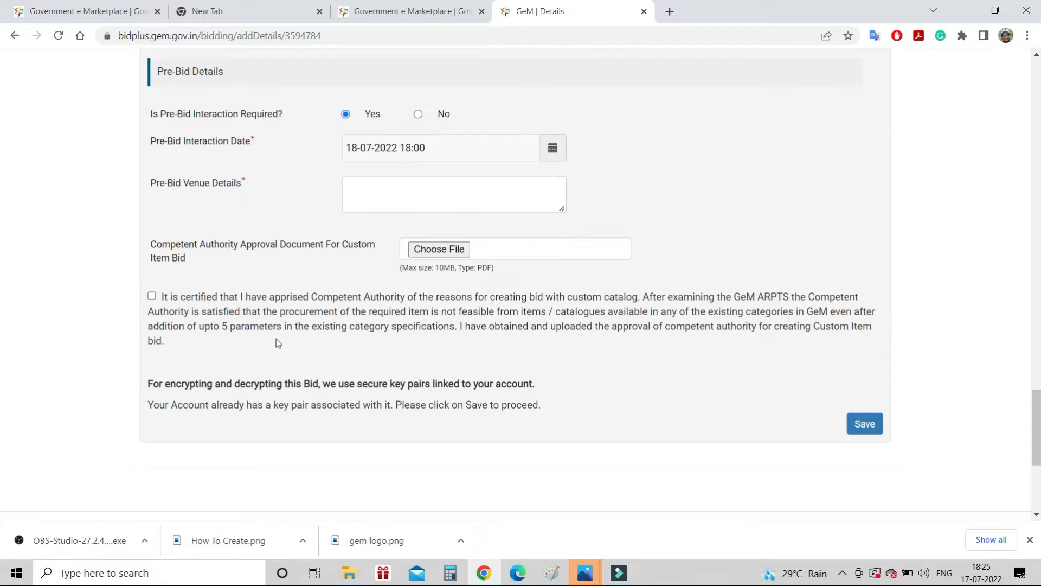
click(151, 297)
click(865, 423)
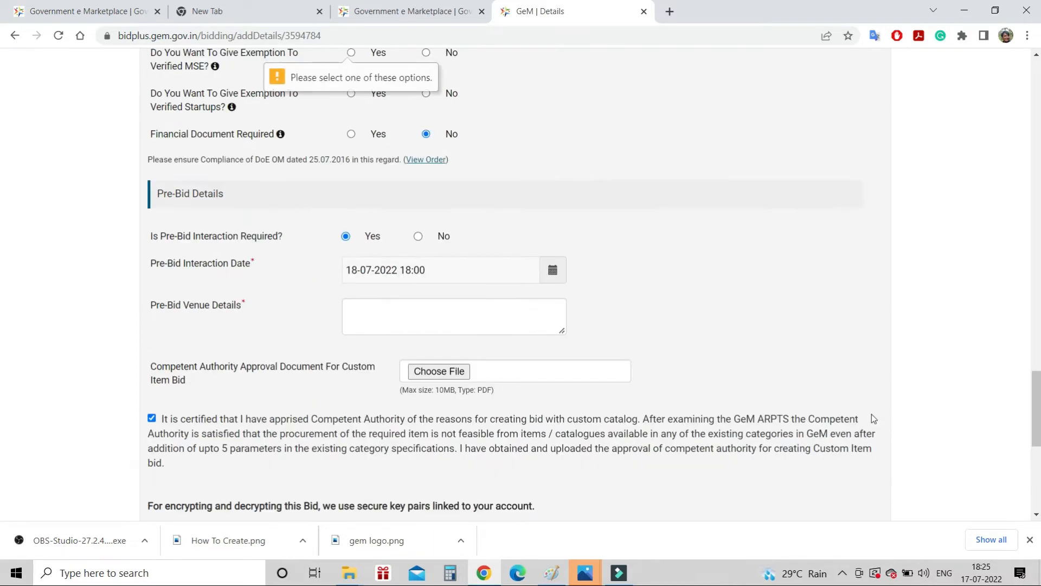
Decline the exemptions for verified MSEs and verified startups, then save
scroll(745, 328, up, 2)
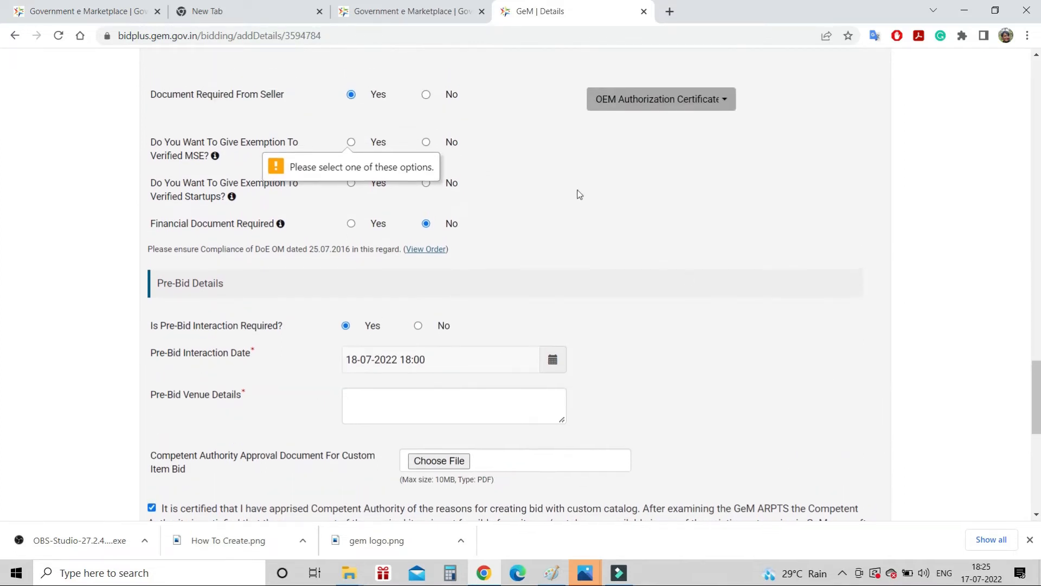
click(425, 142)
click(426, 183)
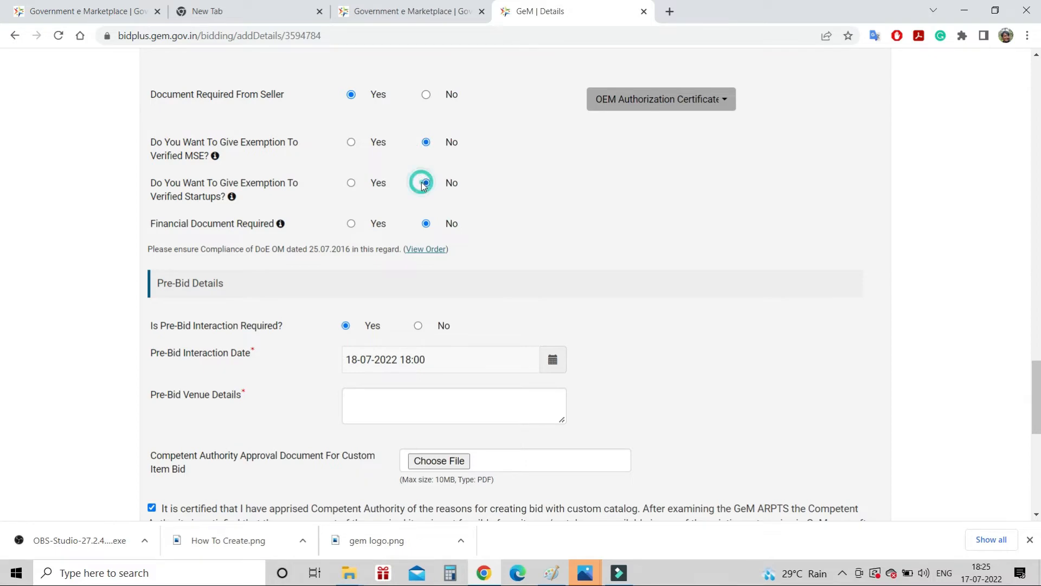
scroll(617, 223, down, 2)
scroll(617, 223, down, 3)
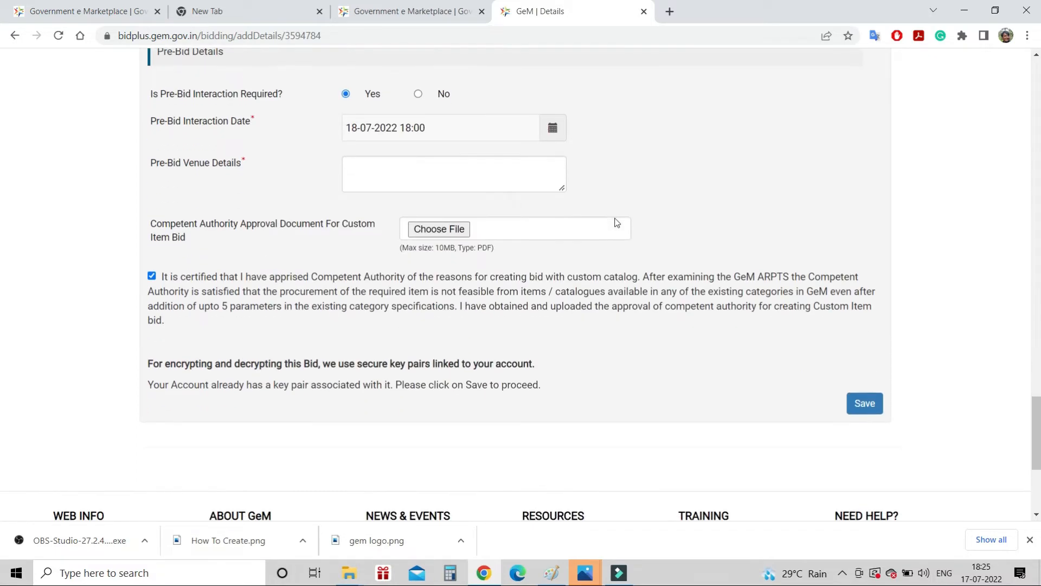
click(863, 403)
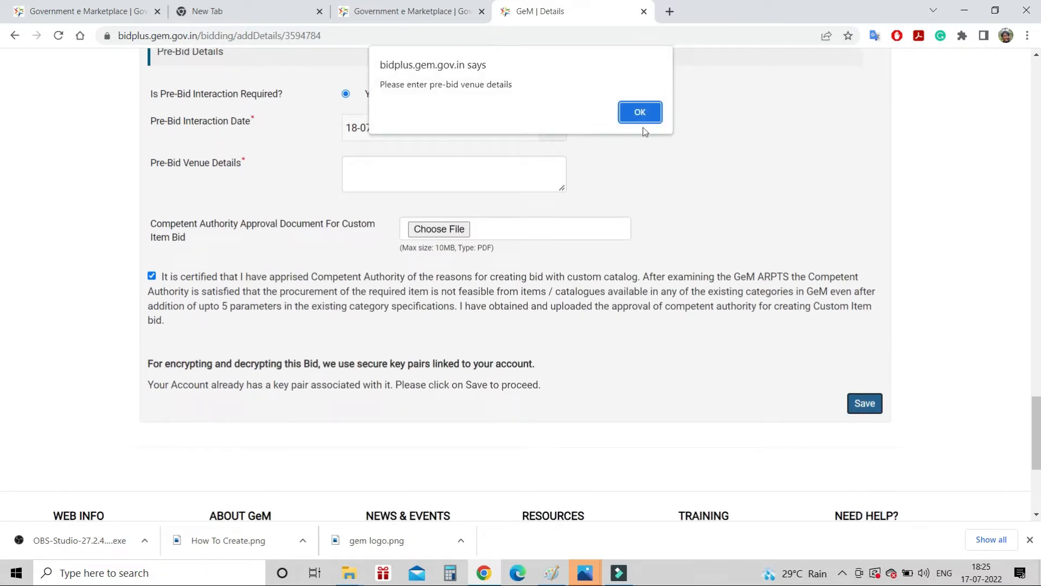
Dismiss the venue warning, set Pre-Bid Interaction to No, and save the details
click(643, 110)
click(417, 94)
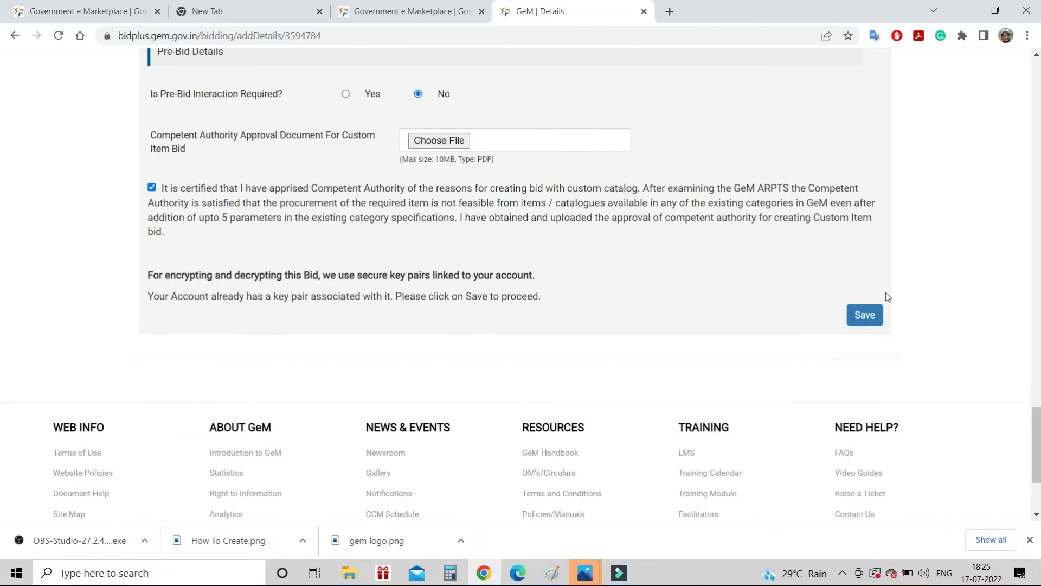
click(868, 316)
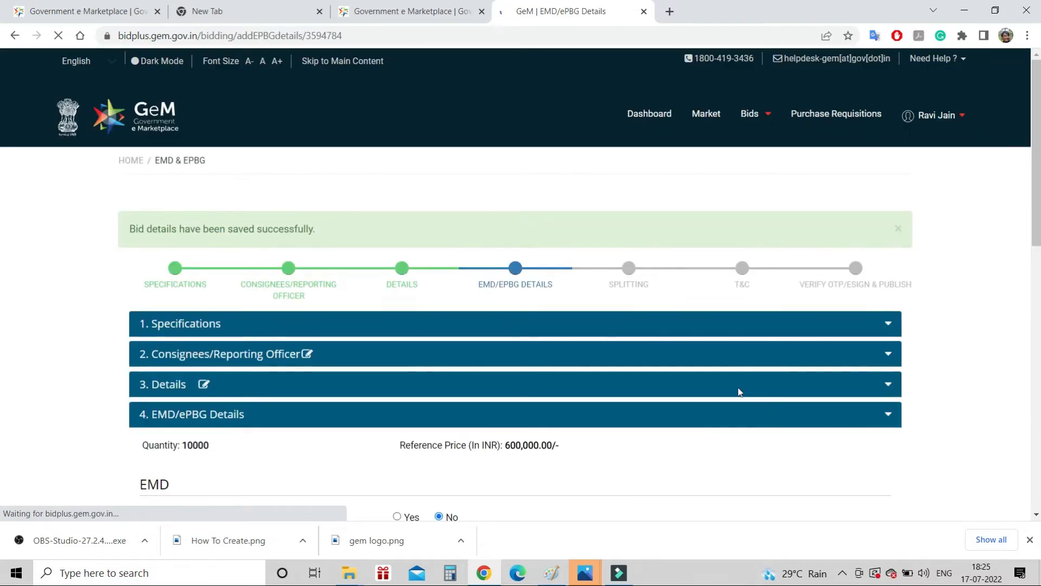
Make EMD required at 1% with State Bank of India as advisory bank
scroll(704, 402, down, 6)
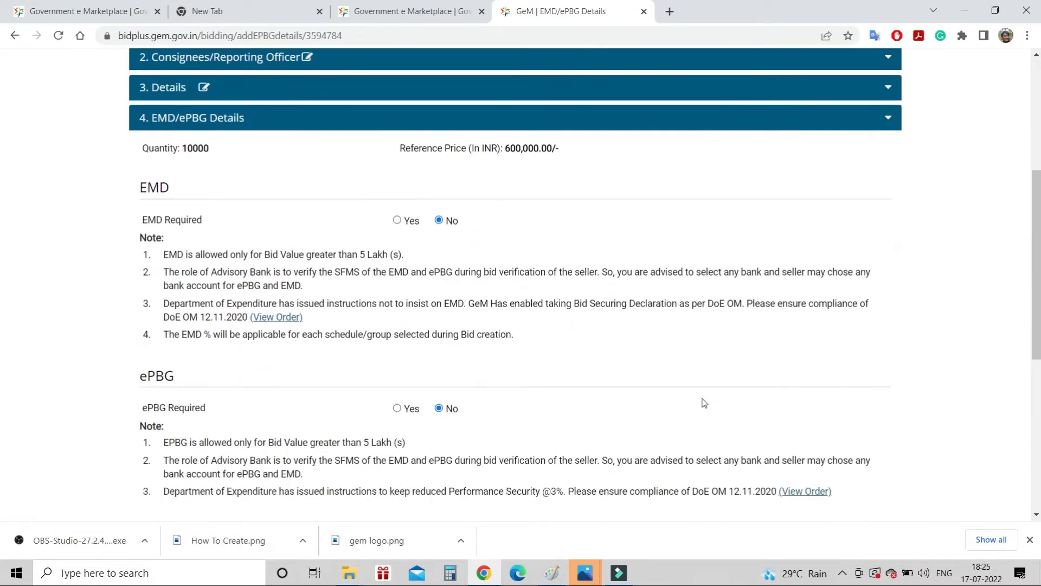
click(398, 213)
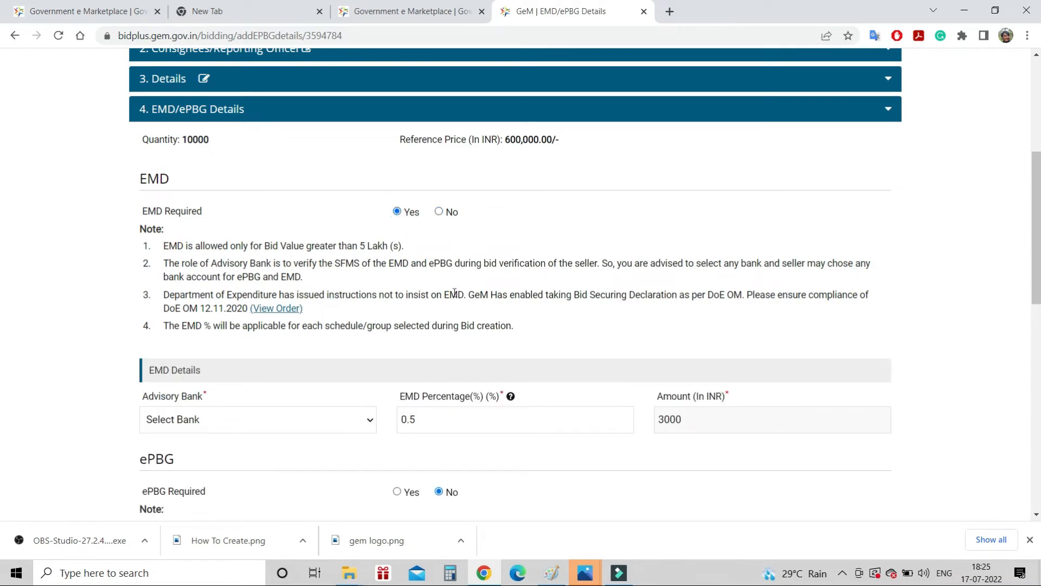
scroll(428, 260, down, 2)
click(440, 291)
key(BackSpace)
key(BackSpace)
key(BackSpace)
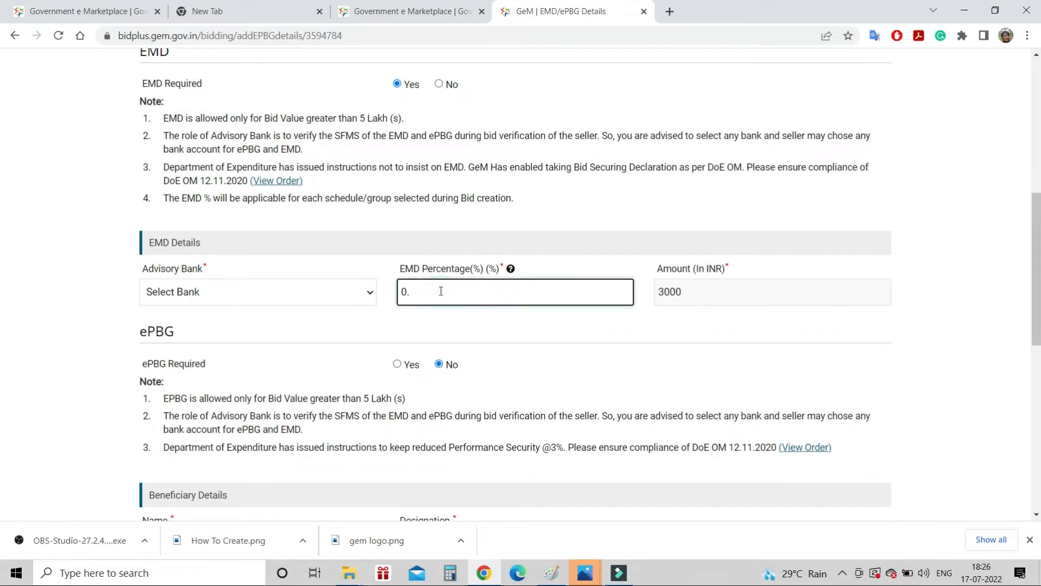
text(1)
click(358, 291)
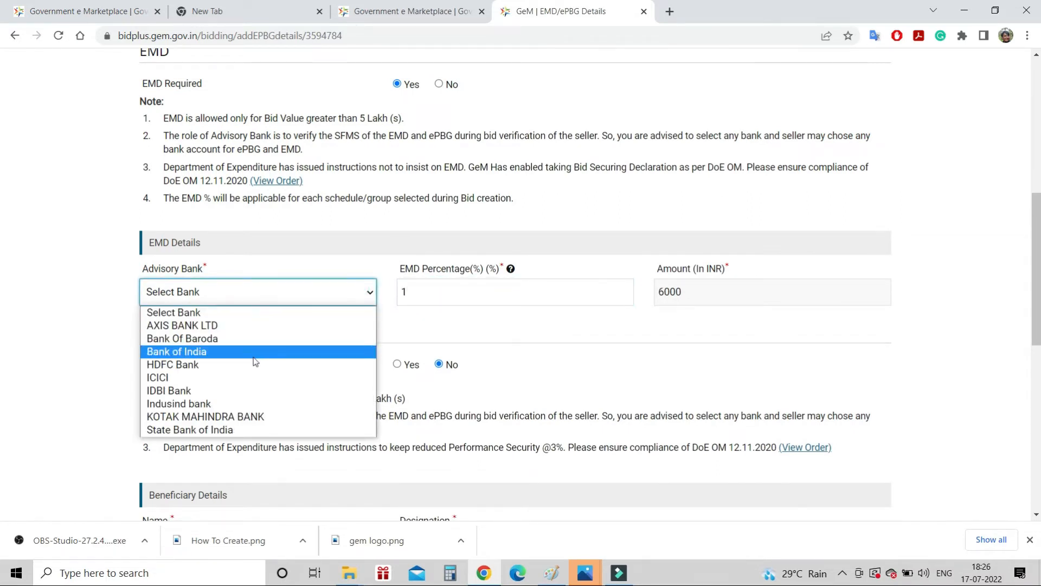
click(221, 430)
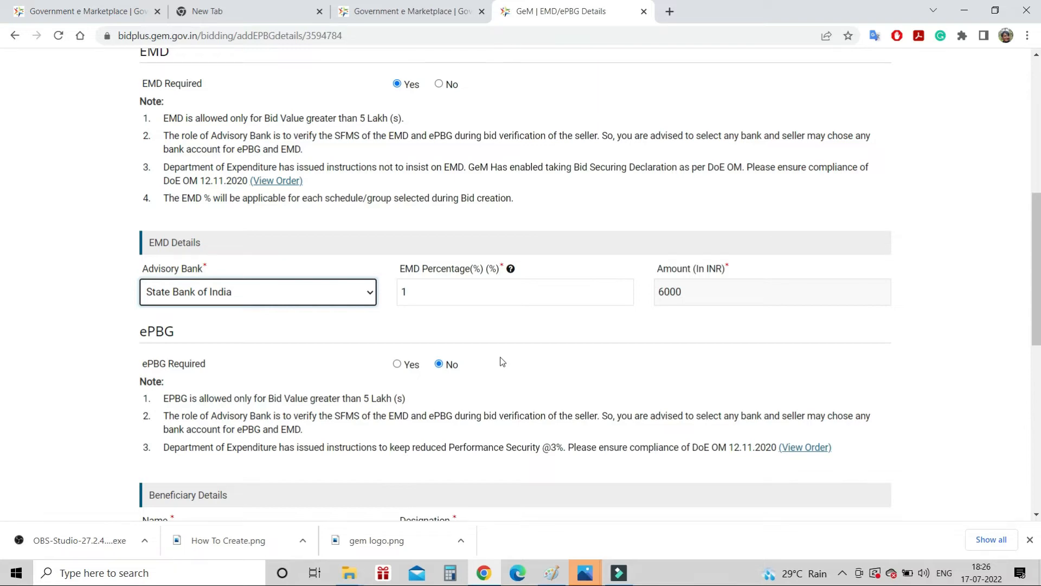
Enter F&A as the beneficiary designation and save the EMD/ePBG details
scroll(500, 359, down, 3)
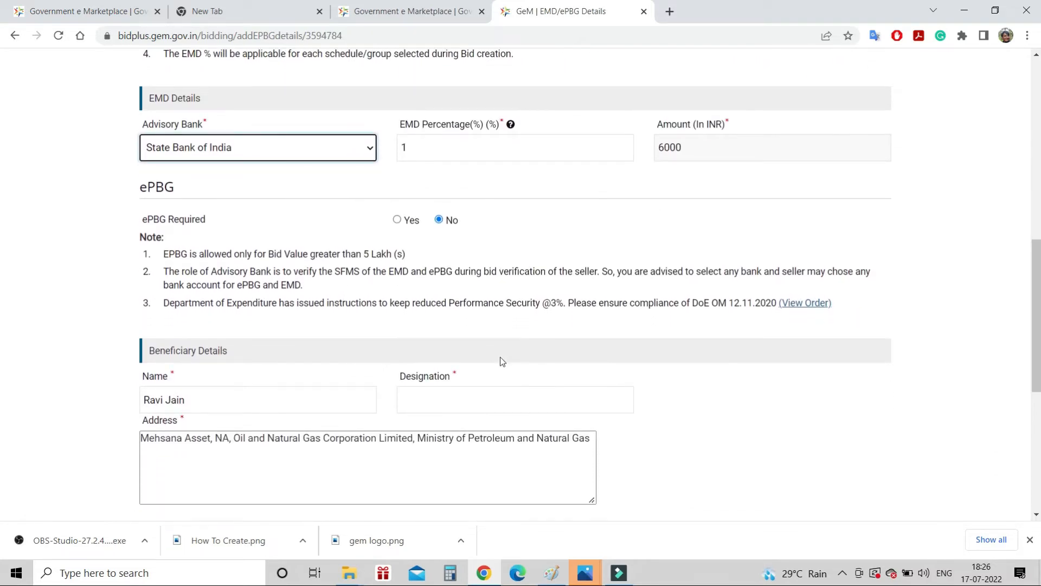
scroll(500, 358, down, 7)
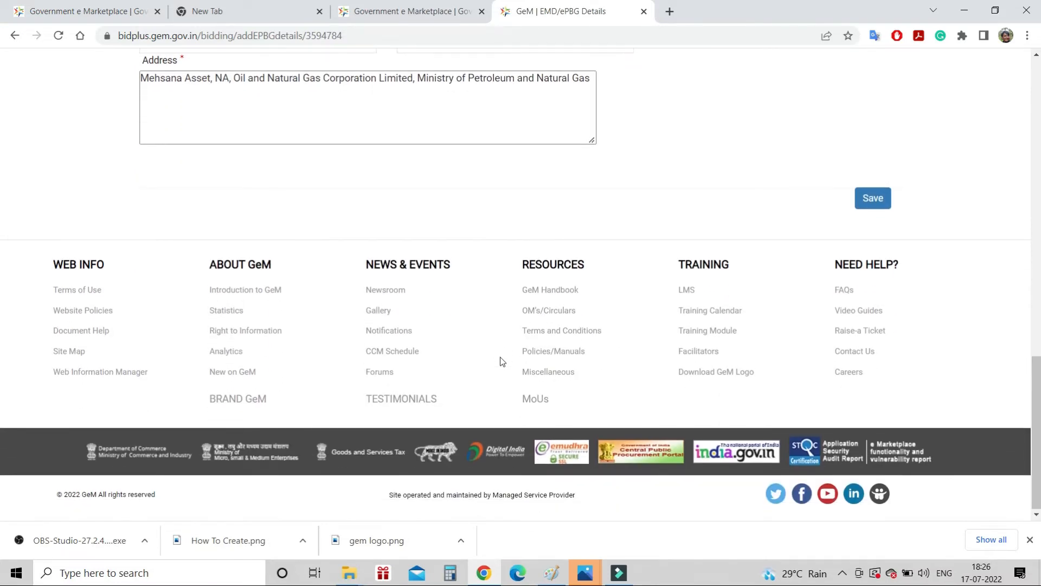
scroll(479, 130, up, 2)
click(478, 125)
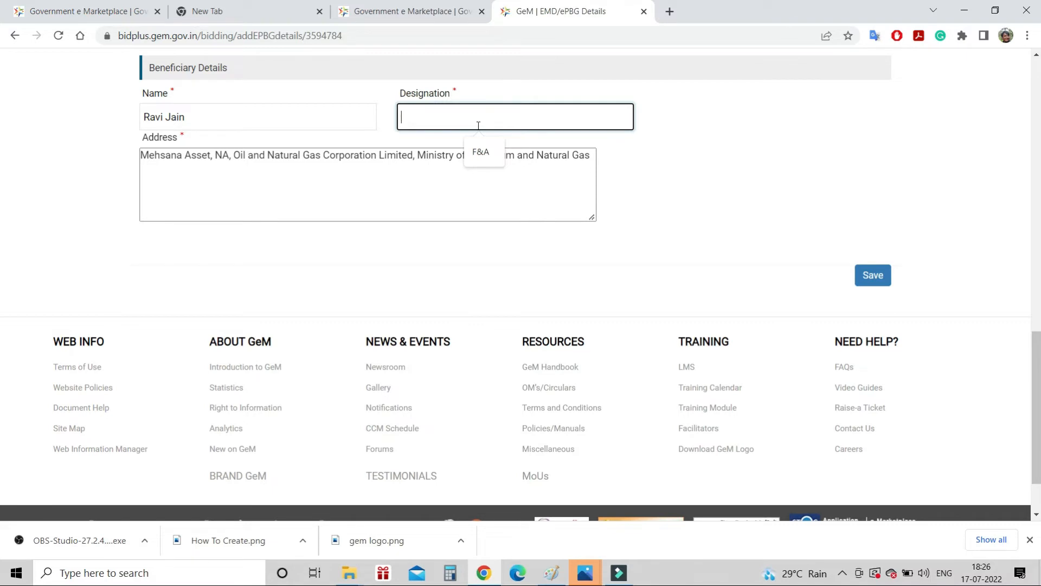
text(F&A)
click(874, 276)
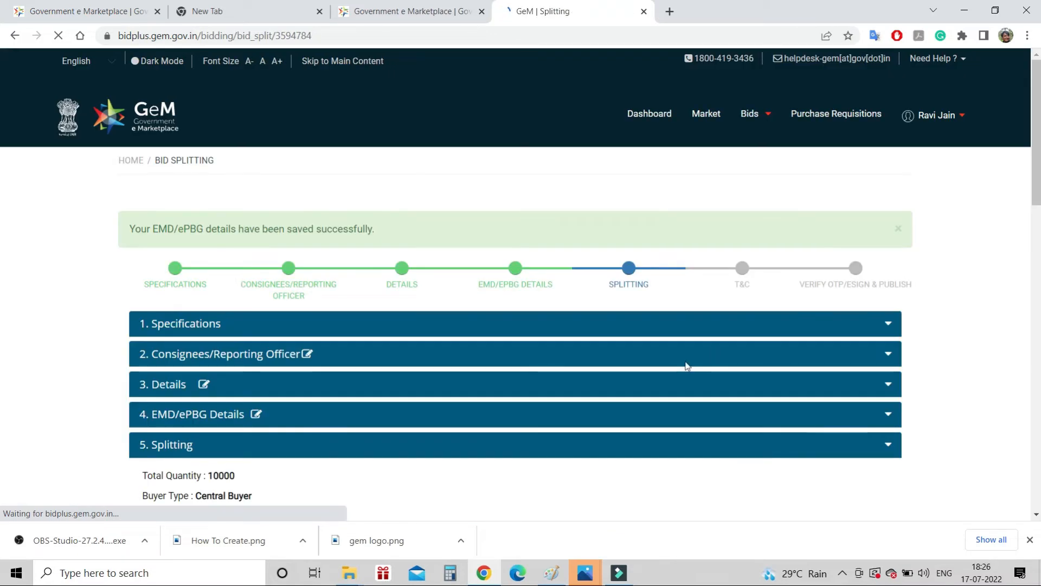
Reopen the EMD/ePBG details and make ePBG required at 3%
scroll(586, 378, down, 3)
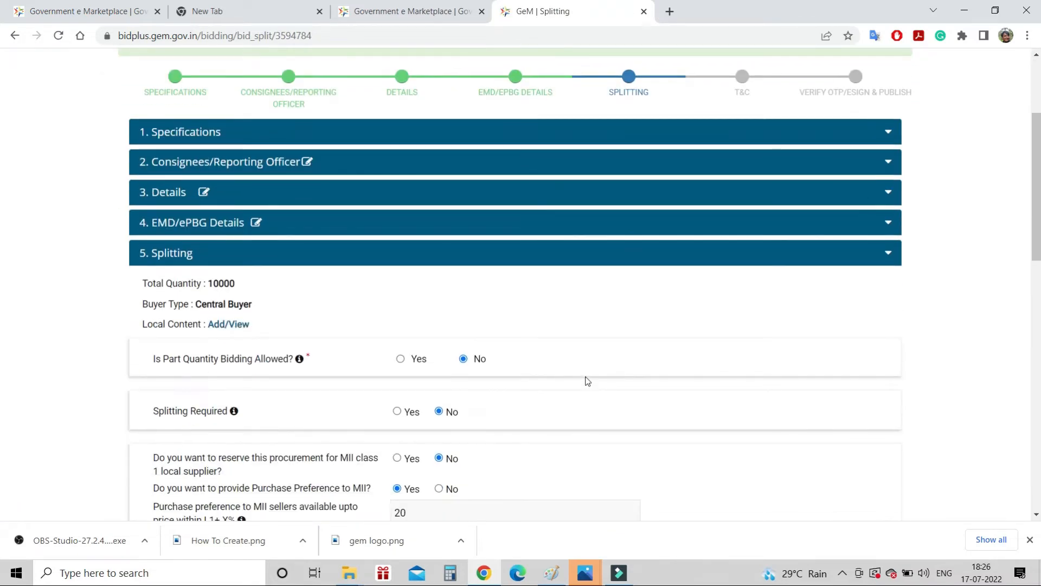
scroll(586, 379, down, 2)
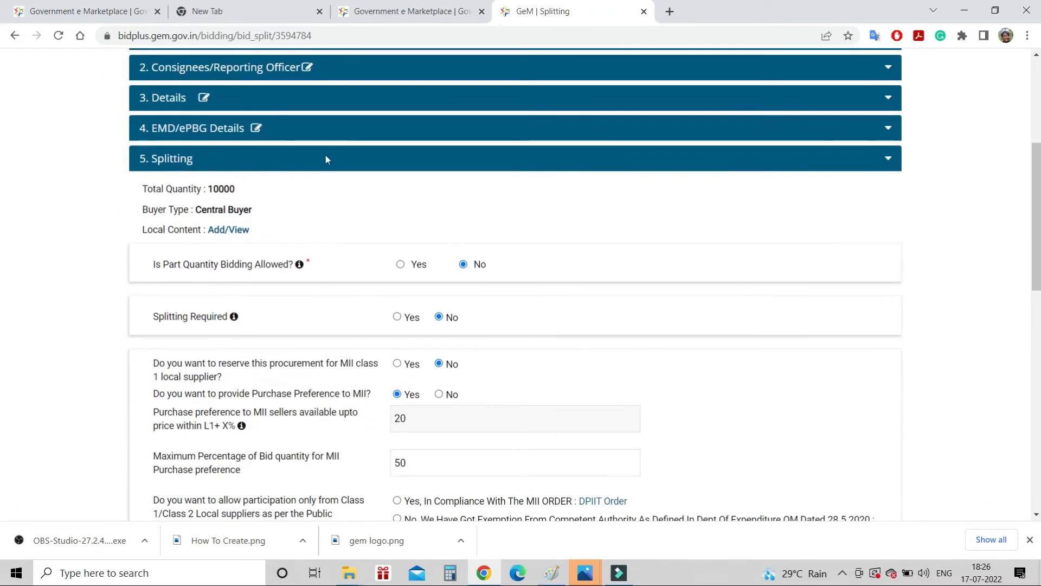
click(260, 131)
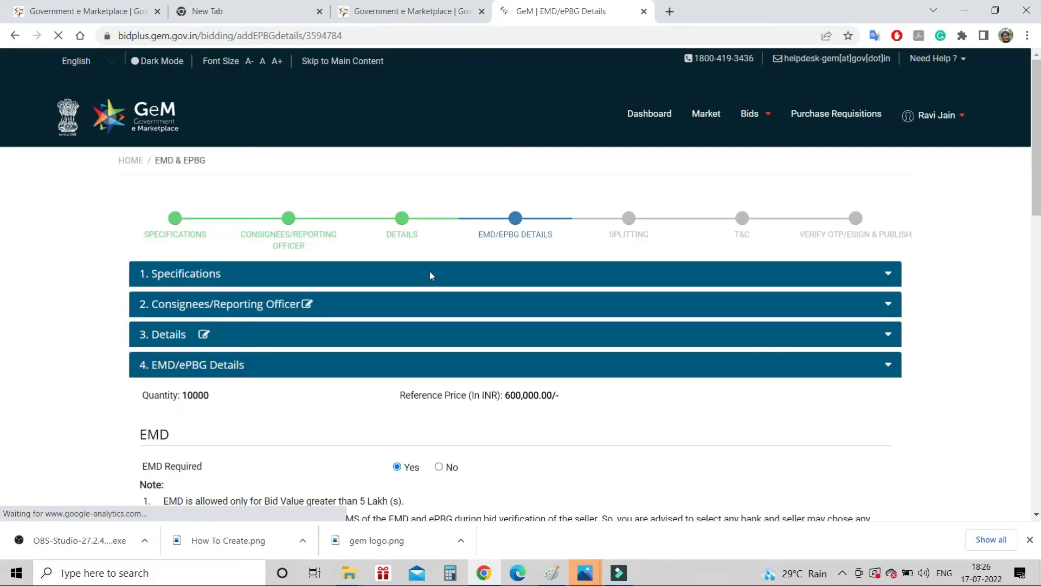
scroll(512, 402, down, 5)
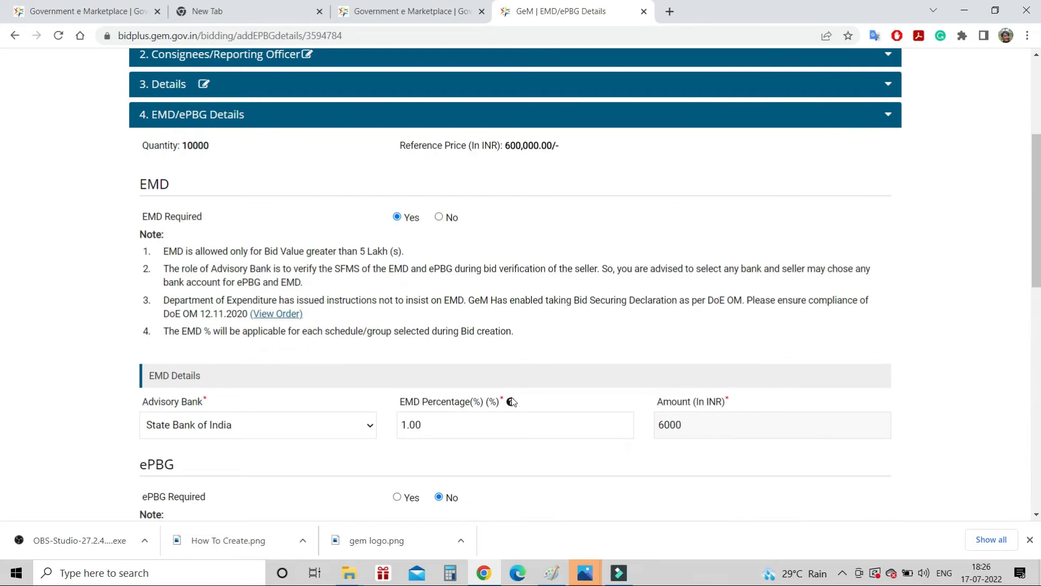
scroll(512, 402, down, 3)
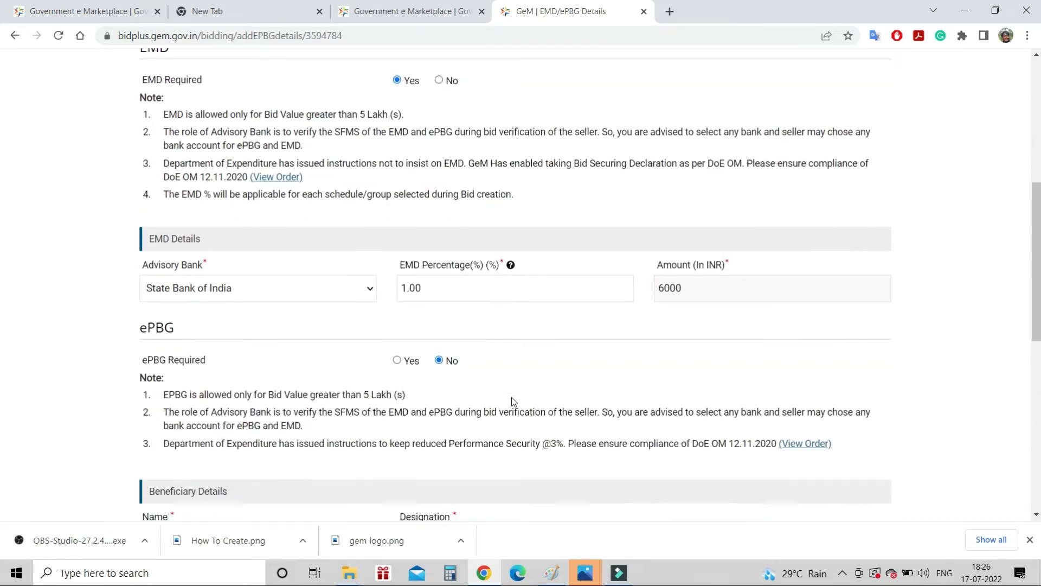
scroll(512, 397, down, 2)
click(400, 270)
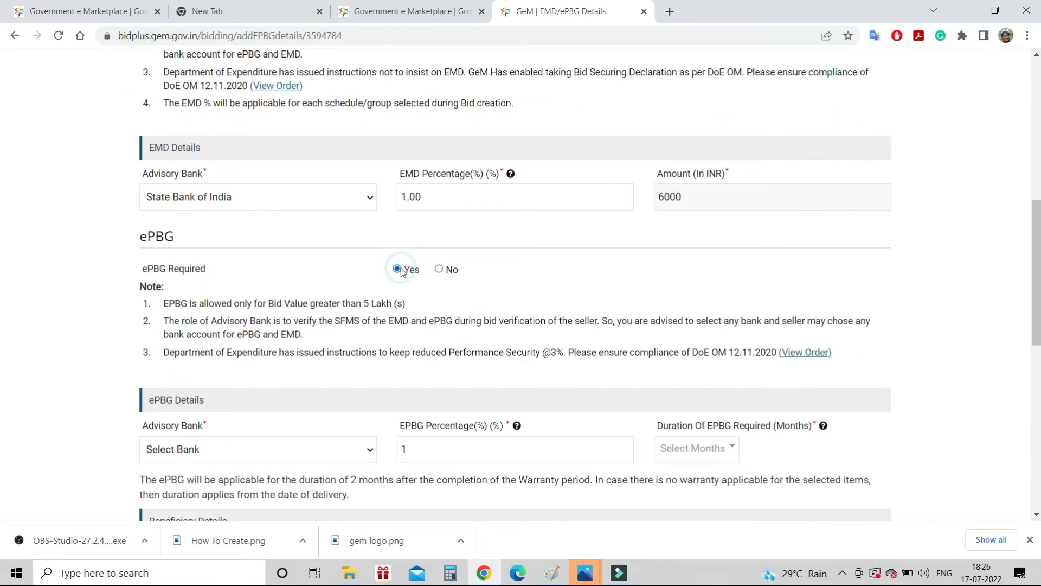
click(461, 450)
key(BackSpace)
text(3)
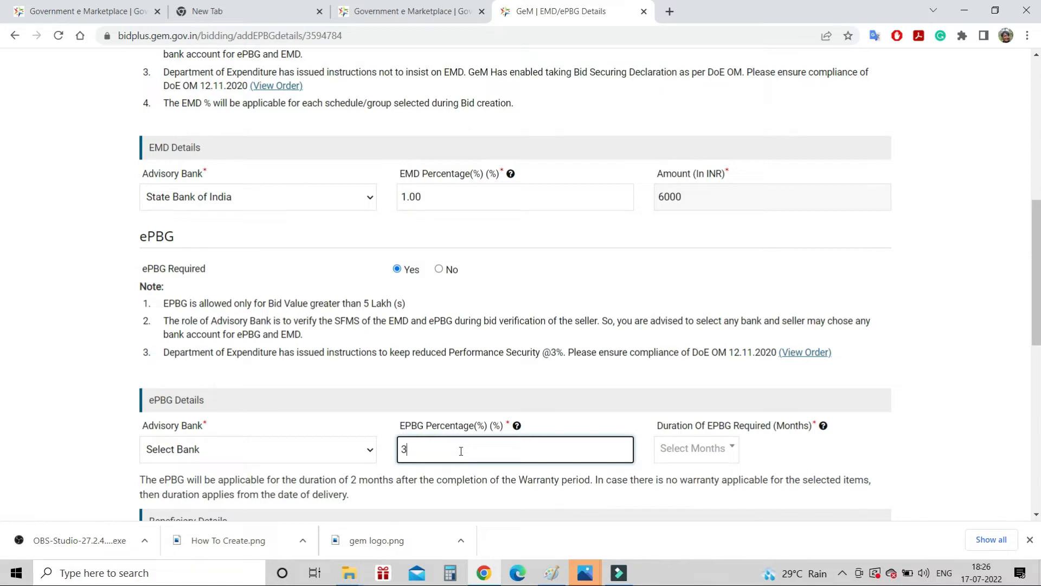
Choose State Bank of India and a 2-month ePBG duration, then save
click(343, 440)
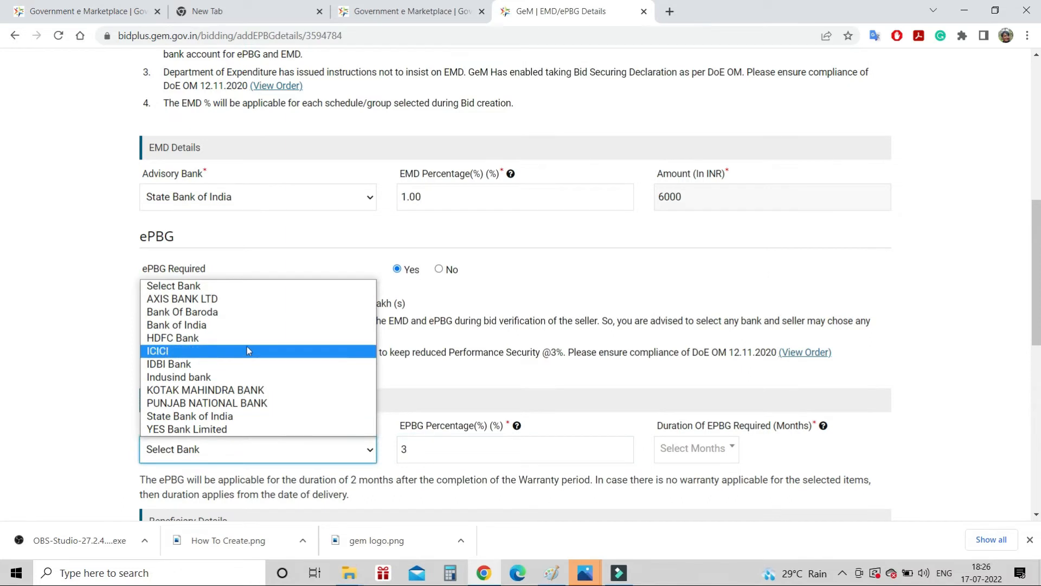
click(227, 417)
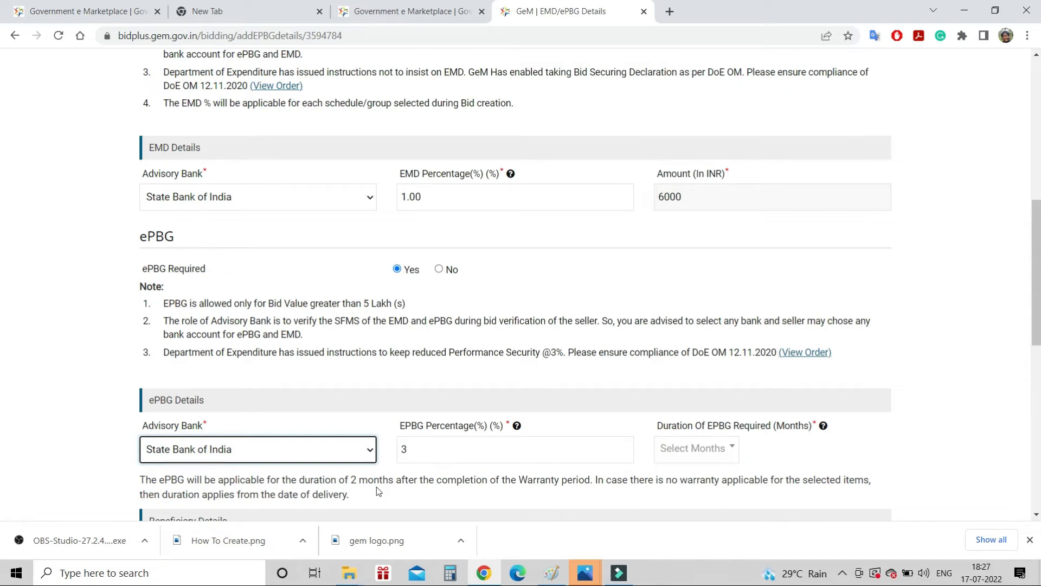
click(711, 449)
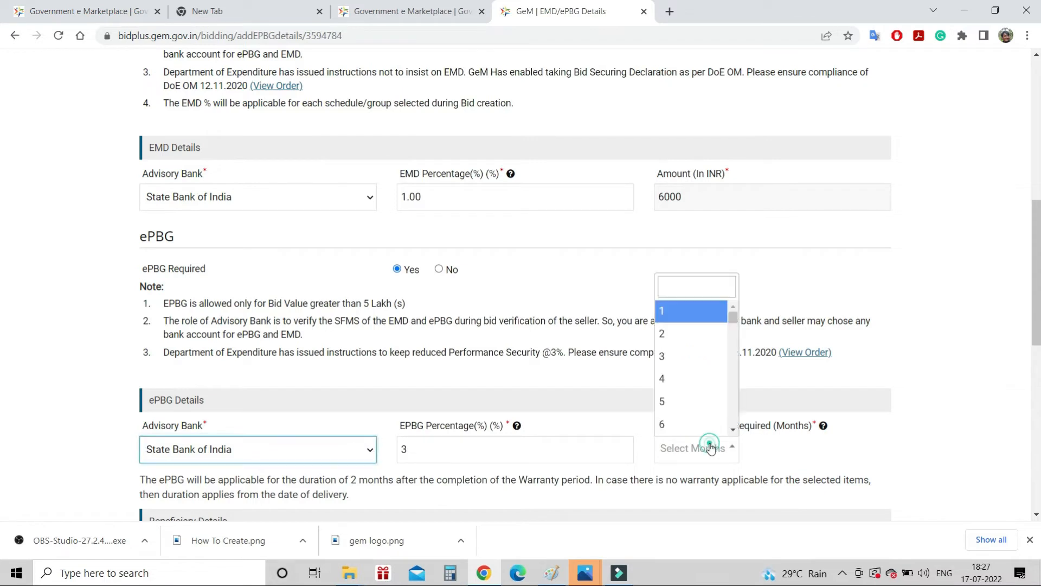
click(683, 335)
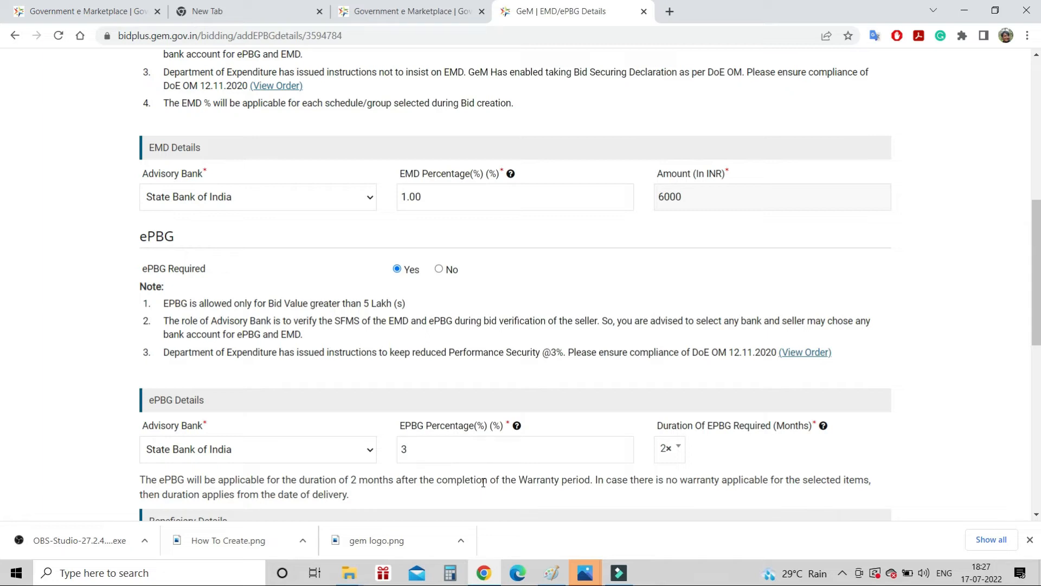
scroll(483, 482, down, 1)
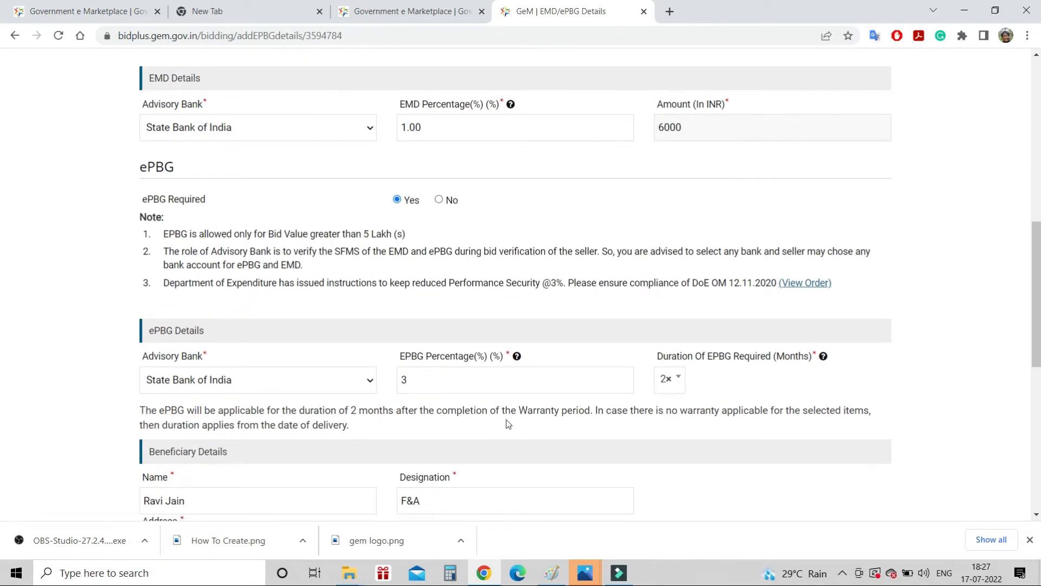
scroll(507, 422, down, 4)
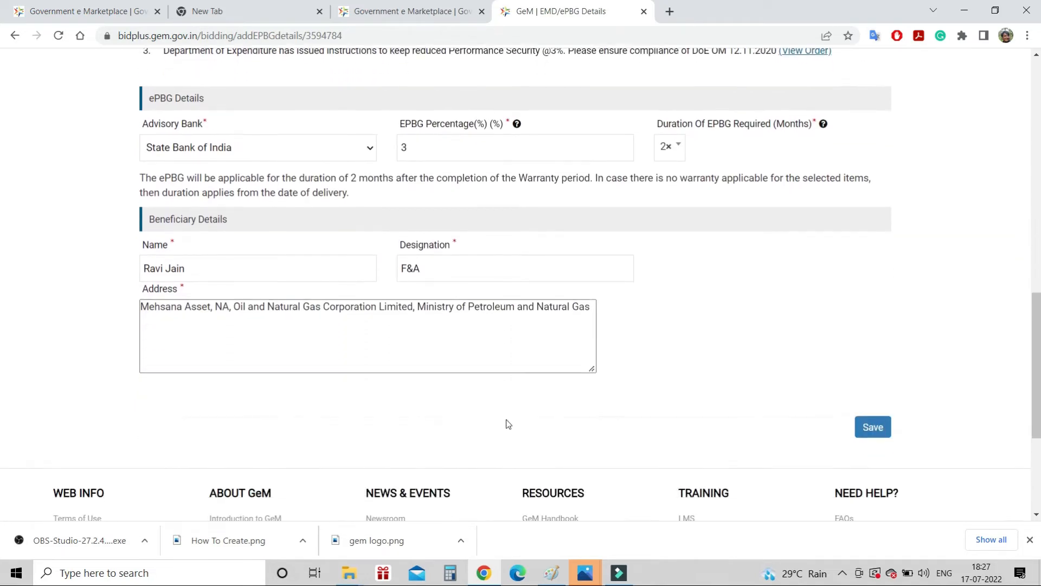
click(879, 427)
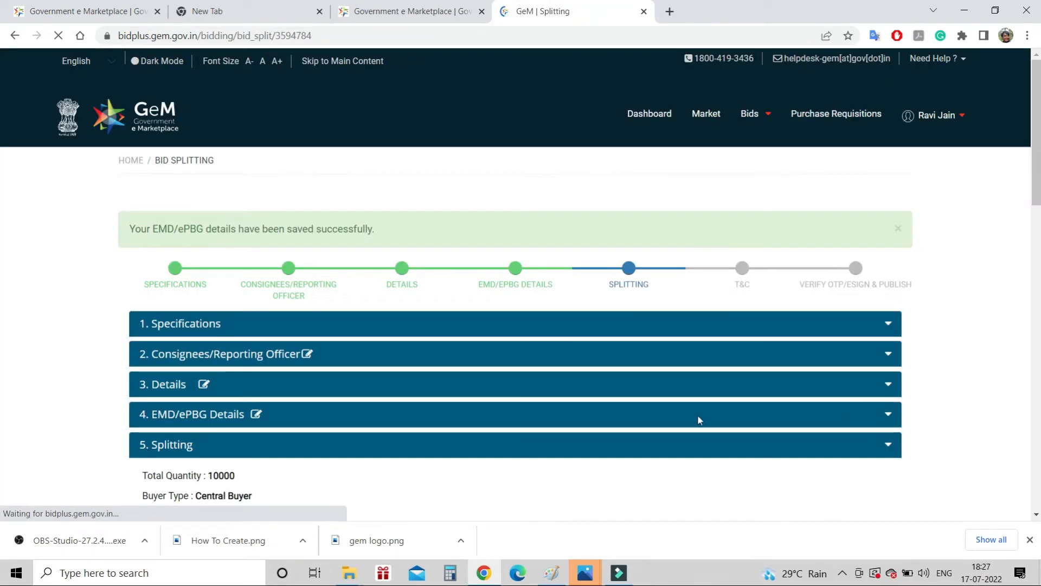
Answer 'Yes, In Compliance With The MII ORDER' to allowing only Class 1/Class 2 suppliers
scroll(563, 396, down, 5)
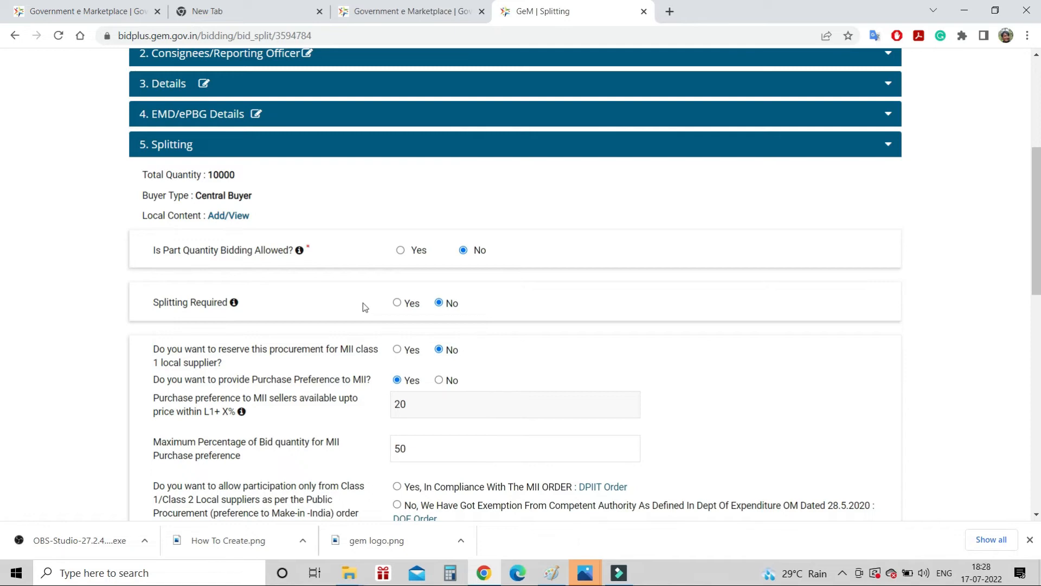
scroll(364, 307, down, 2)
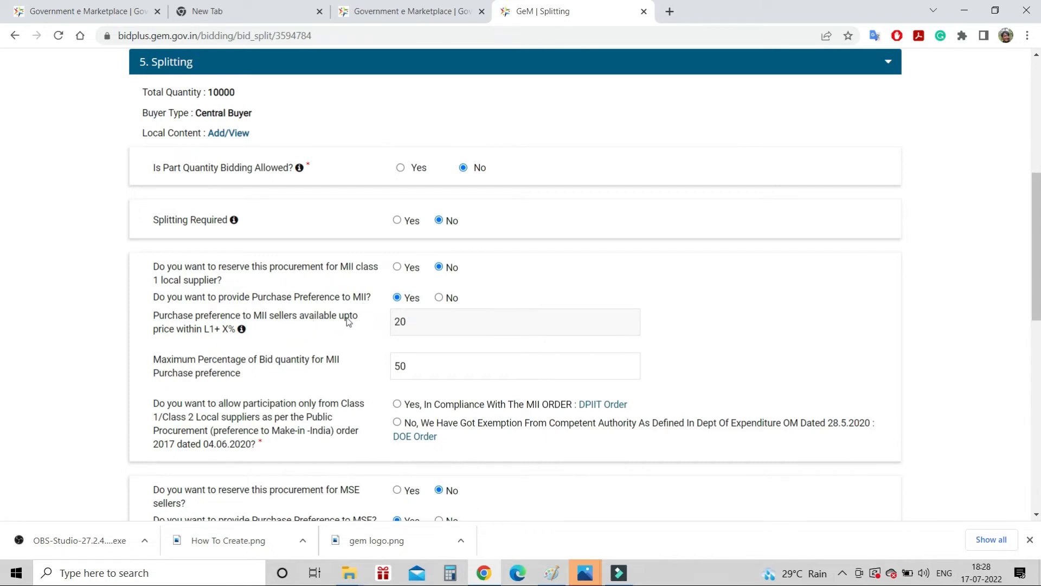
click(422, 320)
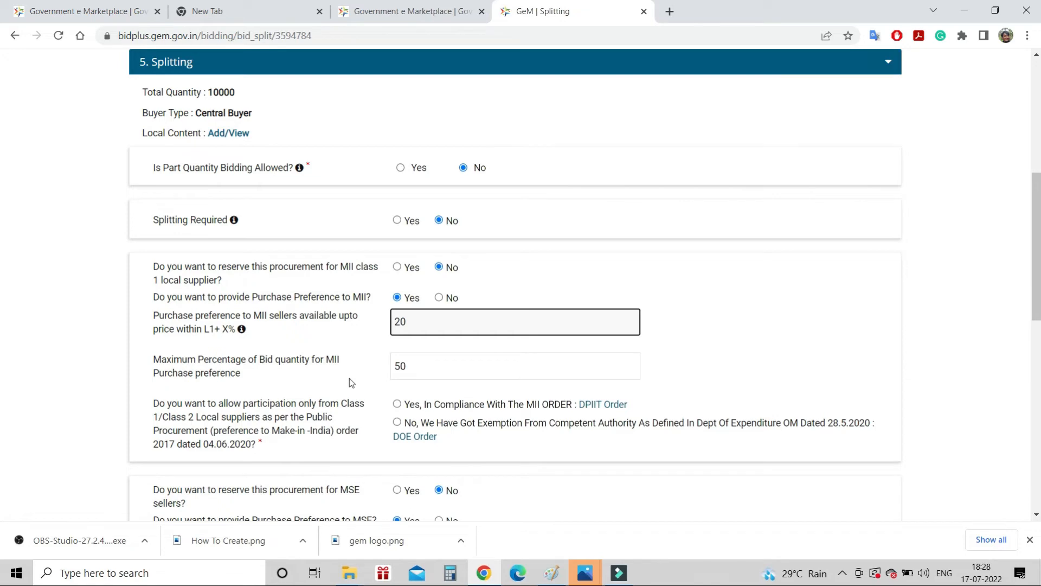
scroll(350, 382, down, 1)
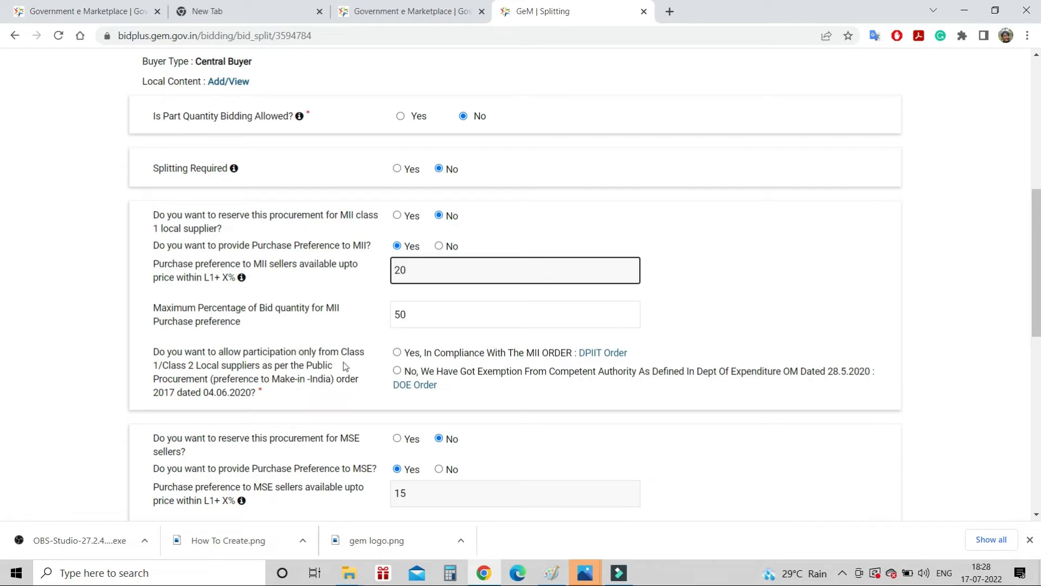
click(399, 354)
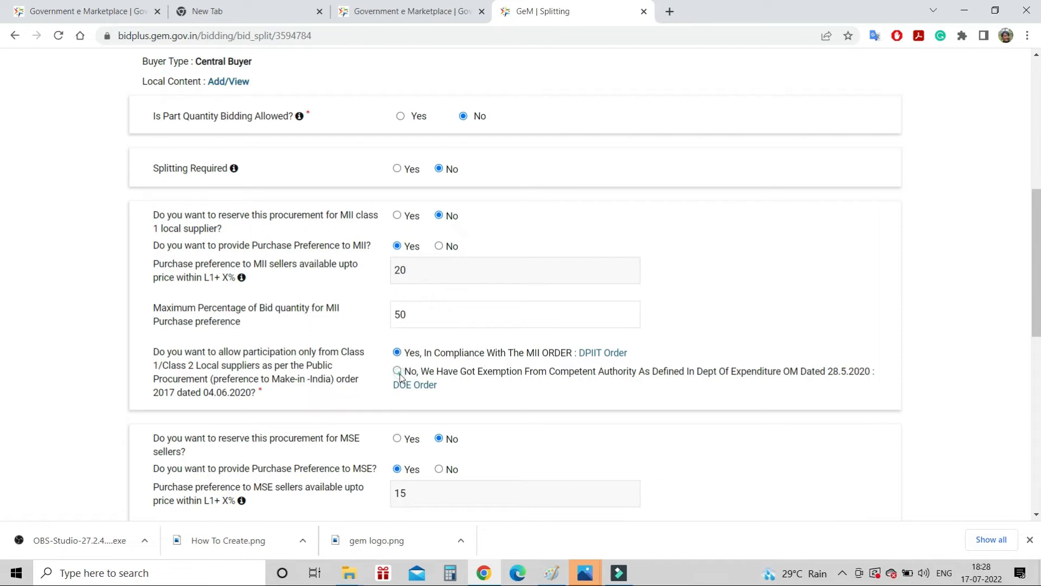
click(399, 373)
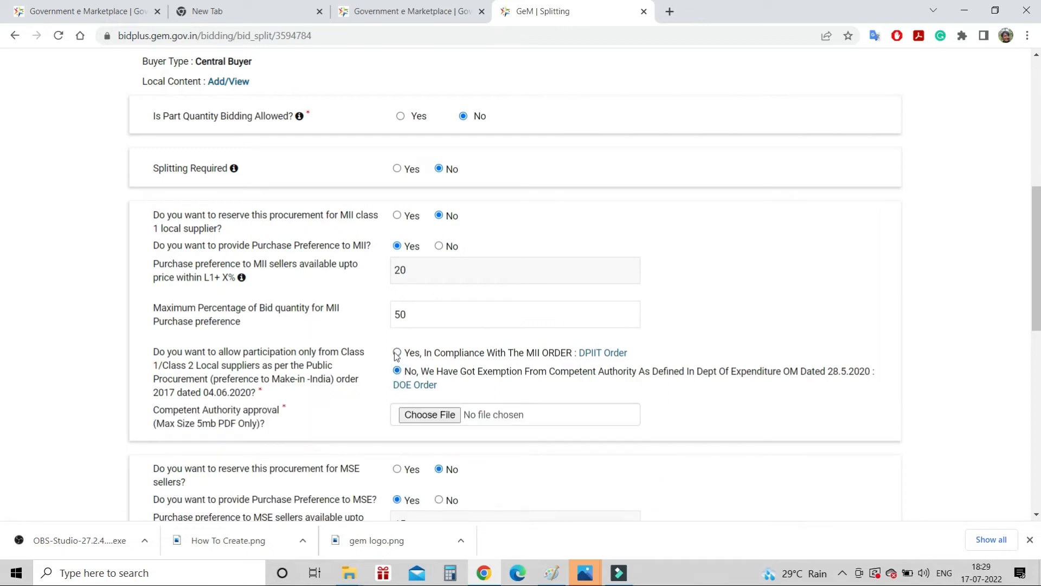
click(440, 246)
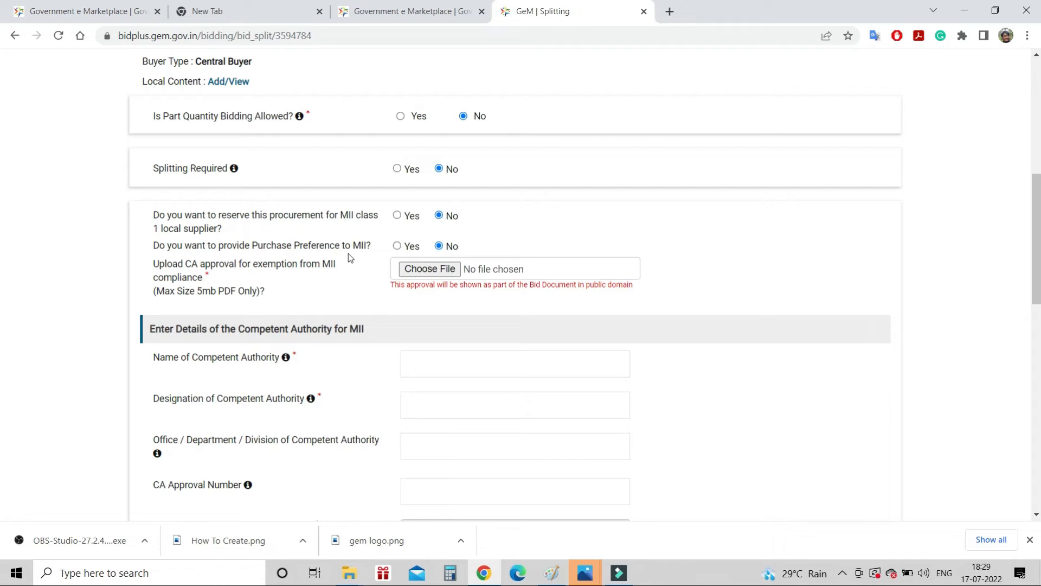
click(397, 246)
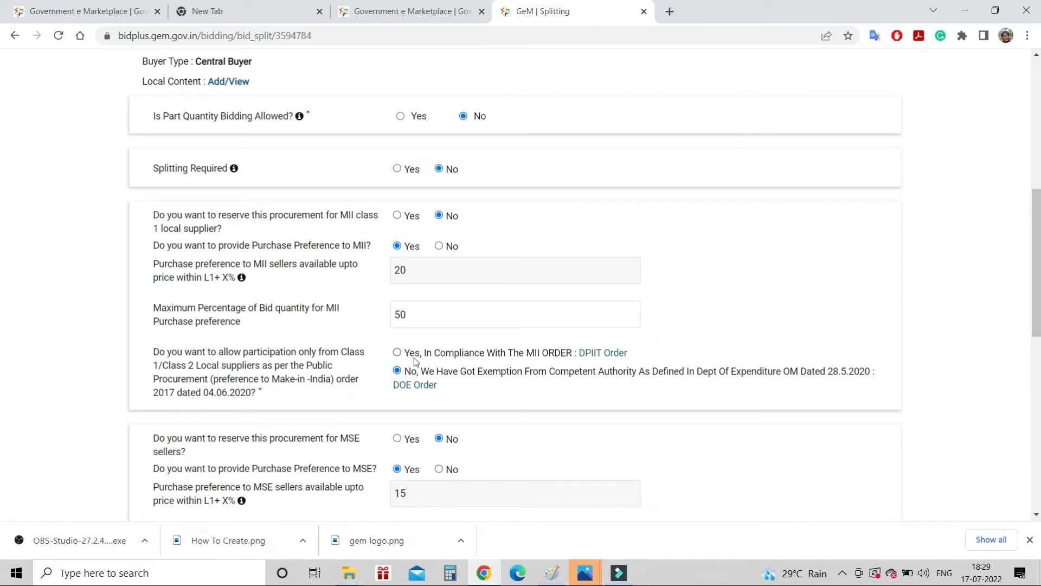
click(397, 354)
scroll(496, 364, down, 1)
scroll(497, 364, down, 2)
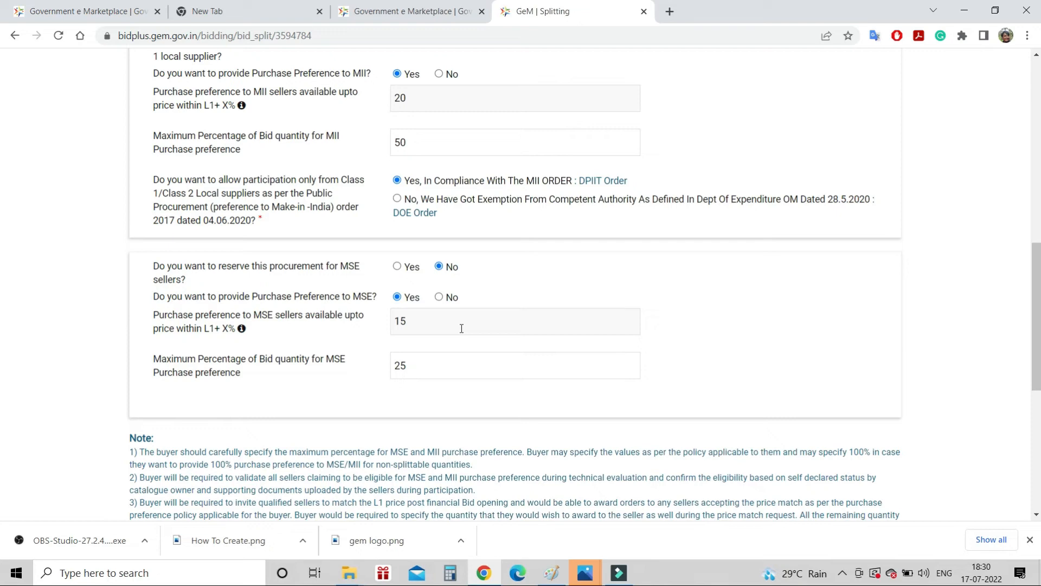
Try saving the Splitting form and review the notice requiring MII local content eligibility
scroll(461, 329, down, 2)
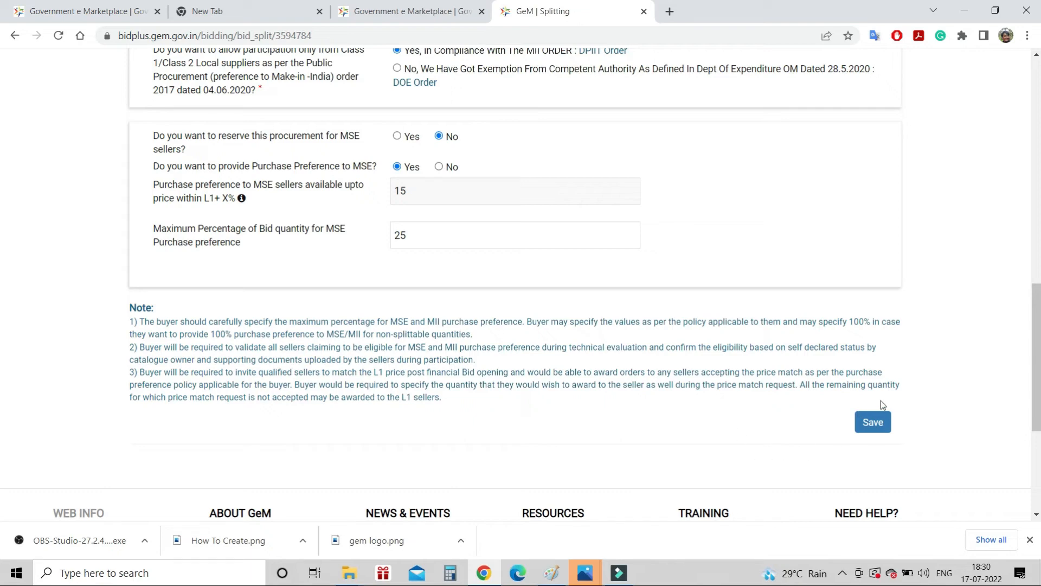
click(876, 420)
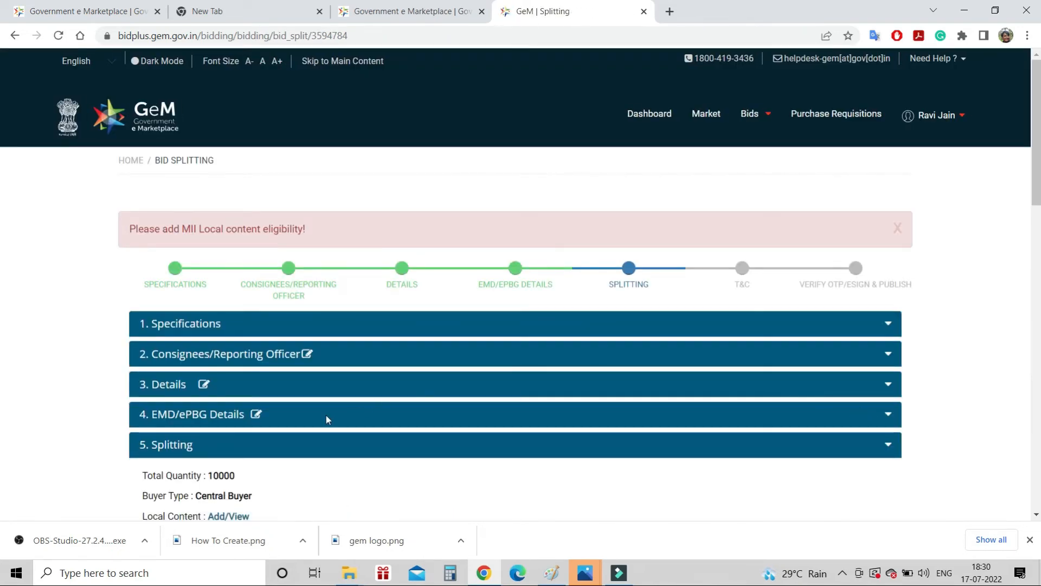
scroll(326, 415, down, 8)
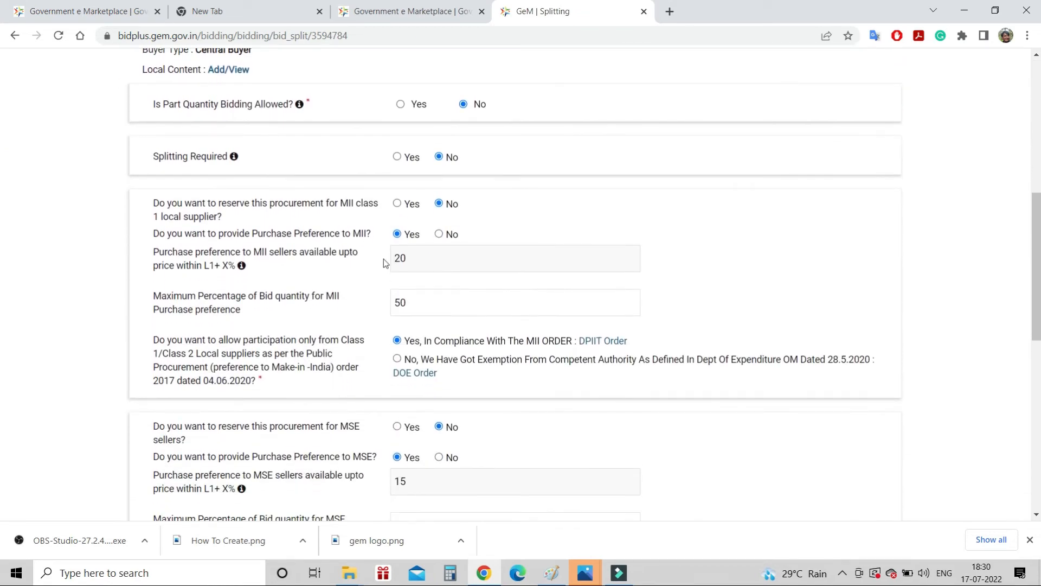
scroll(333, 264, up, 4)
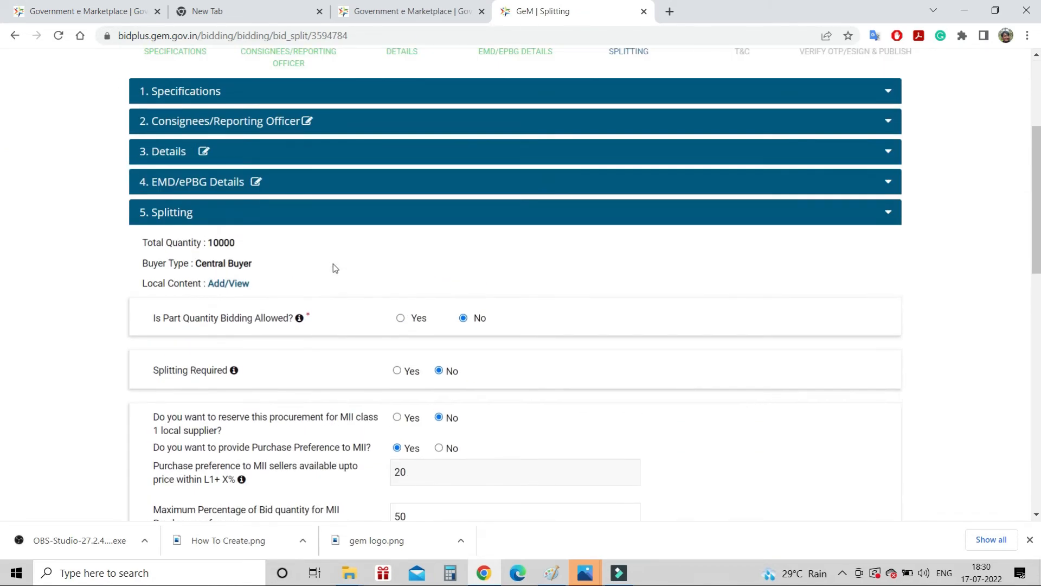
scroll(333, 263, up, 2)
scroll(333, 264, down, 11)
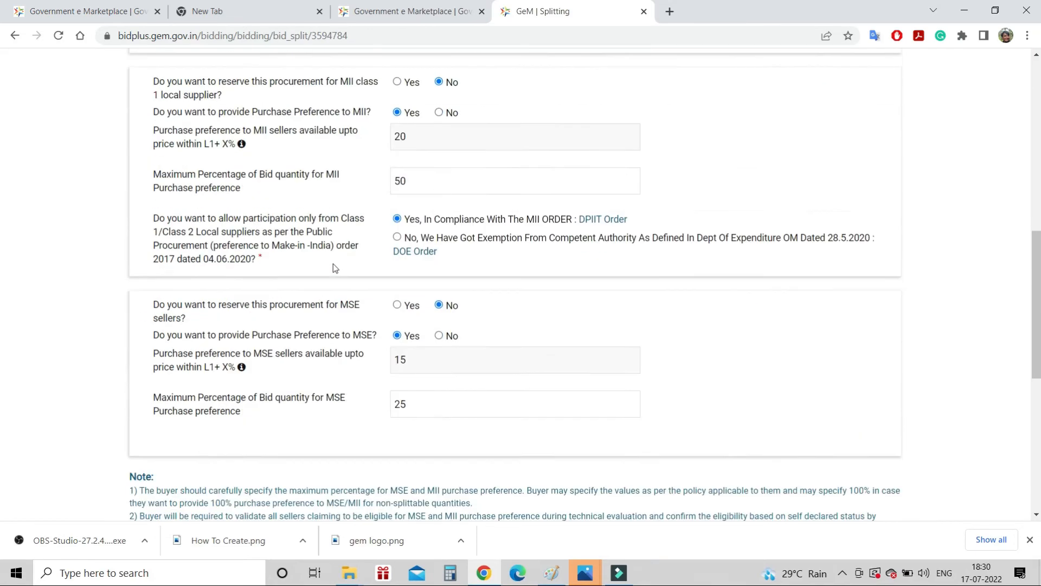
scroll(332, 264, up, 3)
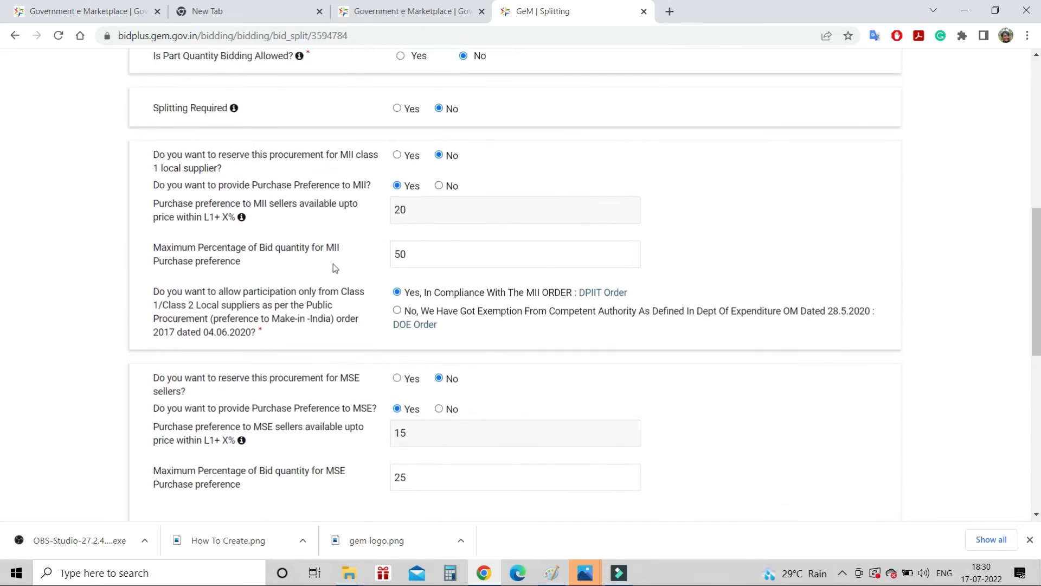
click(420, 208)
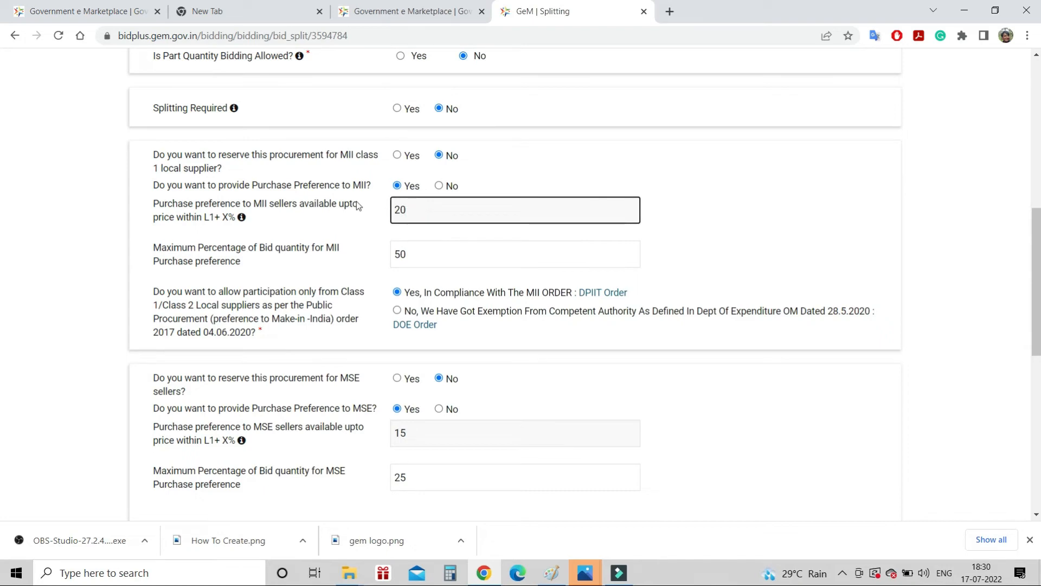
scroll(356, 201, up, 3)
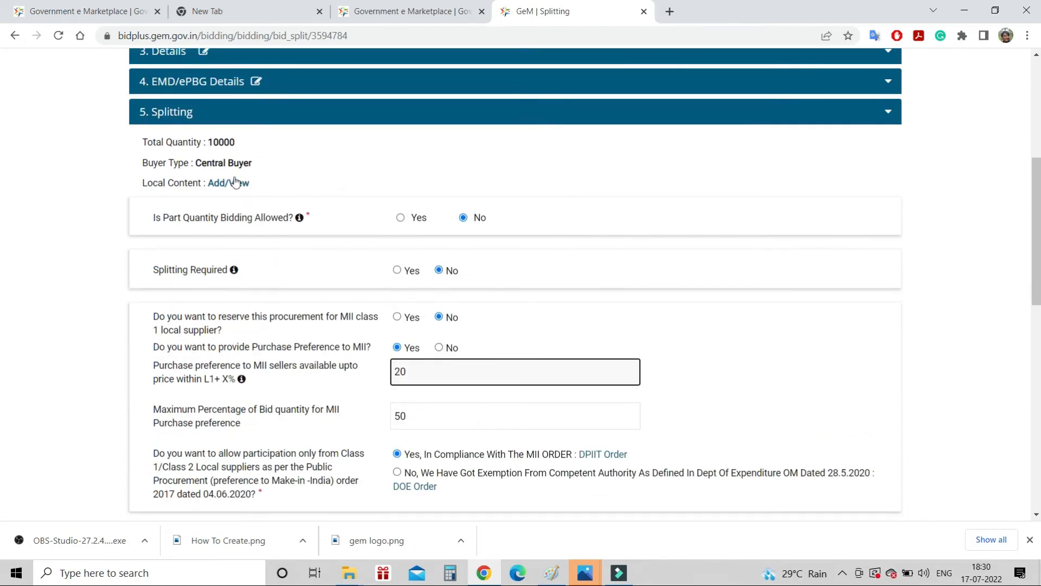
Submit local content eligibility of 50% for Class 1 and 20% for Class 2
click(235, 184)
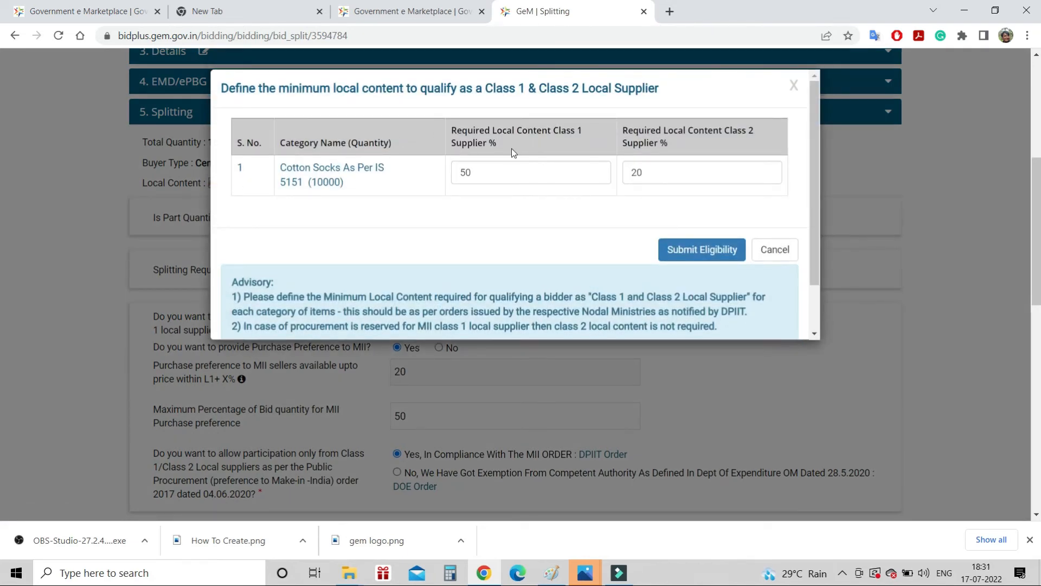
click(647, 175)
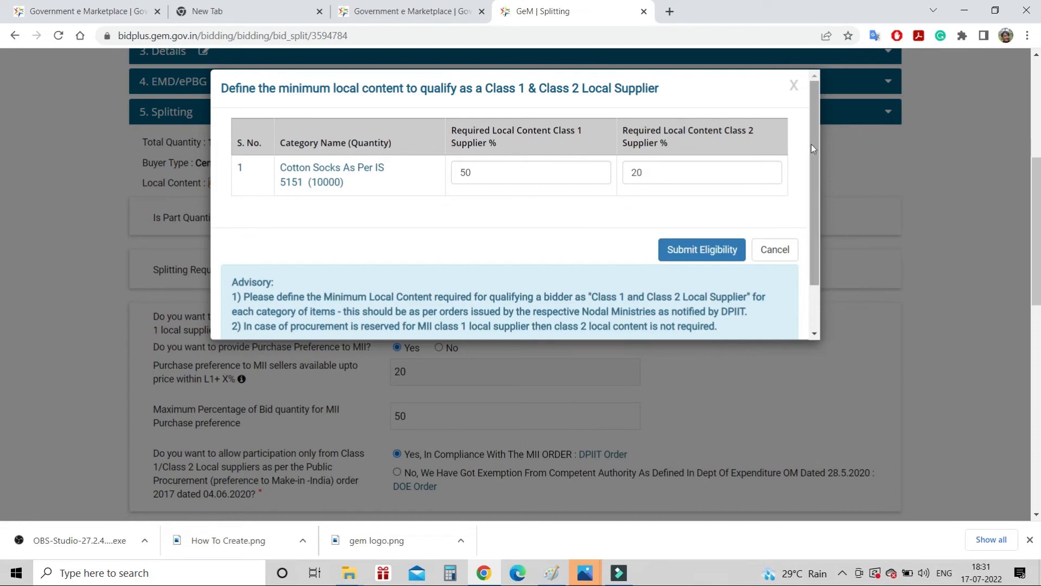
drag(811, 144, 818, 178)
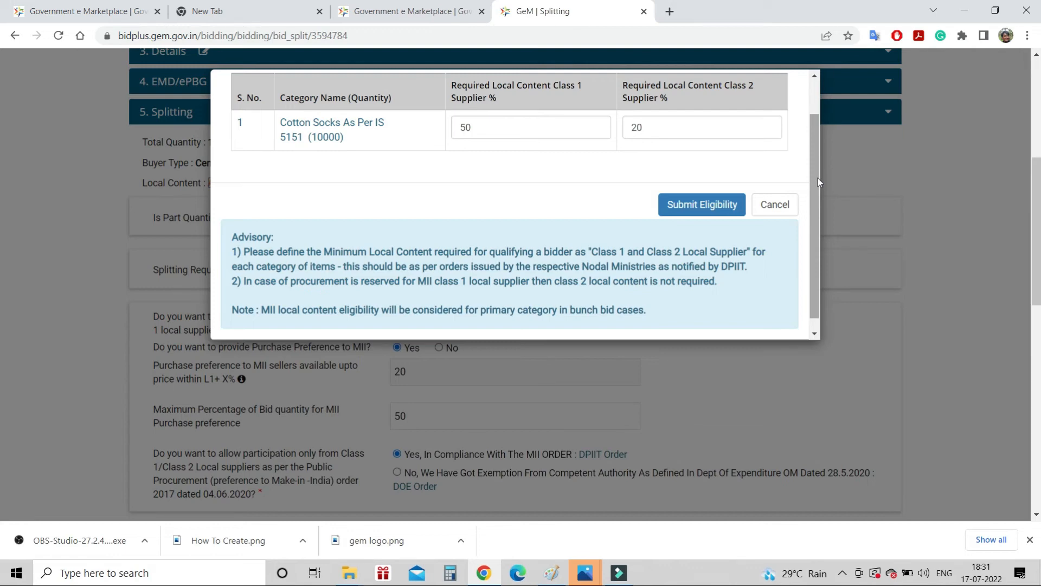
click(697, 204)
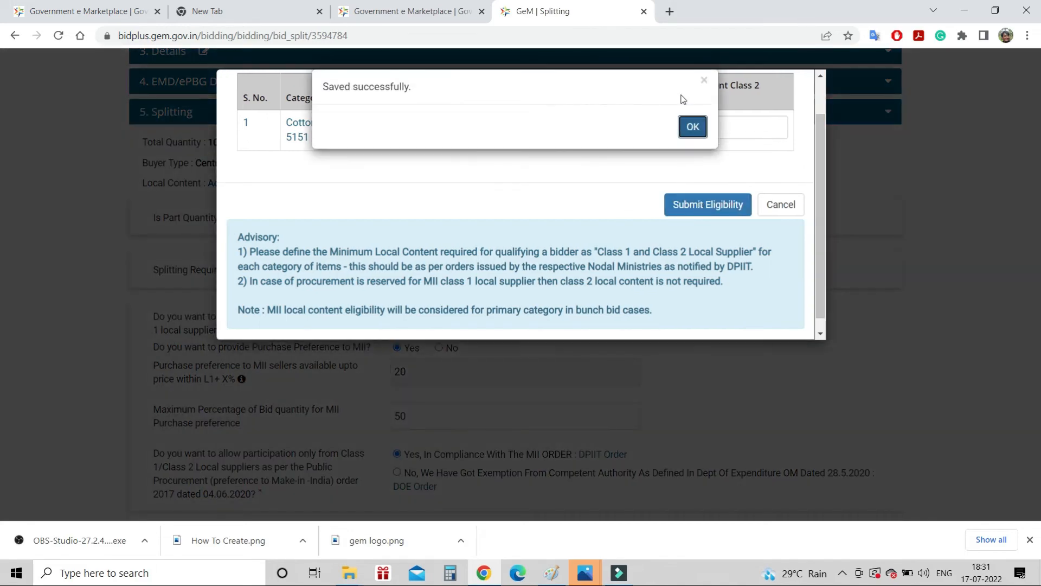
click(692, 128)
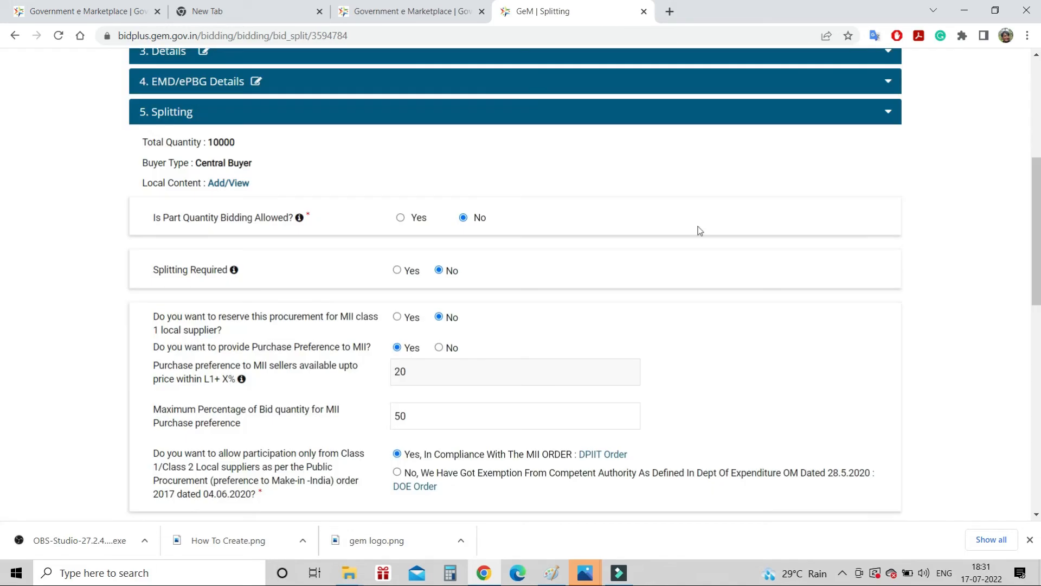
scroll(699, 229, down, 10)
scroll(700, 231, down, 3)
Save the Splitting form and scroll the T&C page to the Additional Terms groups
click(870, 182)
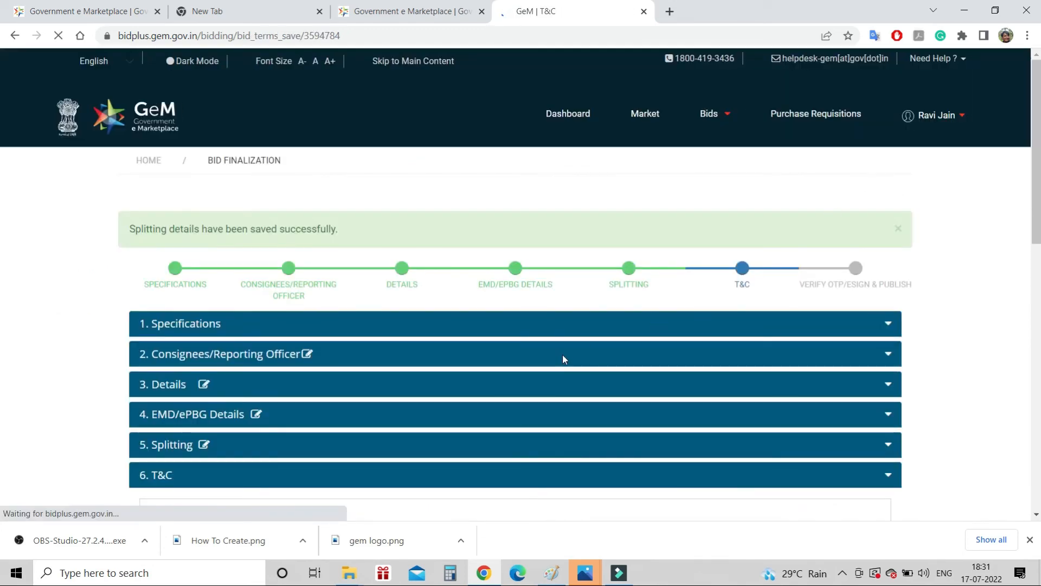
scroll(519, 357, down, 3)
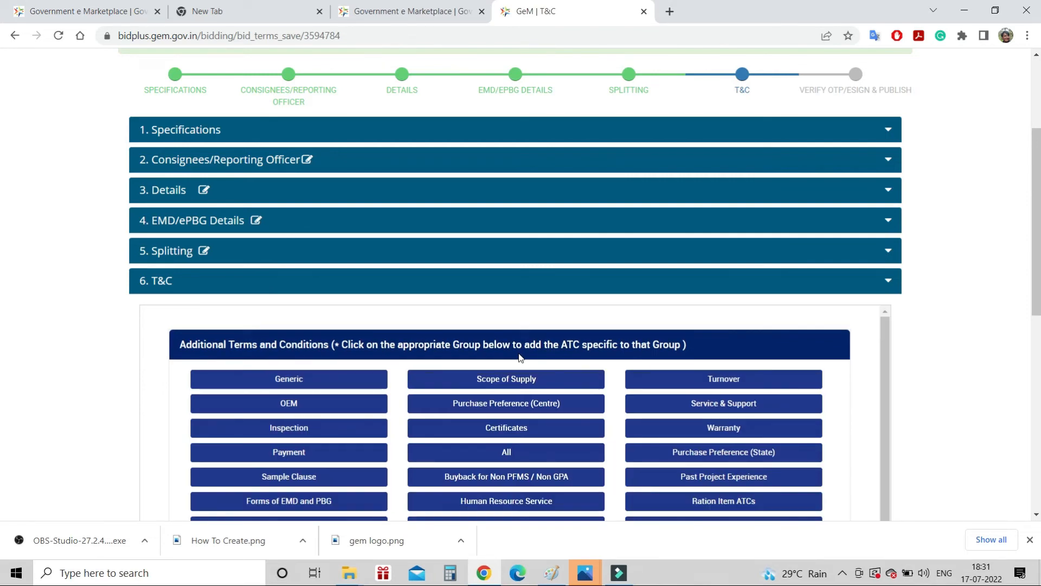
scroll(519, 358, down, 2)
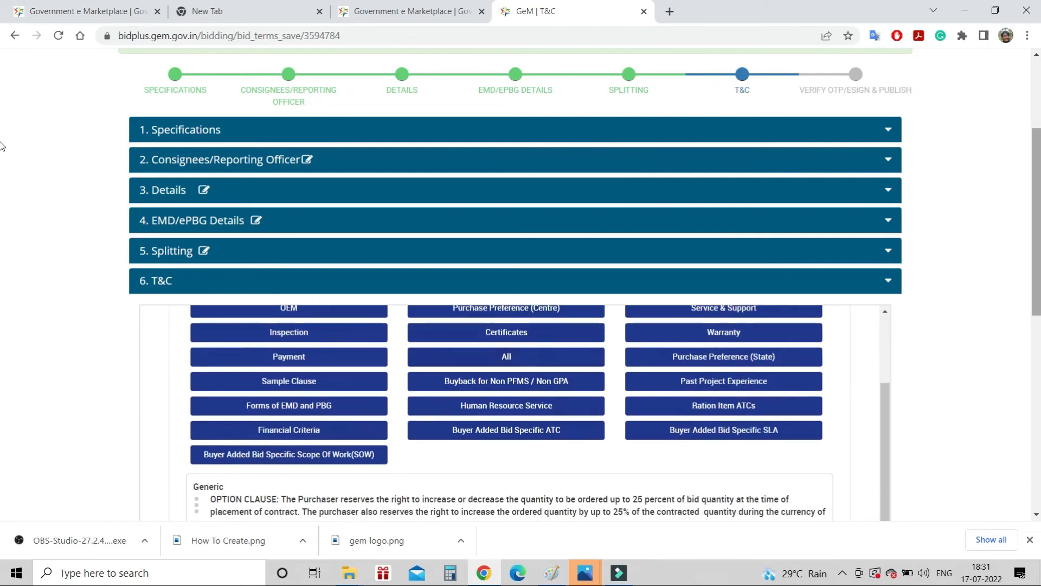
drag(1036, 147, 1034, 250)
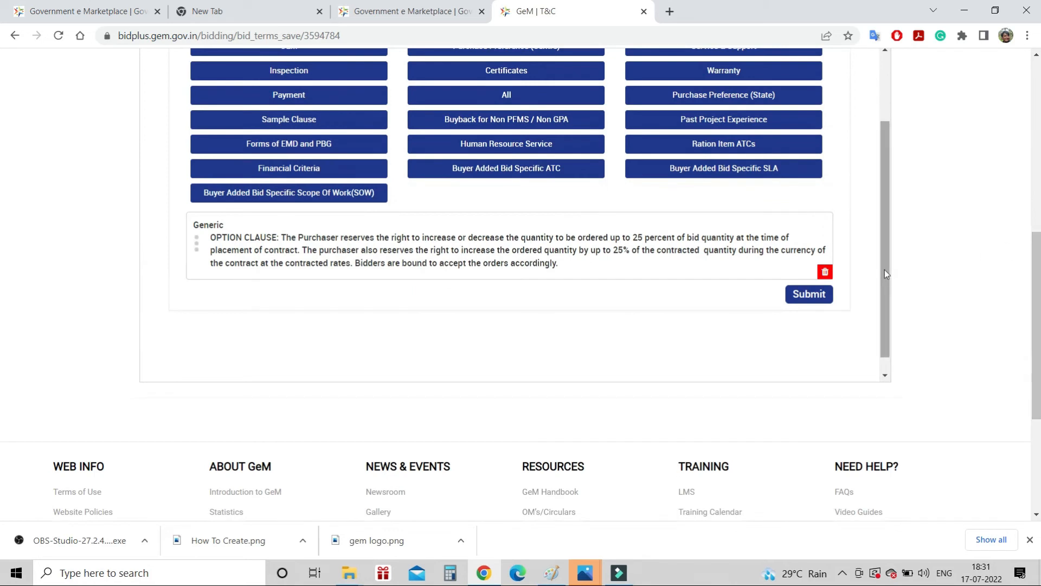
drag(881, 262, 894, 202)
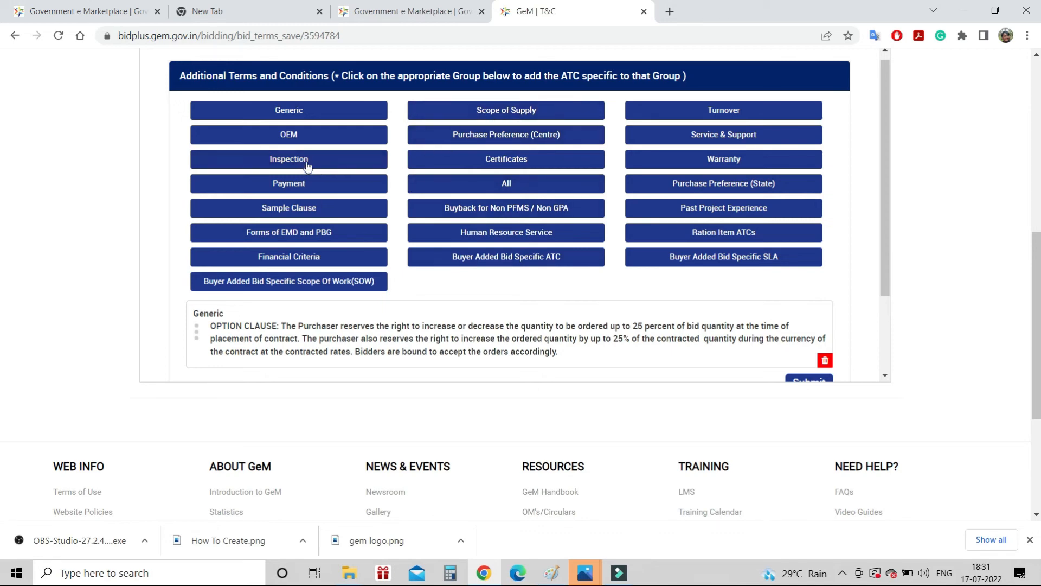
Add the Generic clauses for design drawings, vendor code documents and gas-cylinder rental
click(288, 110)
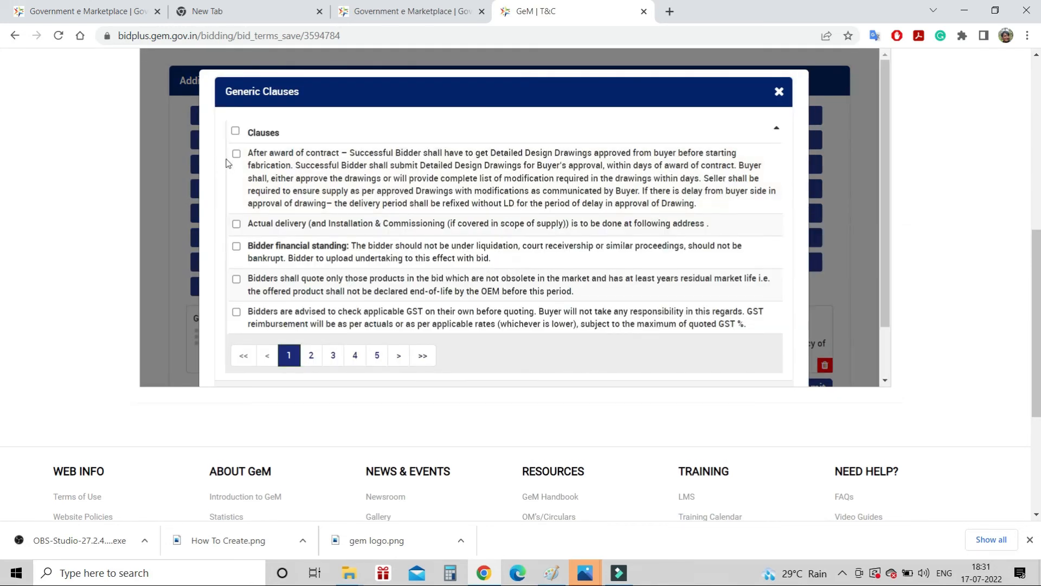
click(242, 154)
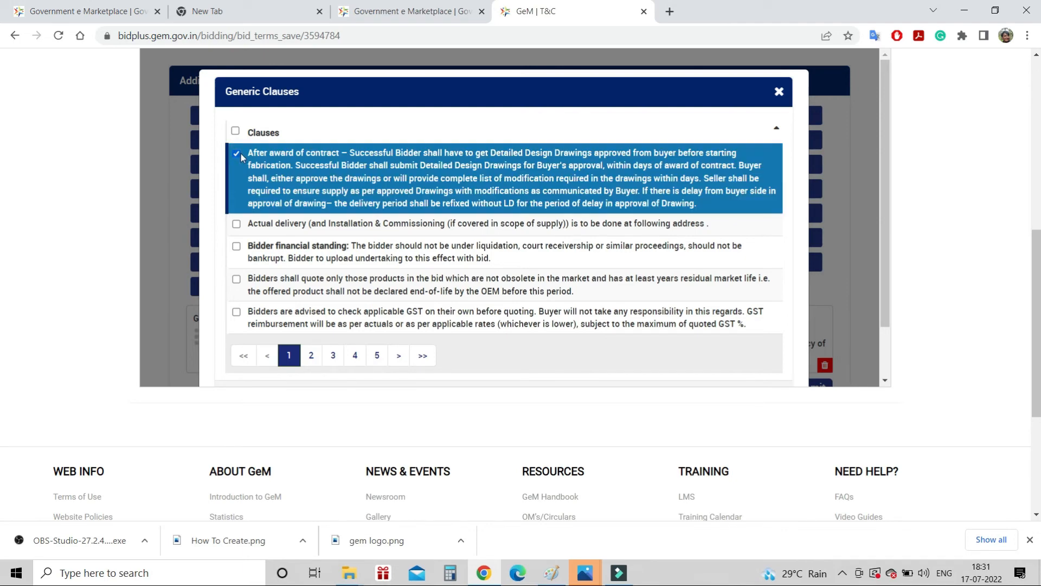
click(315, 353)
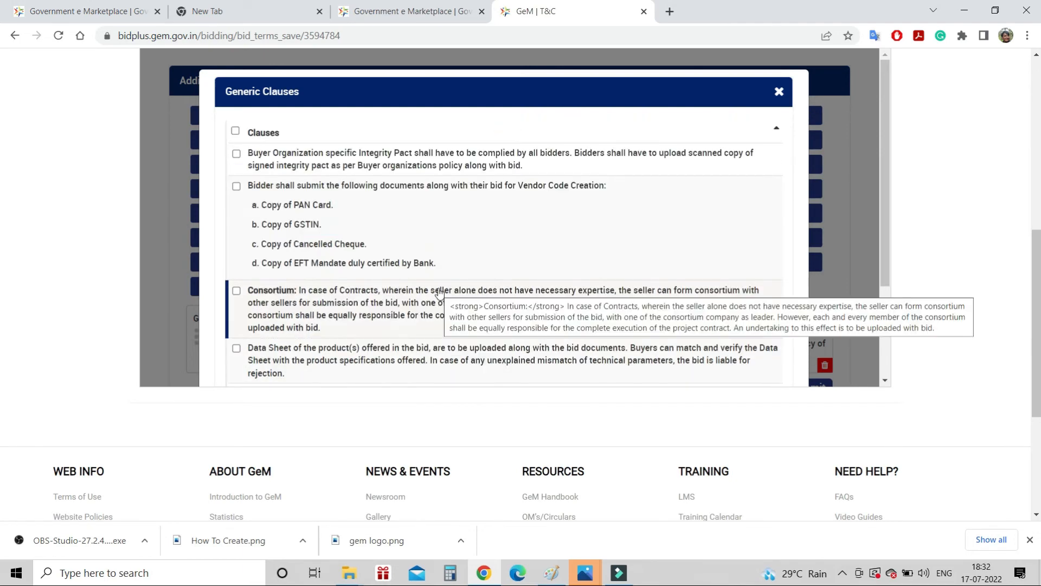
click(238, 187)
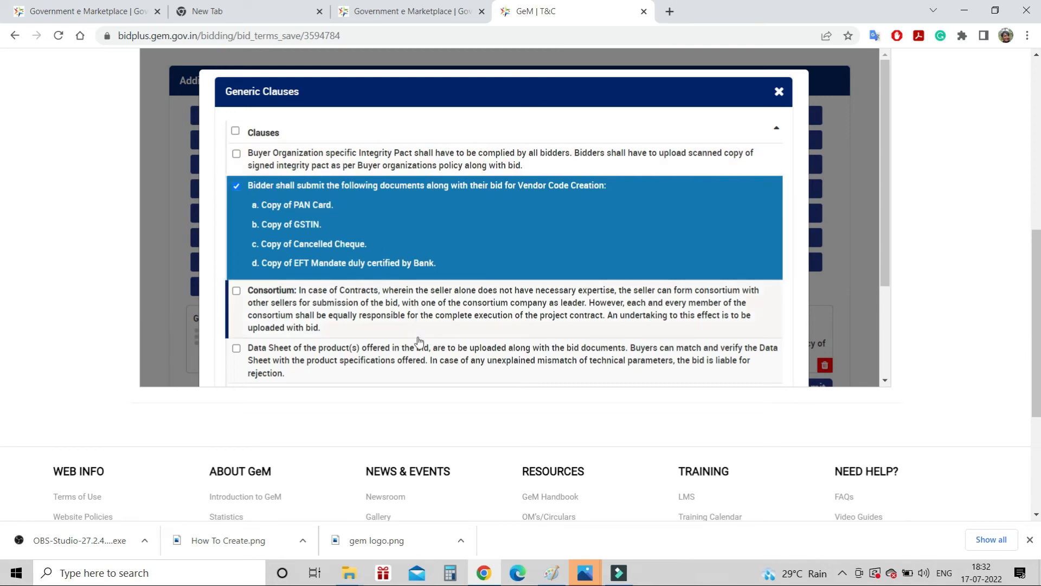
scroll(418, 341, down, 2)
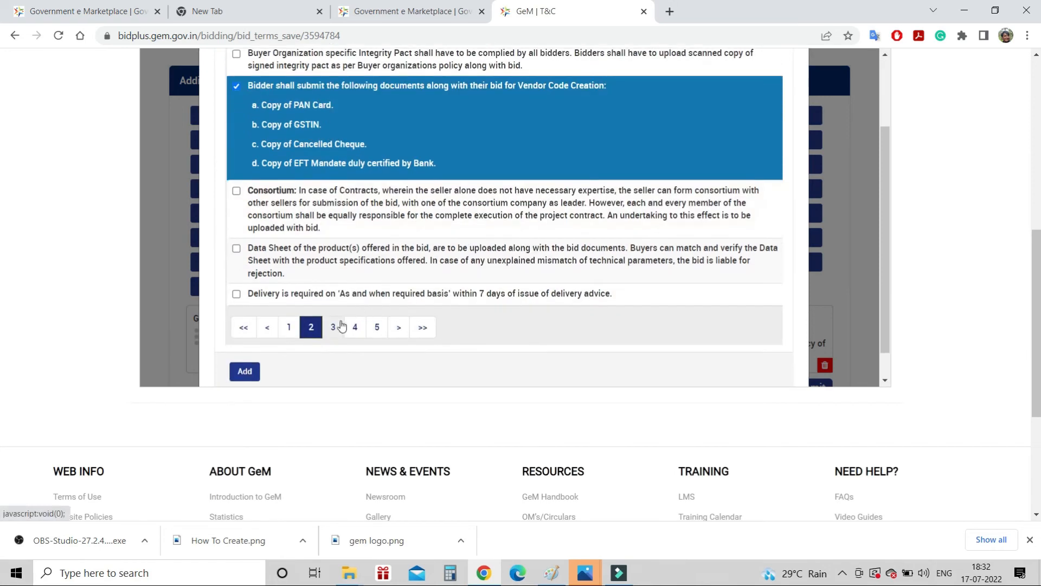
click(341, 324)
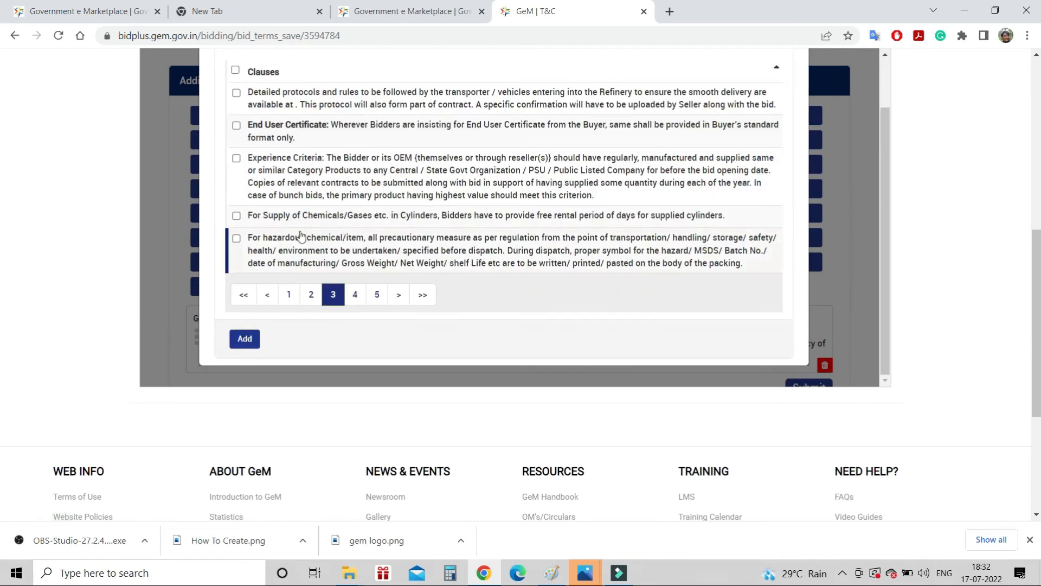
click(238, 218)
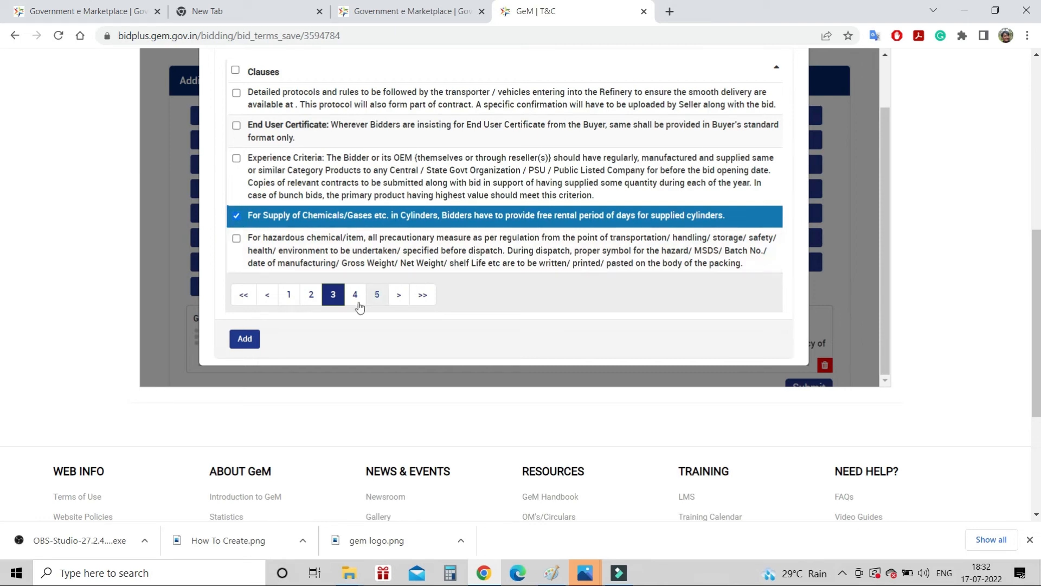
click(250, 339)
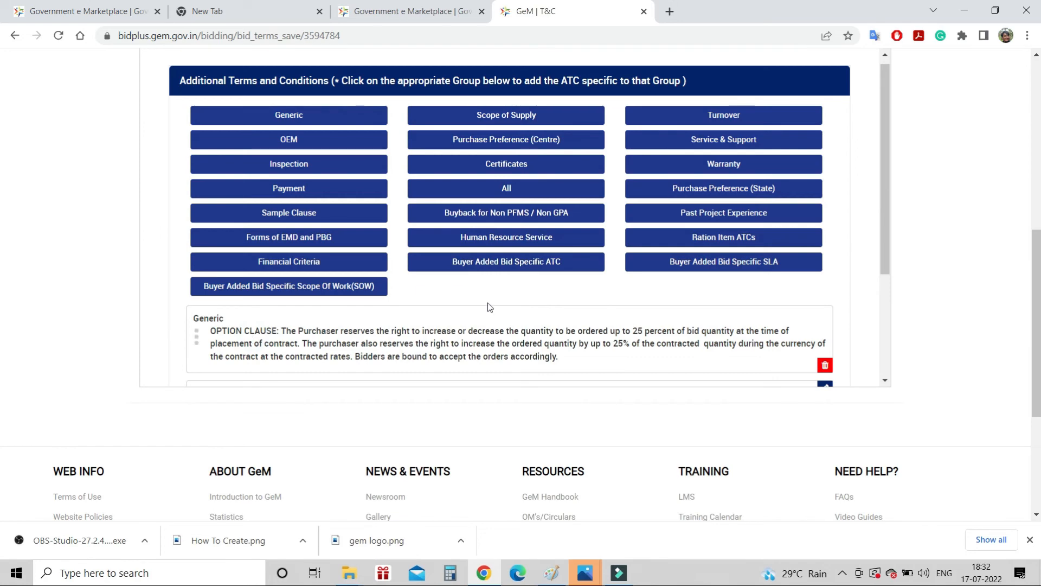
Add the Forms of EMD and PBG clause for RTGS / internet banking EMD payment
scroll(487, 303, down, 3)
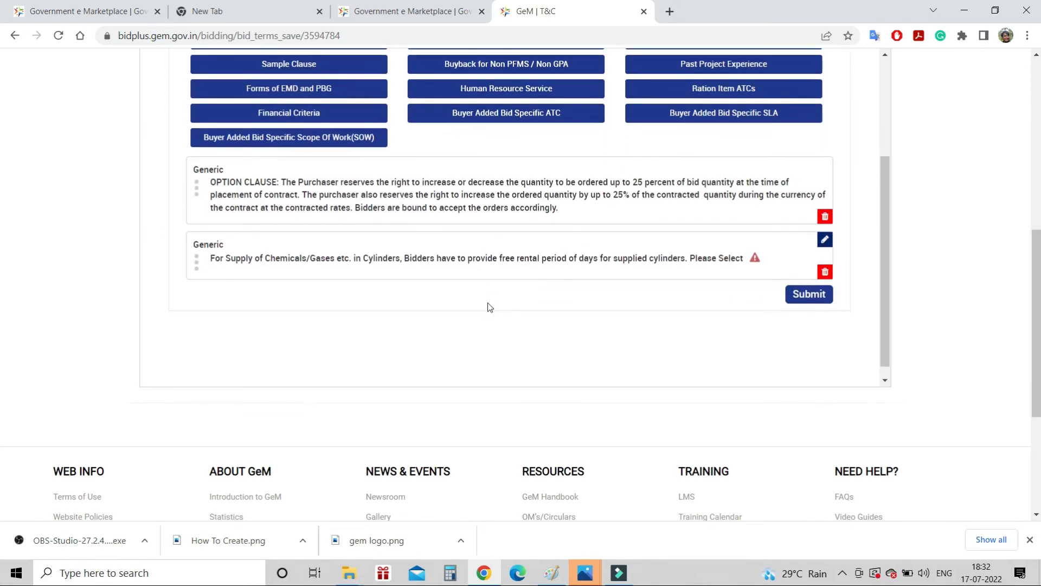
click(308, 89)
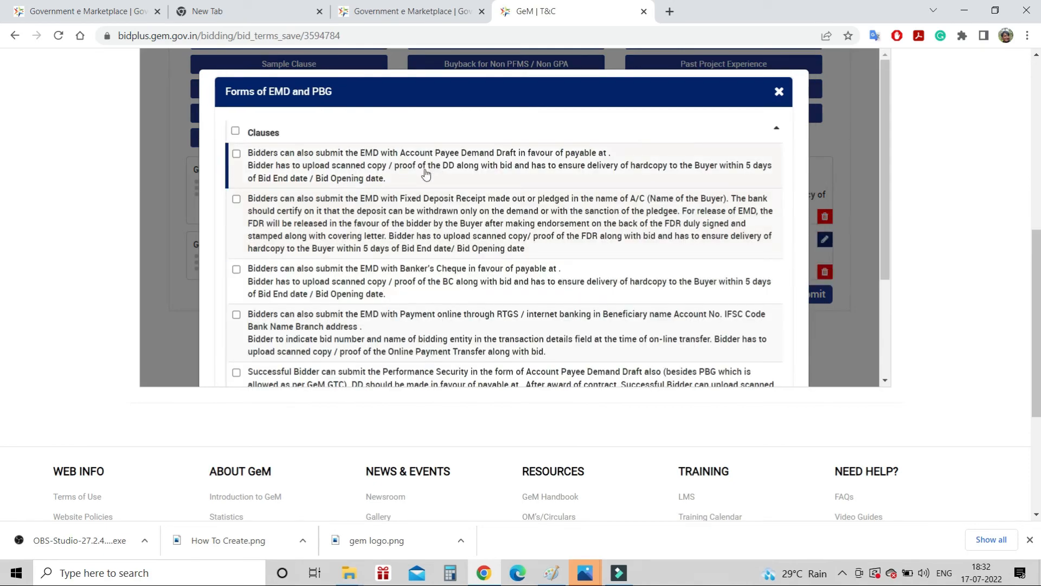
click(473, 333)
scroll(507, 271, down, 3)
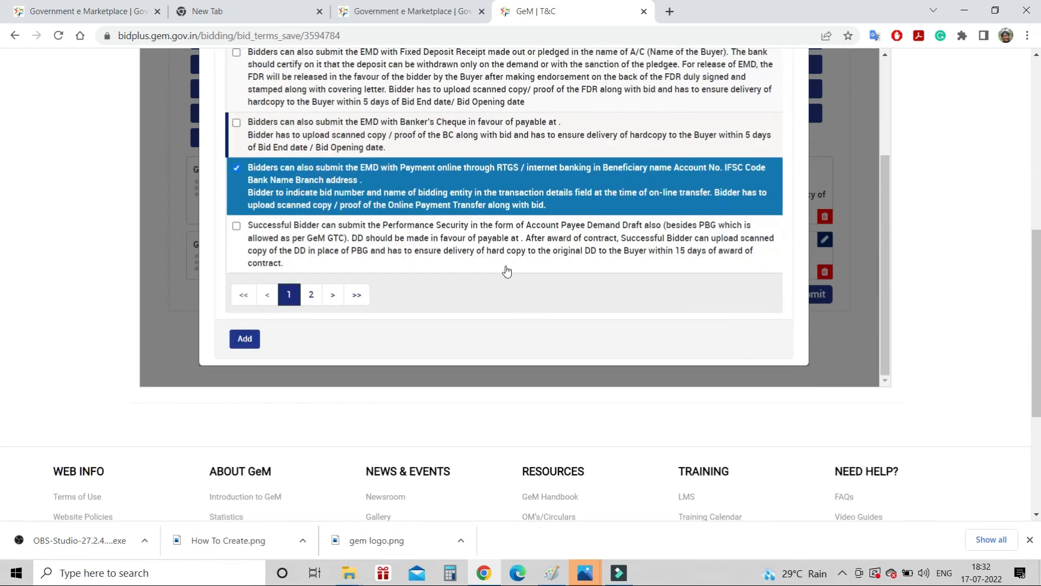
click(244, 338)
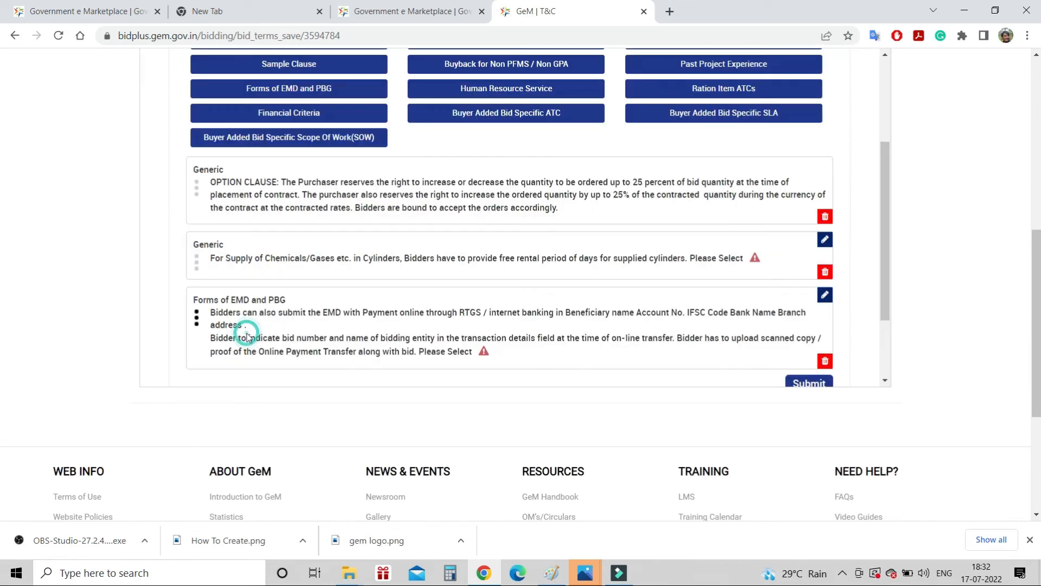
Add the buyer-added text-based ATC clause to the bid terms
click(508, 116)
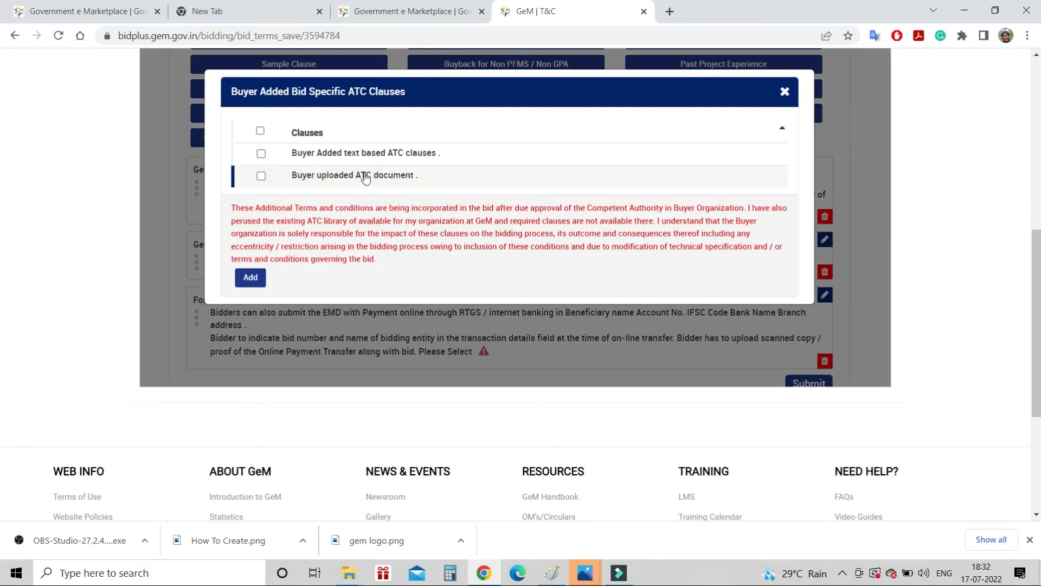
click(364, 152)
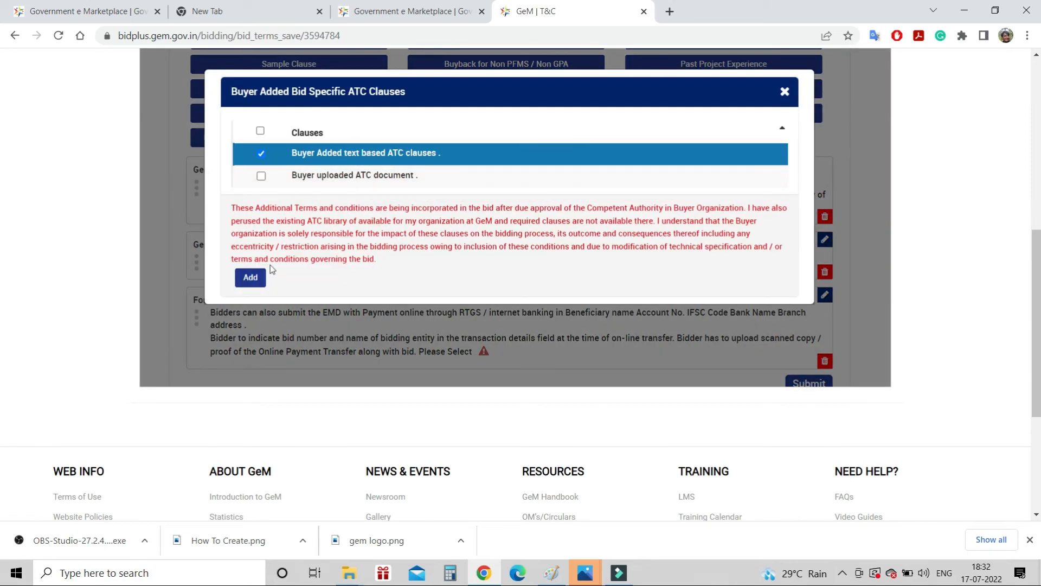
click(252, 277)
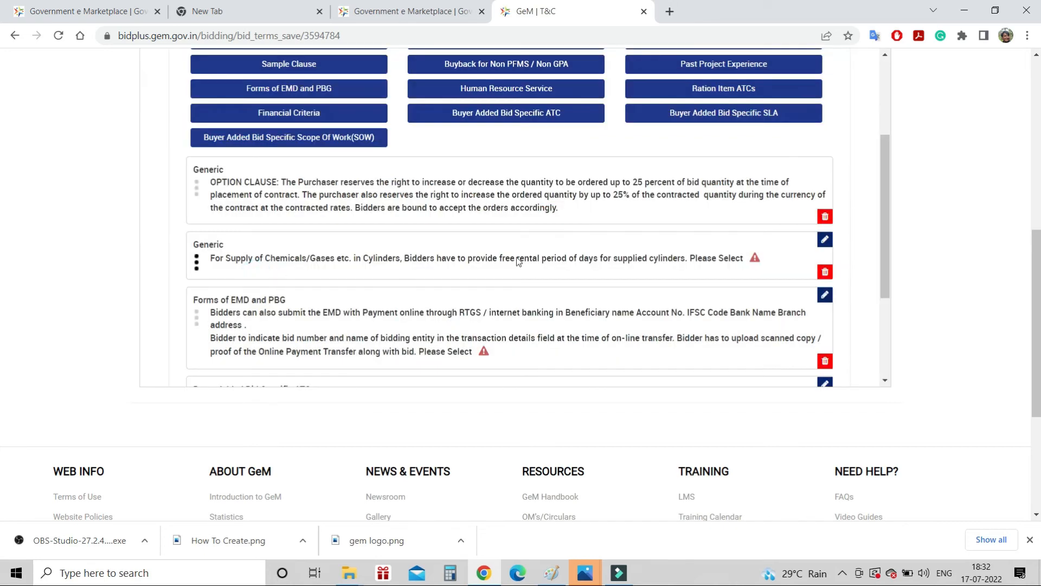
Set the chemicals/gases cylinder clause's free rental period to 20 days and update it
scroll(518, 262, down, 1)
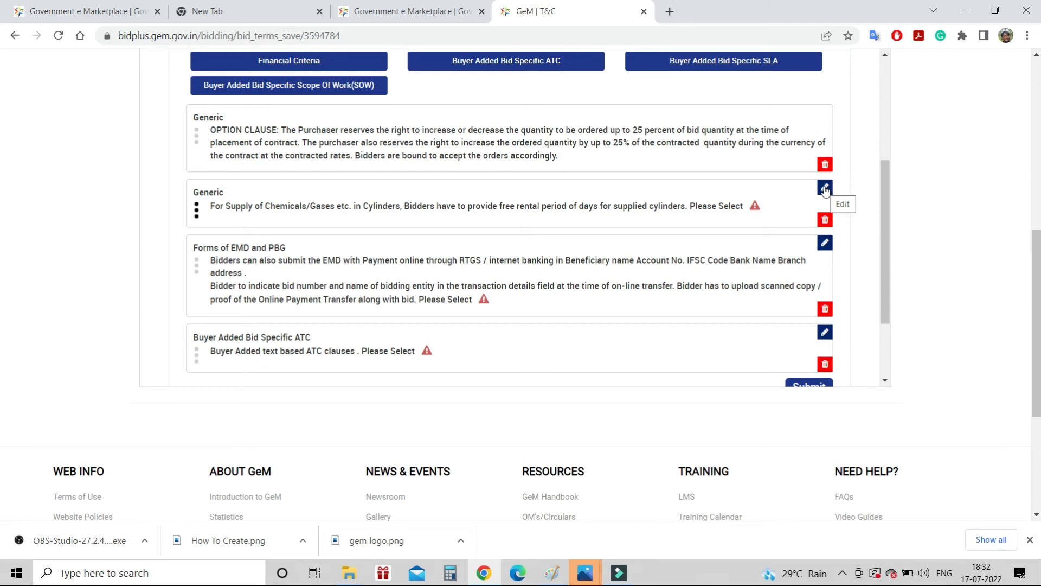
click(825, 188)
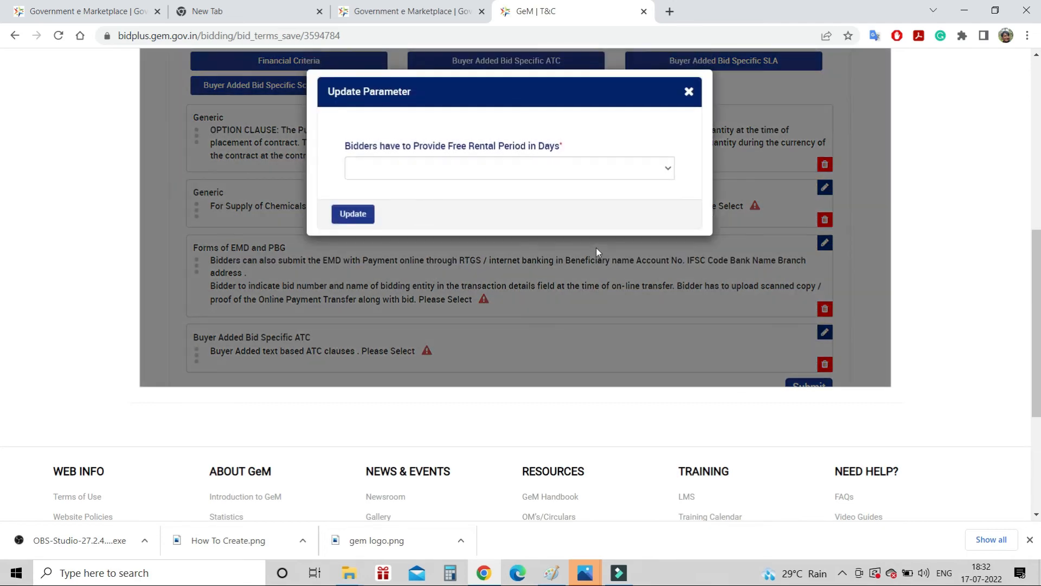
click(442, 174)
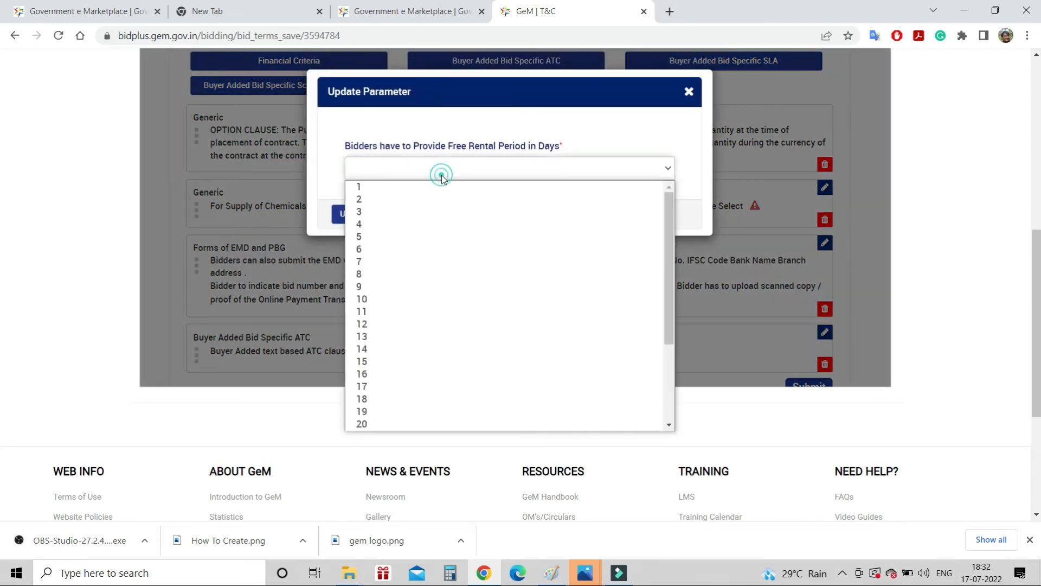
click(356, 423)
click(353, 214)
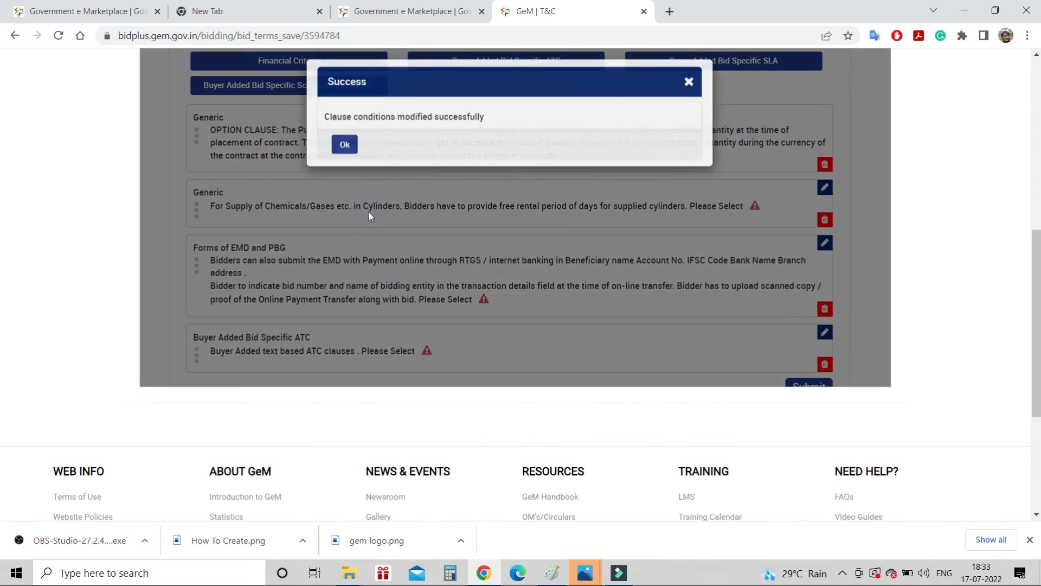
click(336, 163)
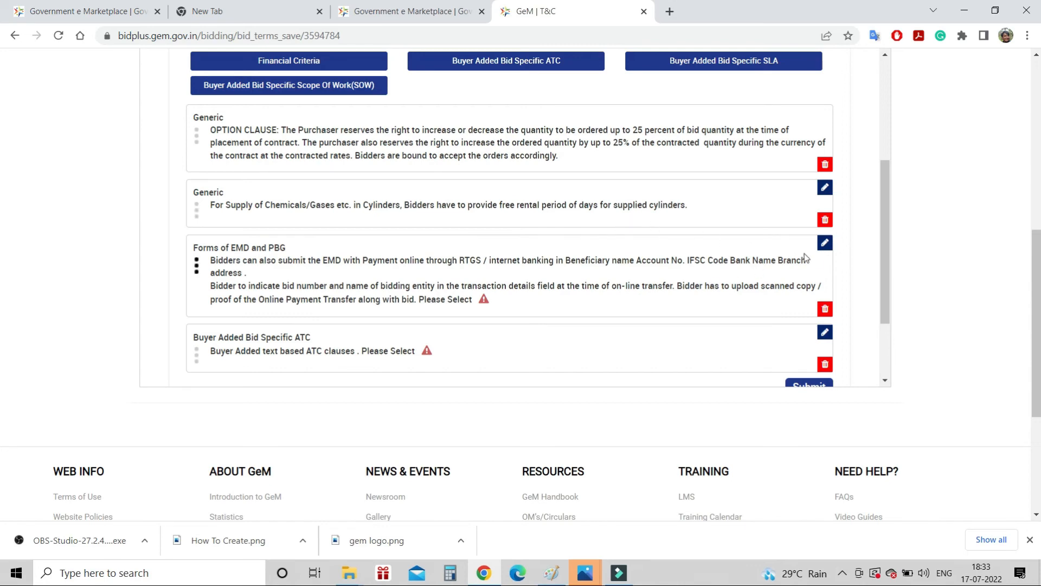
Enter beneficiary name, account number, IFSC code, bank name and branch address in the Forms of EMD and PBG clause
click(825, 243)
click(391, 167)
text(njm)
click(361, 219)
text(jjj)
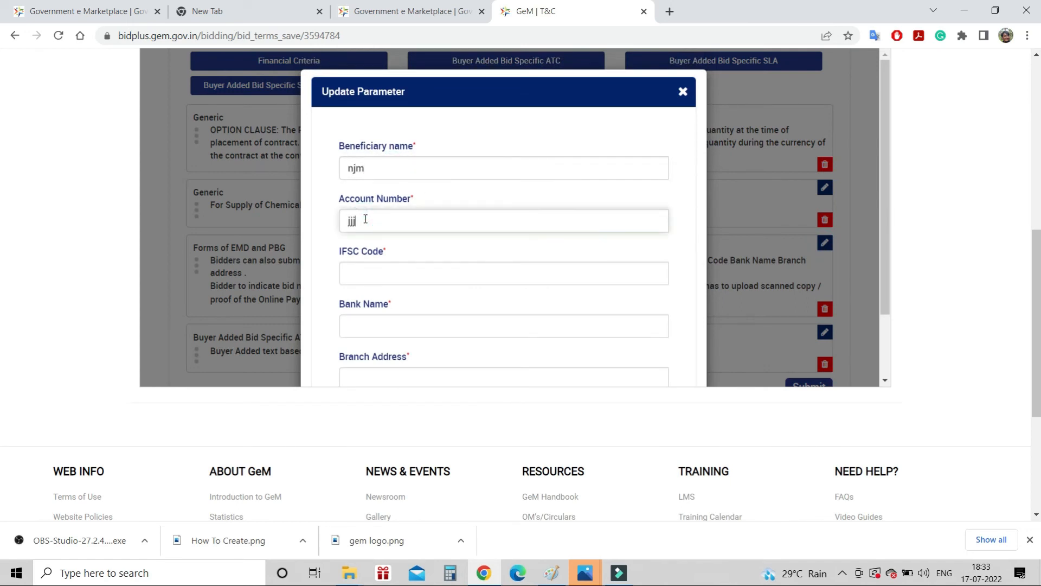
click(361, 268)
text(nk)
scroll(364, 267, down, 1)
scroll(364, 266, down, 1)
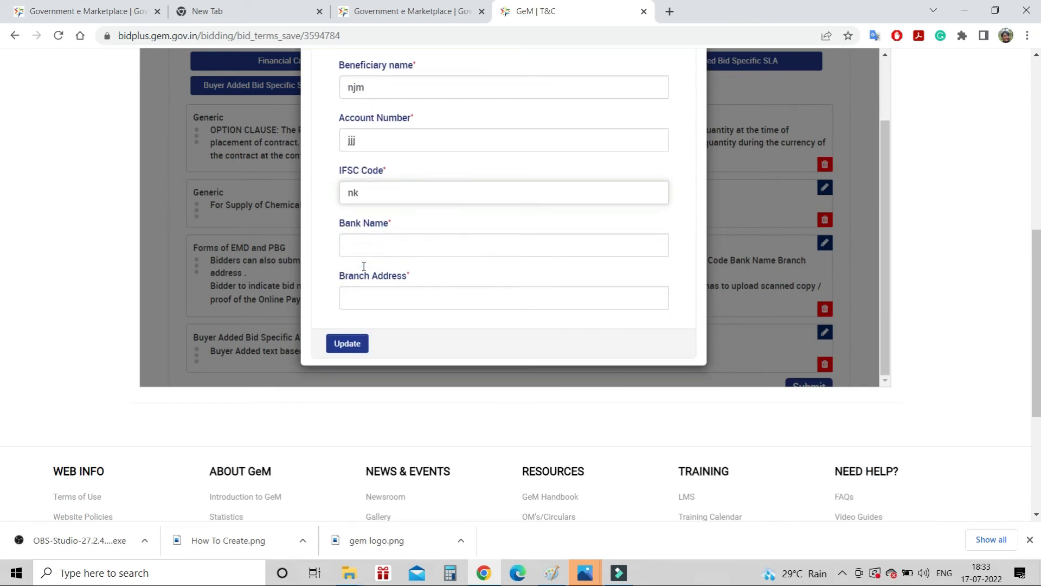
click(376, 239)
text(mm)
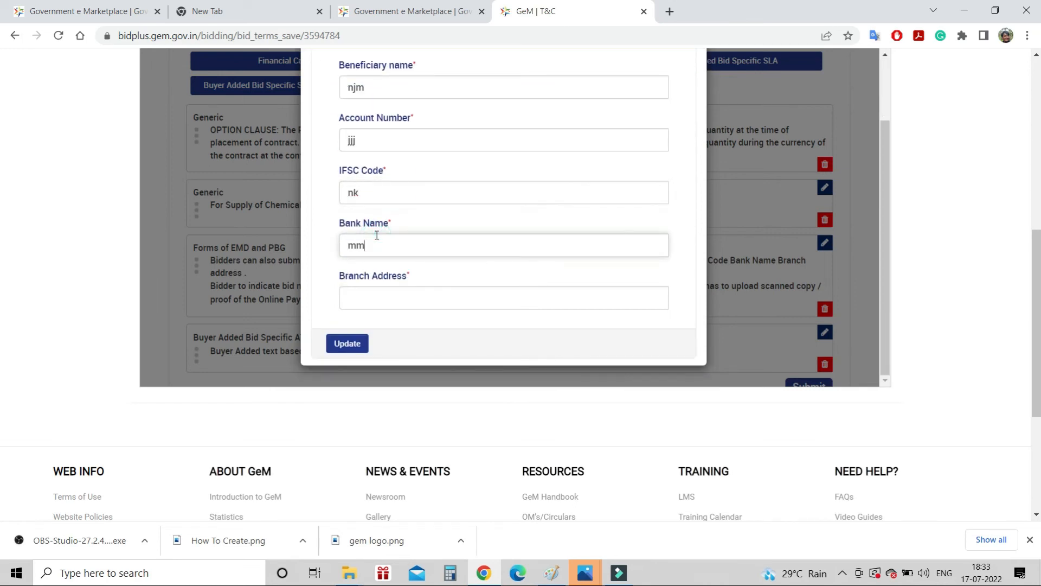
click(386, 299)
text(jk)
Save the EMD bank details, then re-save the 20-day rental period clause
click(347, 343)
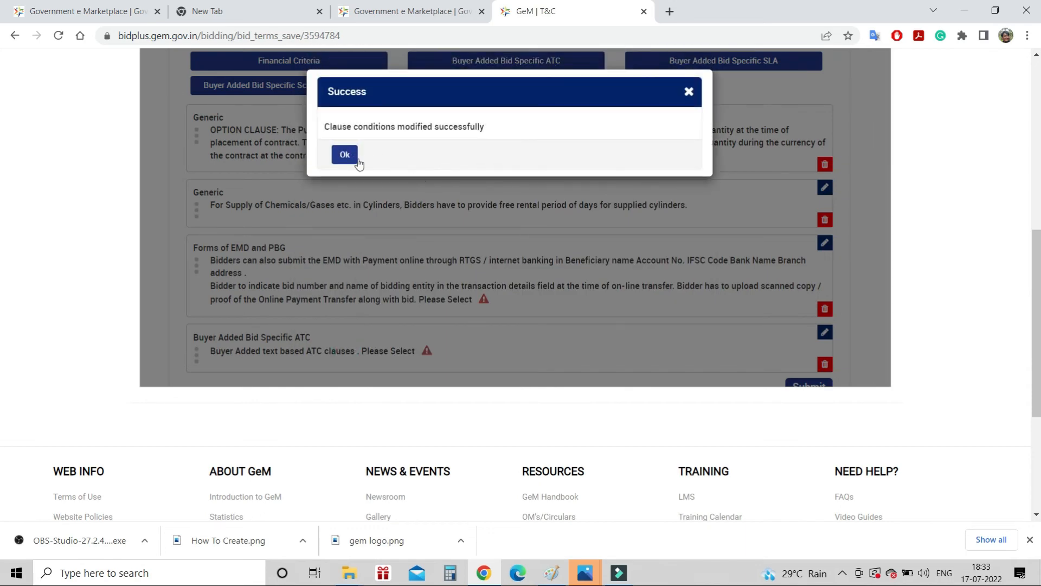
click(344, 155)
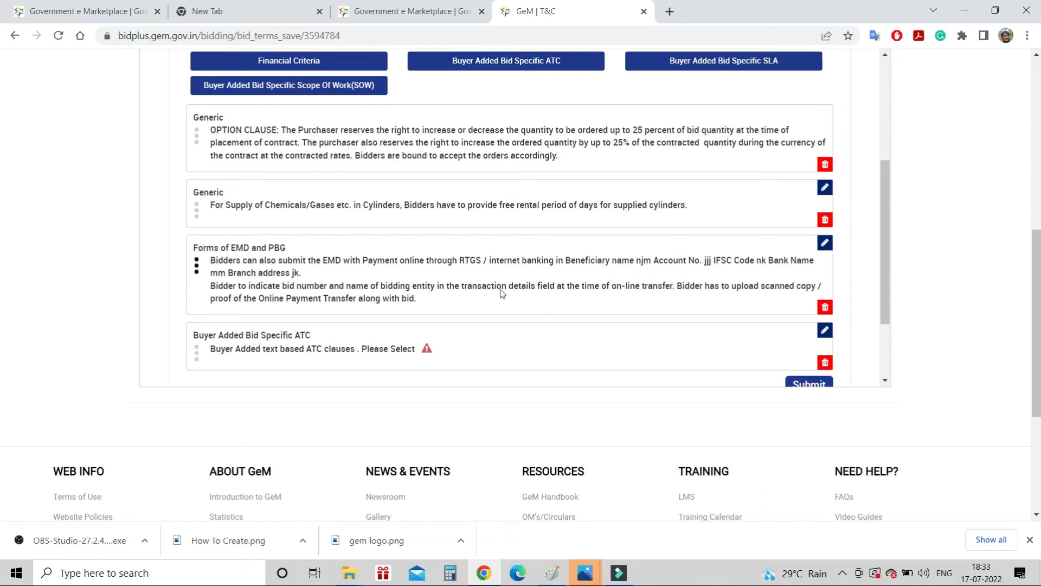
click(822, 191)
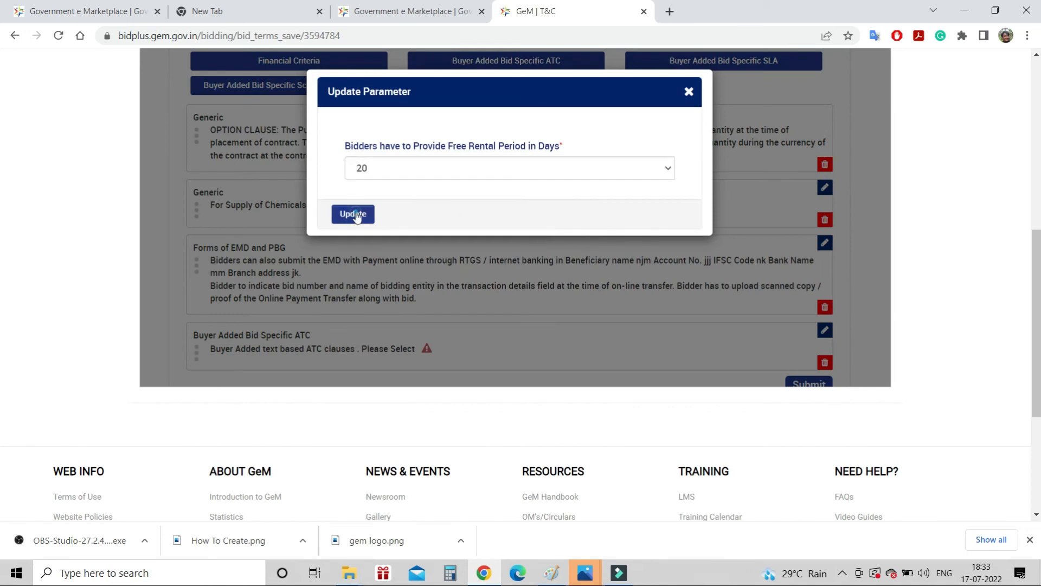
click(355, 214)
Write '1.', '2.', '3.' on separate lines in the Buyer Added Bid Specific ATC clause and save it
click(343, 155)
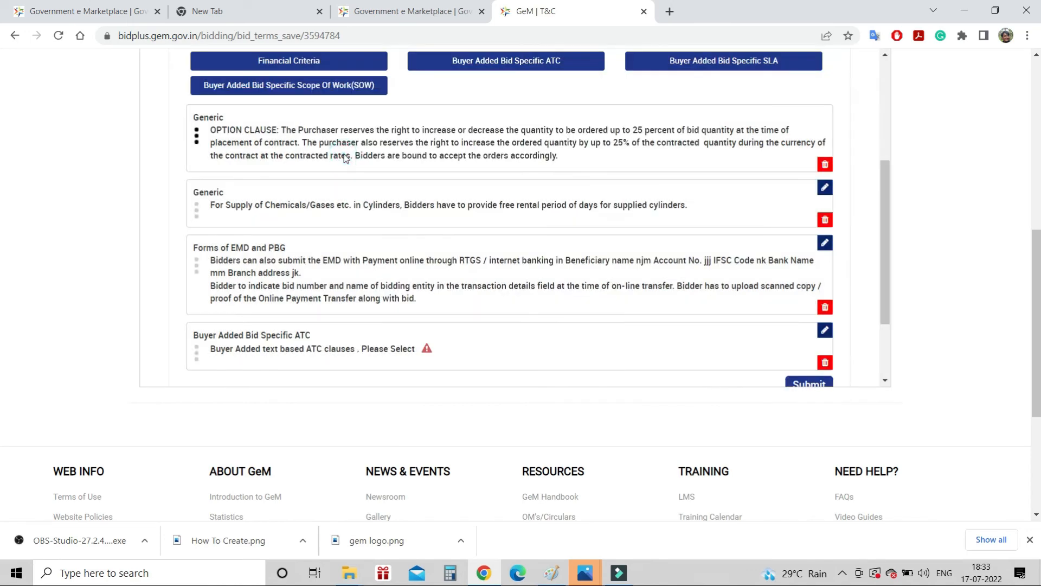
scroll(575, 232, down, 2)
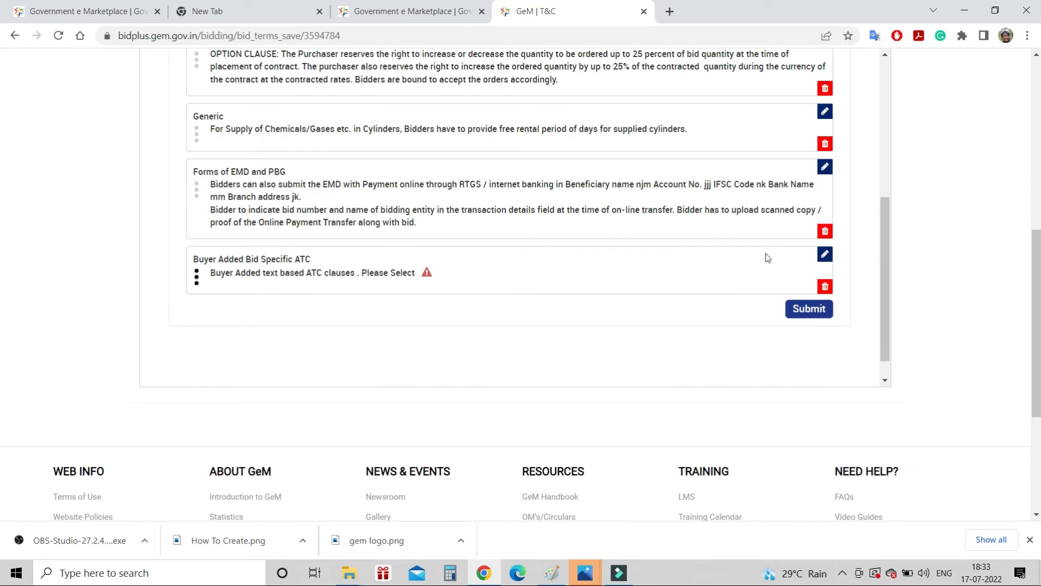
click(825, 255)
text(j hjkj/k)
key(BackSpace)
key(BackSpace)
key(BackSpace)
key(BackSpace)
key(BackSpace)
key(BackSpace)
key(BackSpace)
key(BackSpace)
text(1.)
key(Return)
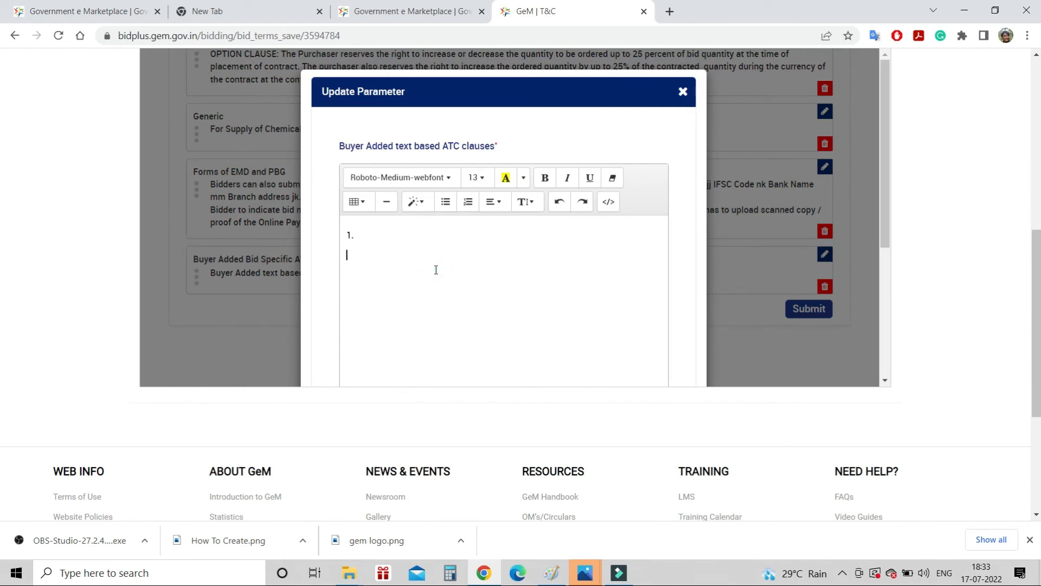
text(2.)
key(Return)
text(3.)
scroll(436, 269, down, 5)
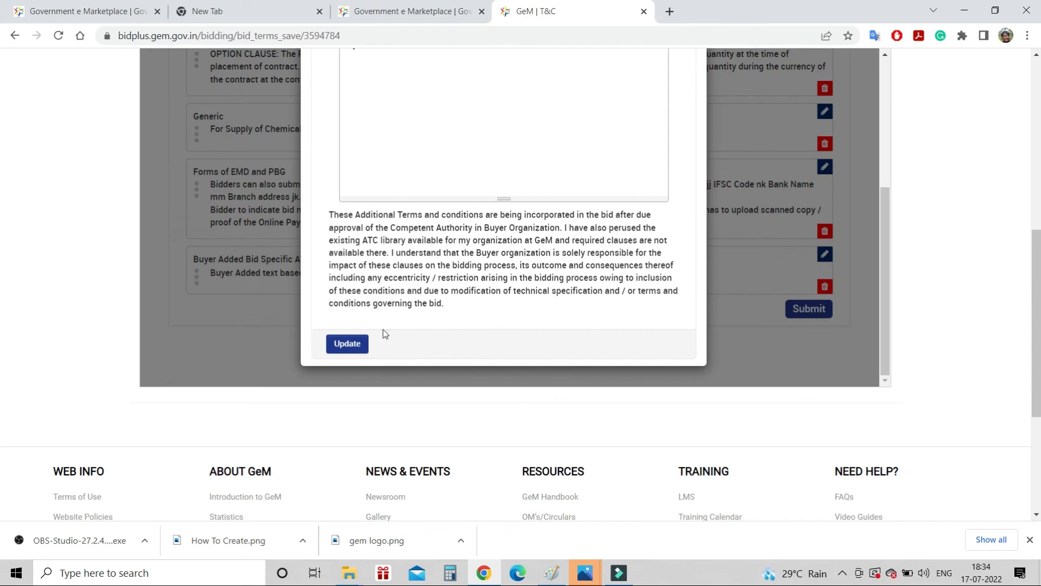
click(347, 343)
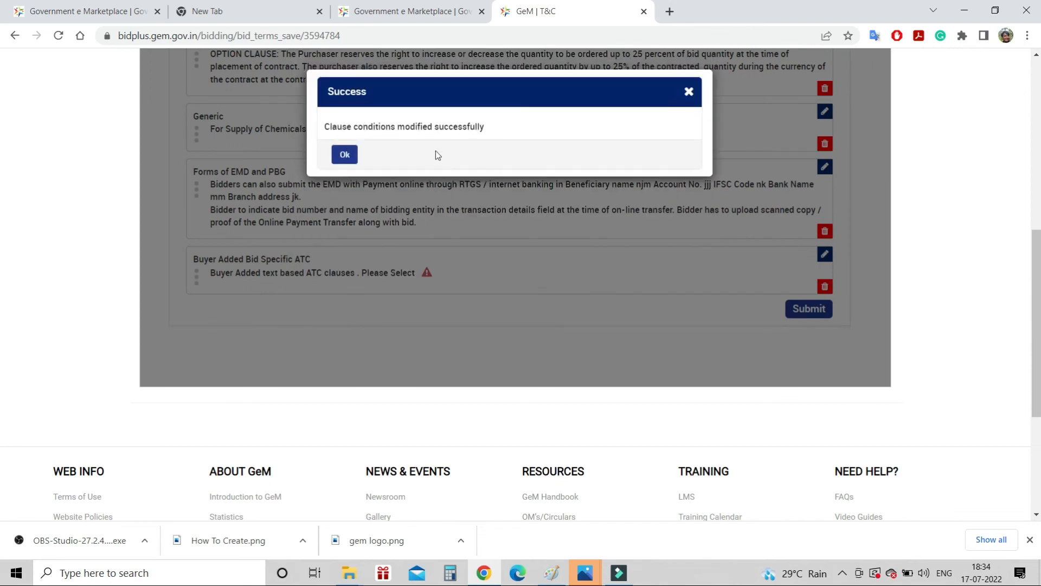
Submit all the bid's terms and conditions and proceed to Bid Finalization
click(345, 154)
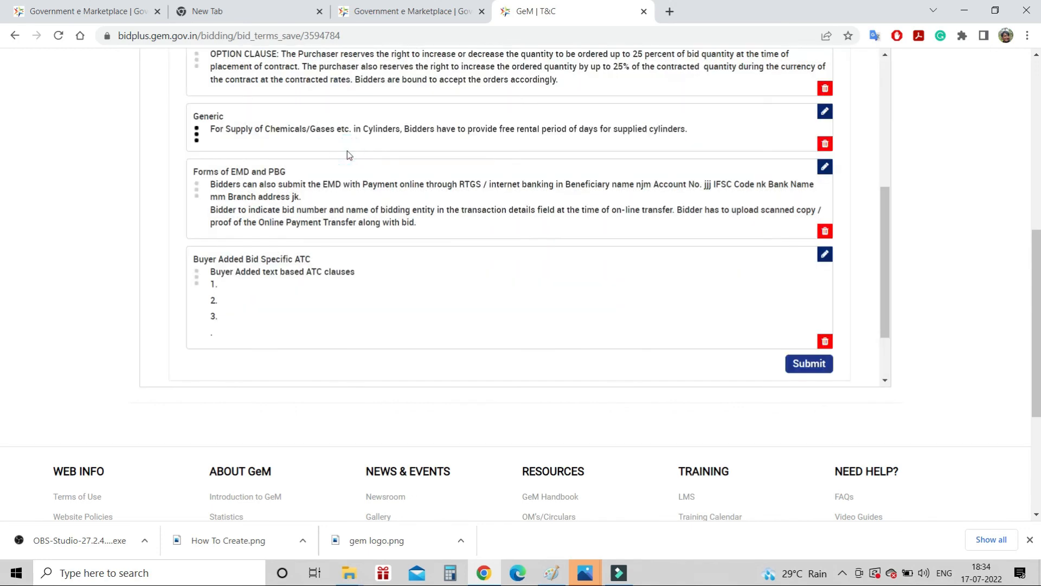
click(812, 364)
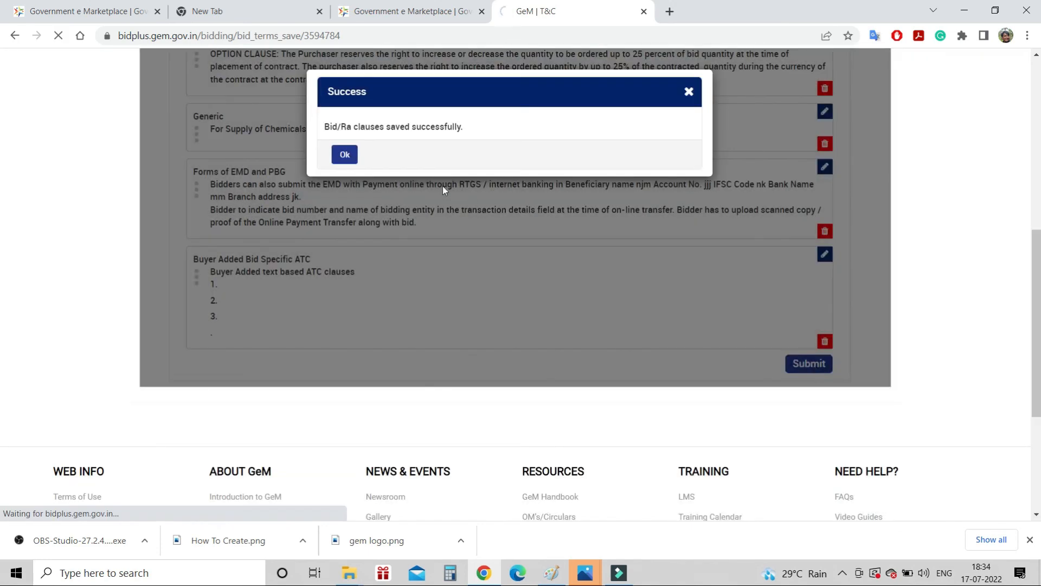
click(345, 155)
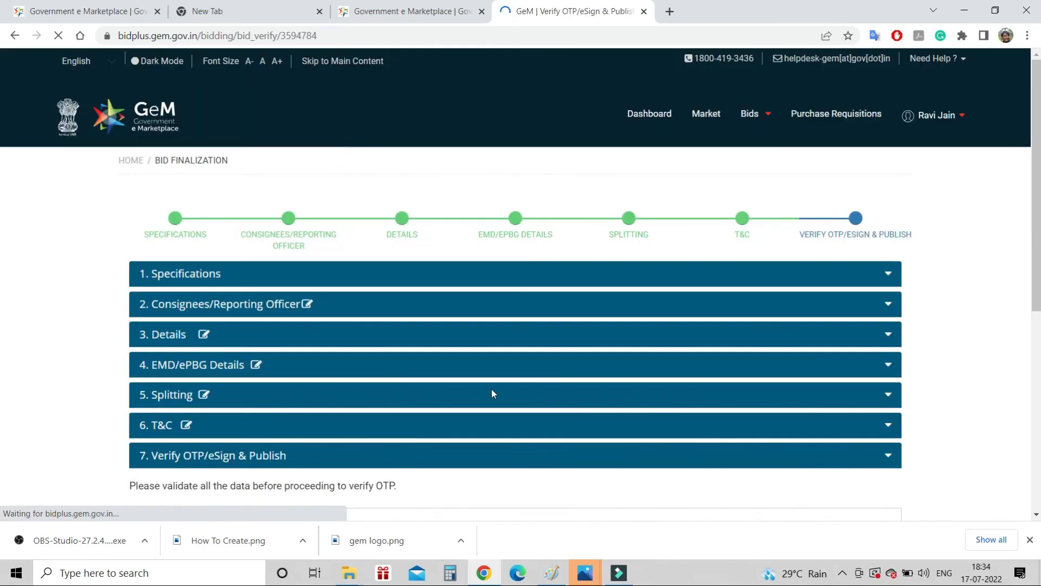
Accept GeM's Terms & Conditions and generate the draft Bid Document PDF
scroll(492, 389, down, 2)
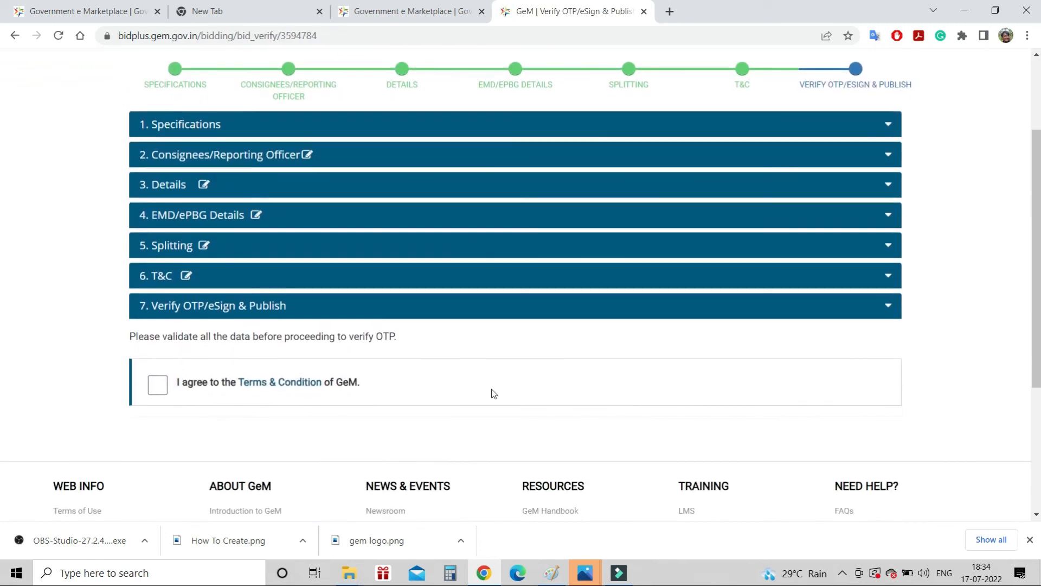
click(158, 384)
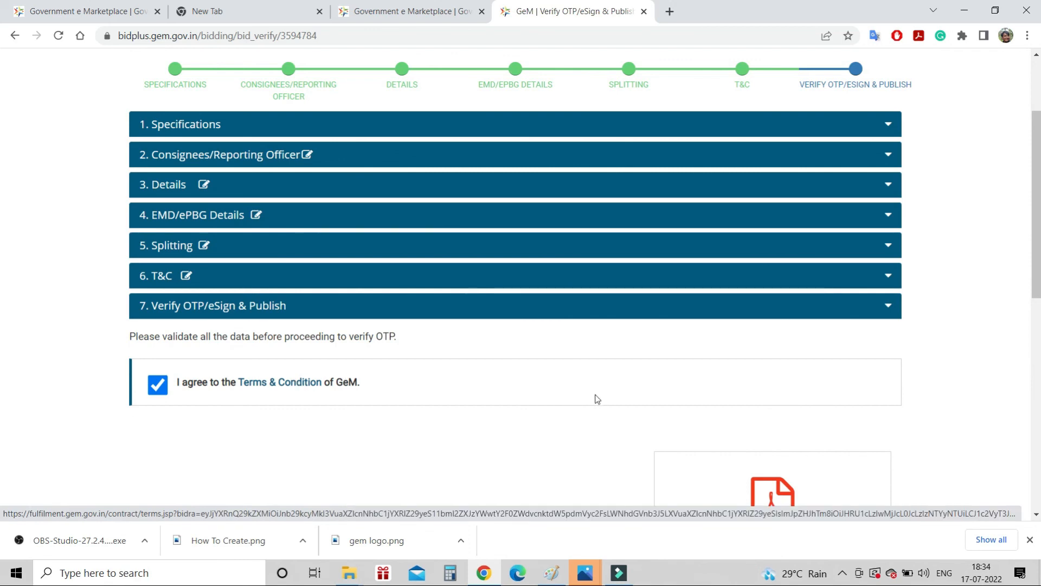
scroll(595, 399, down, 3)
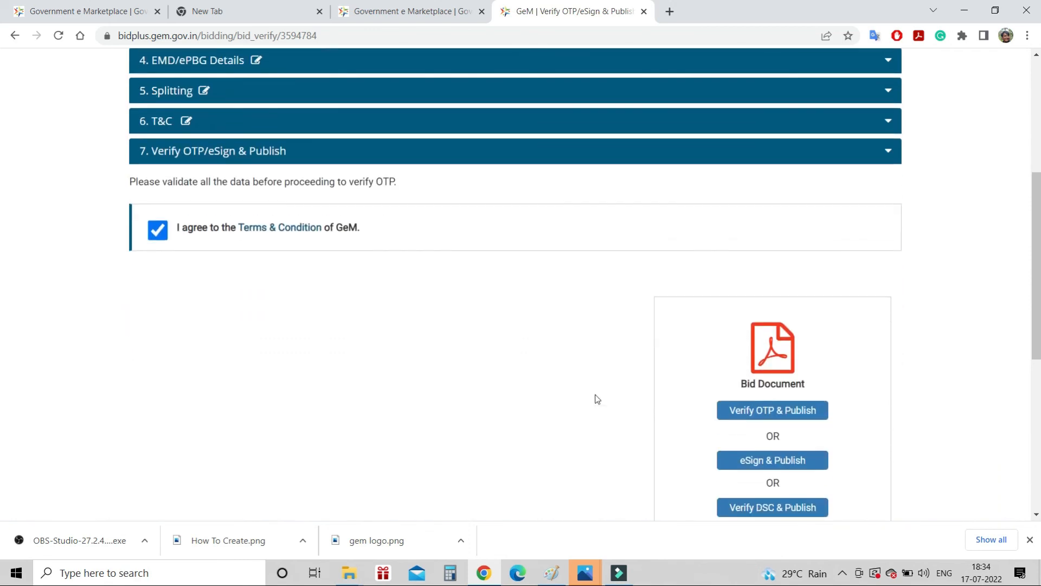
click(783, 332)
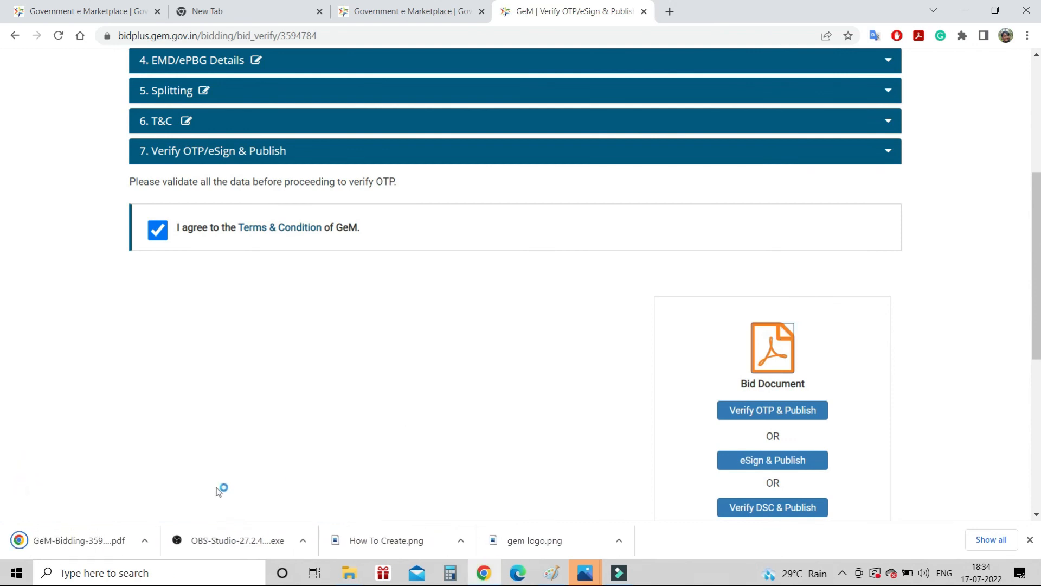
Review pages 1–5 of the GeM-Bidding PDF, then return to the Verify OTP/eSign & Publish page
click(83, 539)
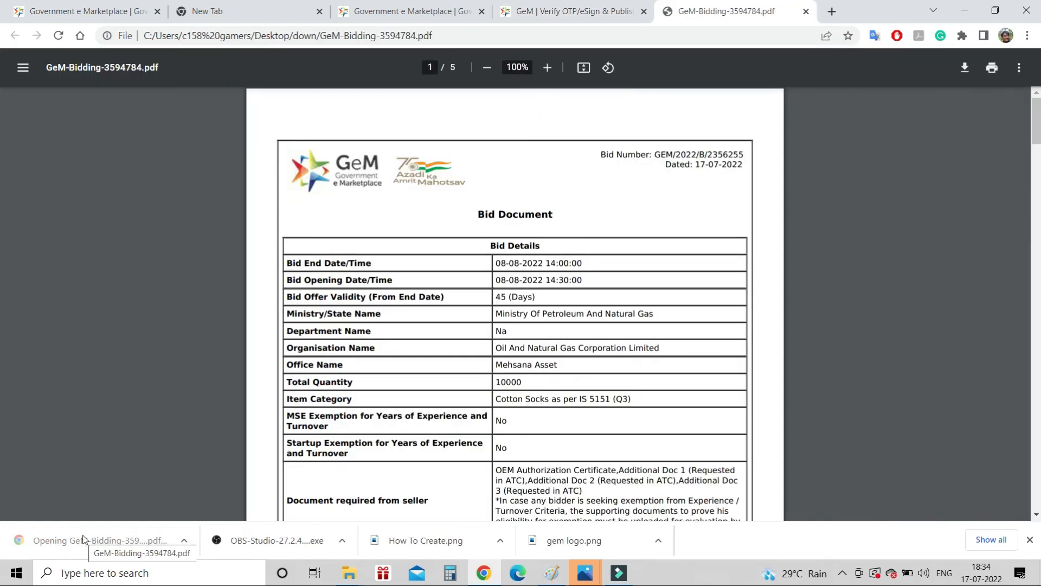
scroll(687, 366, down, 8)
scroll(687, 366, down, 15)
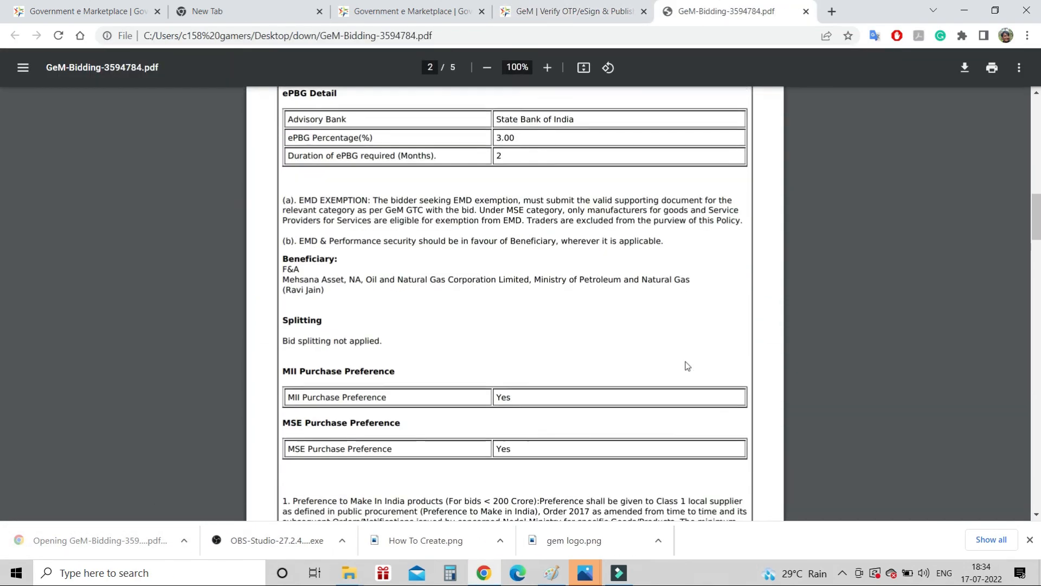
scroll(687, 366, down, 20)
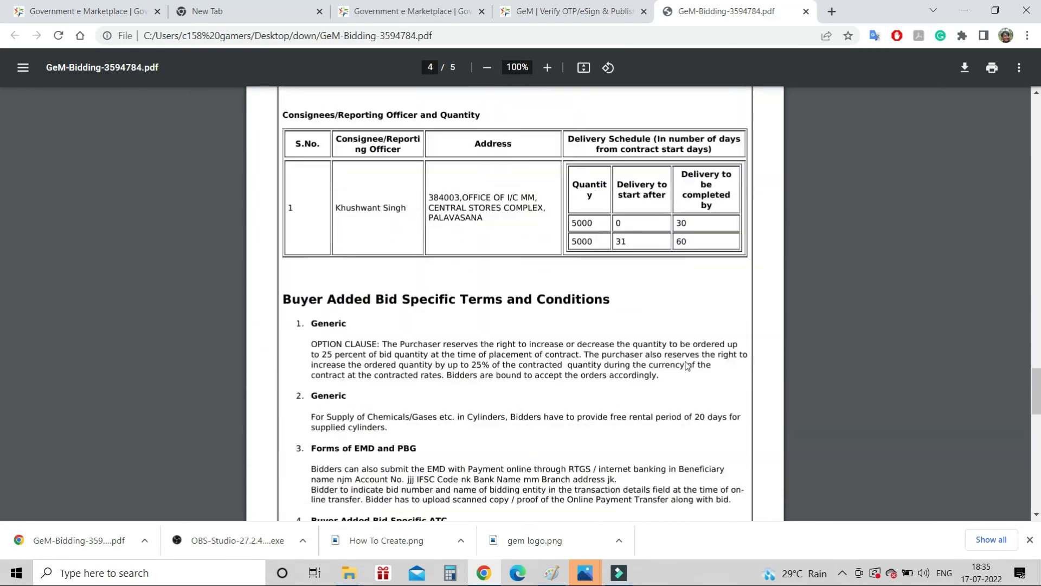
scroll(687, 366, up, 20)
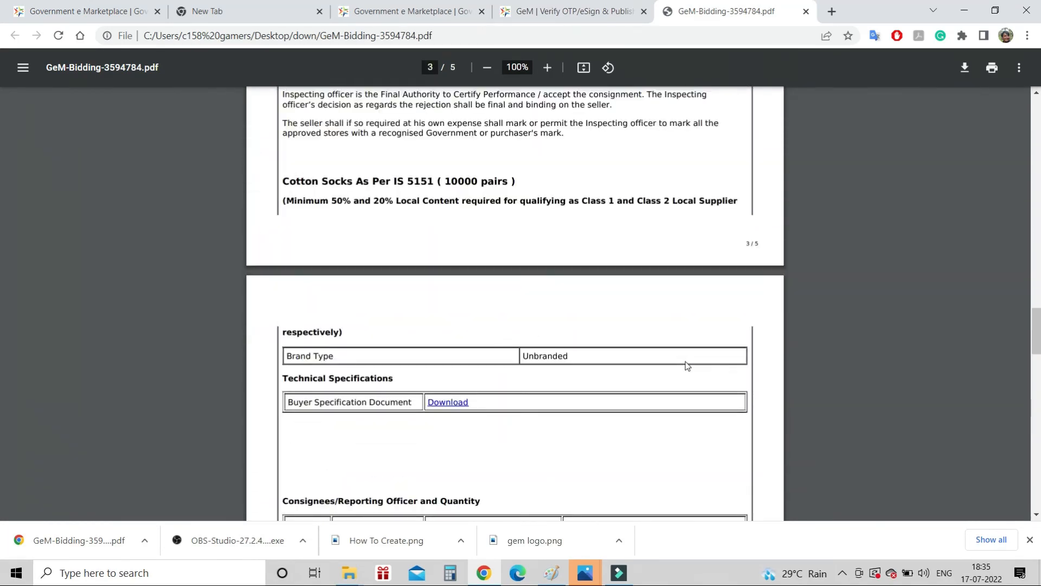
click(577, 3)
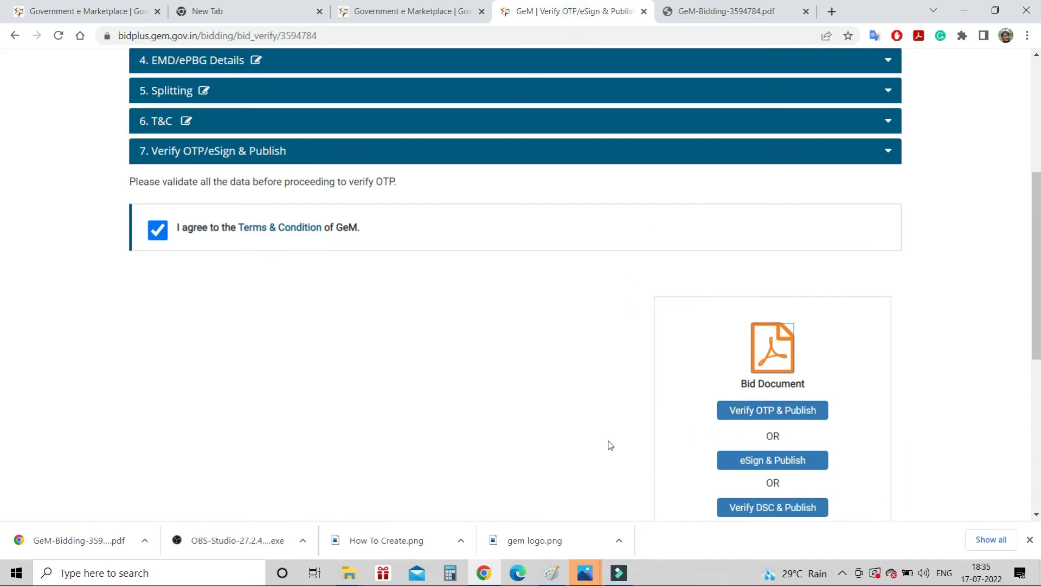
Switch back to the GeM-Bidding-3594784.pdf tab showing the Bid Details on page 1
scroll(611, 445, down, 2)
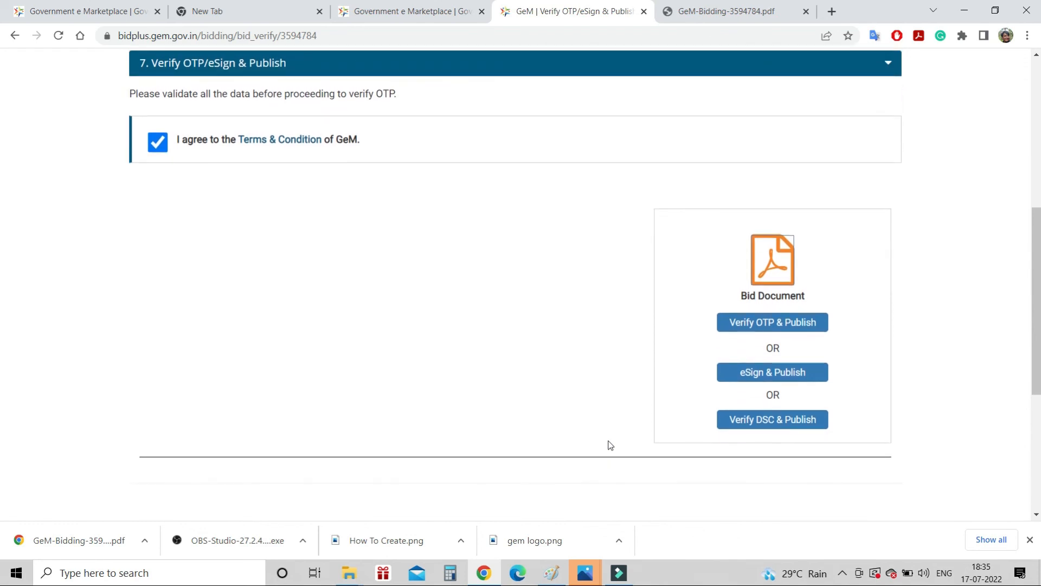
click(706, 7)
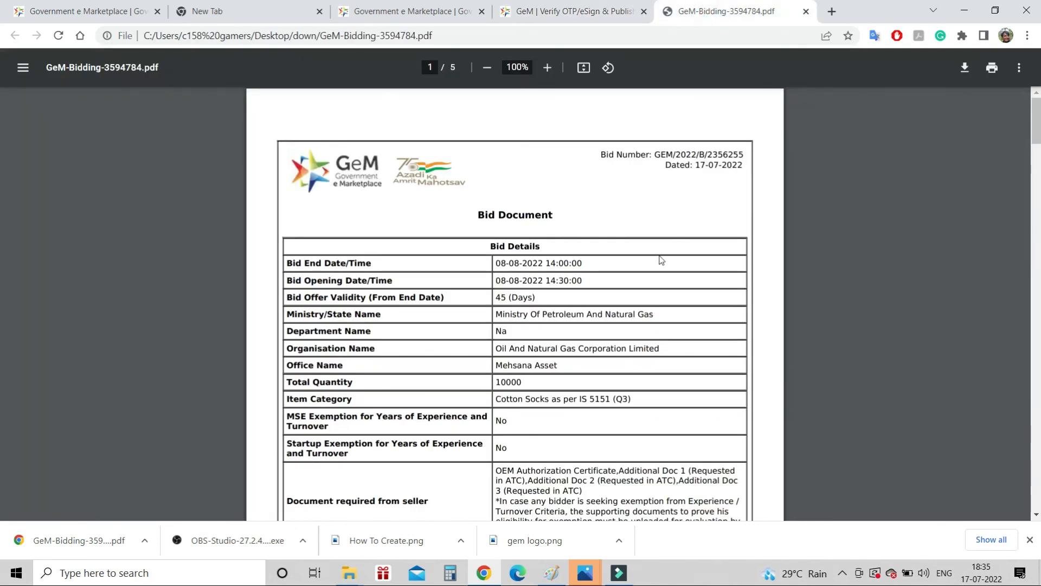
Read all 5 pages of the bid PDF to the closing Thank You, then return to Verify OTP/eSign & Publish
scroll(661, 260, down, 1)
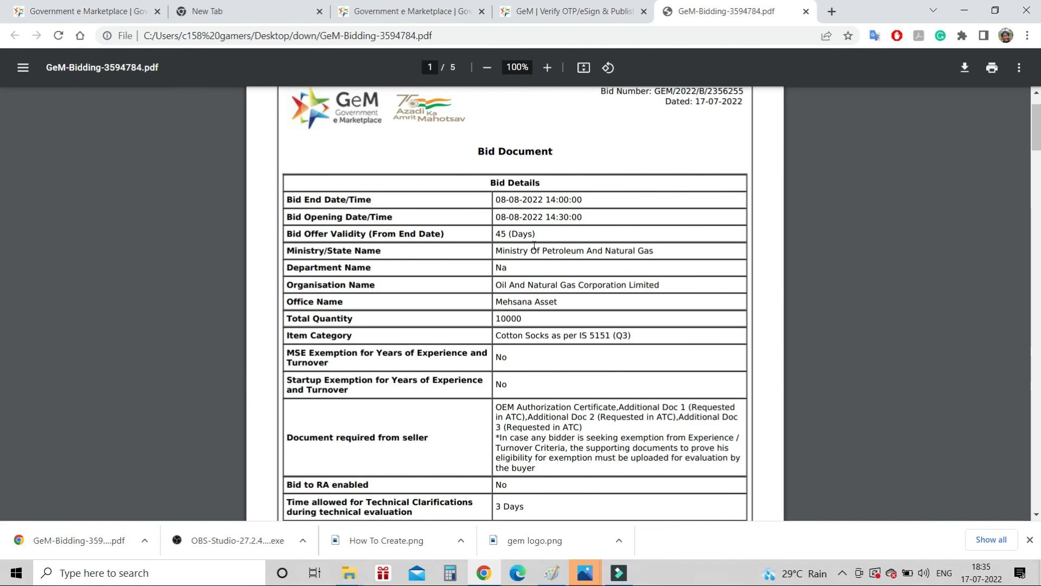
scroll(549, 254, down, 6)
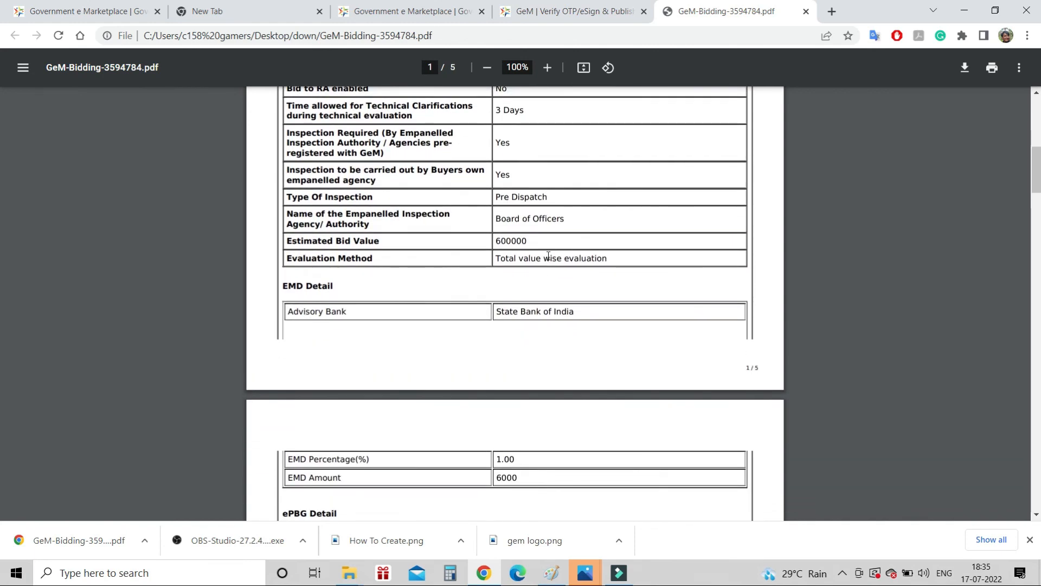
scroll(548, 255, down, 2)
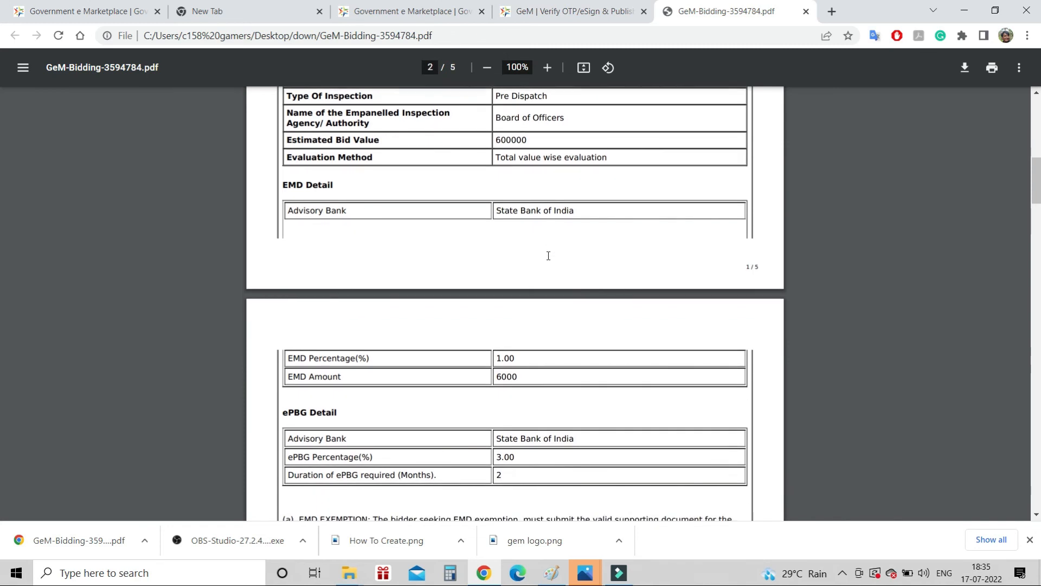
scroll(548, 256, down, 2)
scroll(548, 256, down, 2)
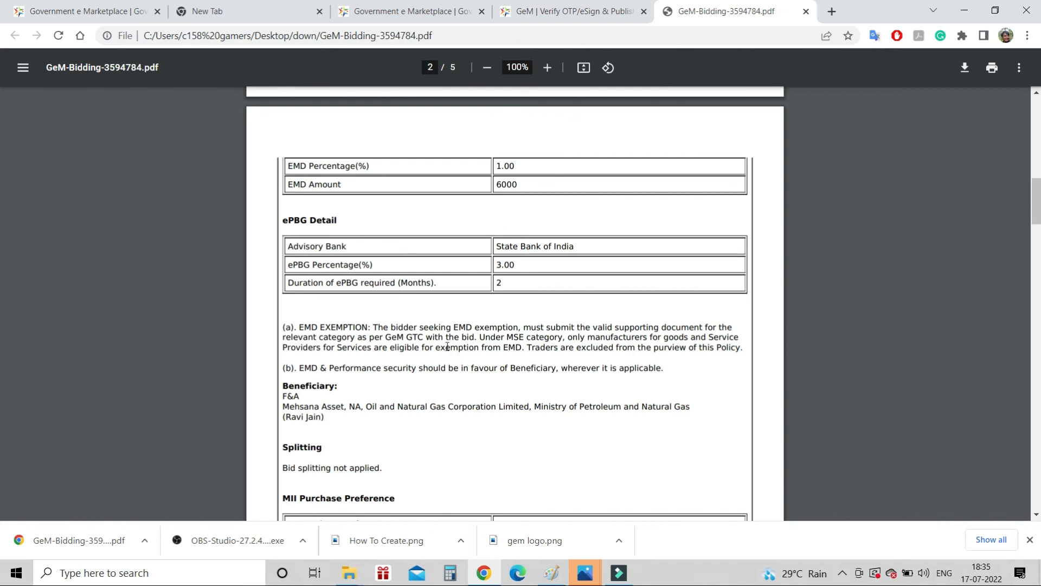
scroll(483, 351, down, 2)
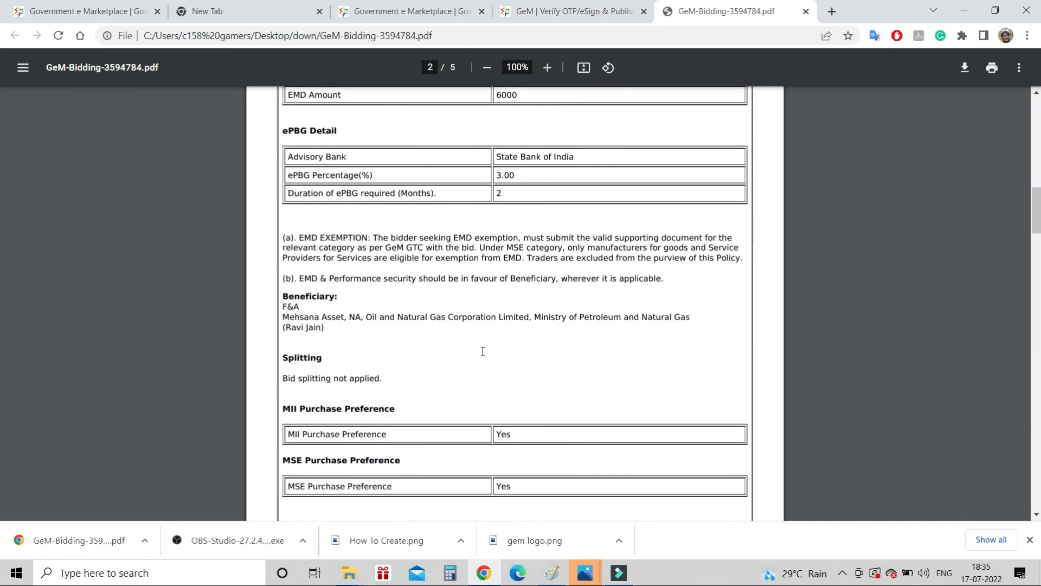
scroll(482, 351, down, 1)
scroll(483, 351, down, 3)
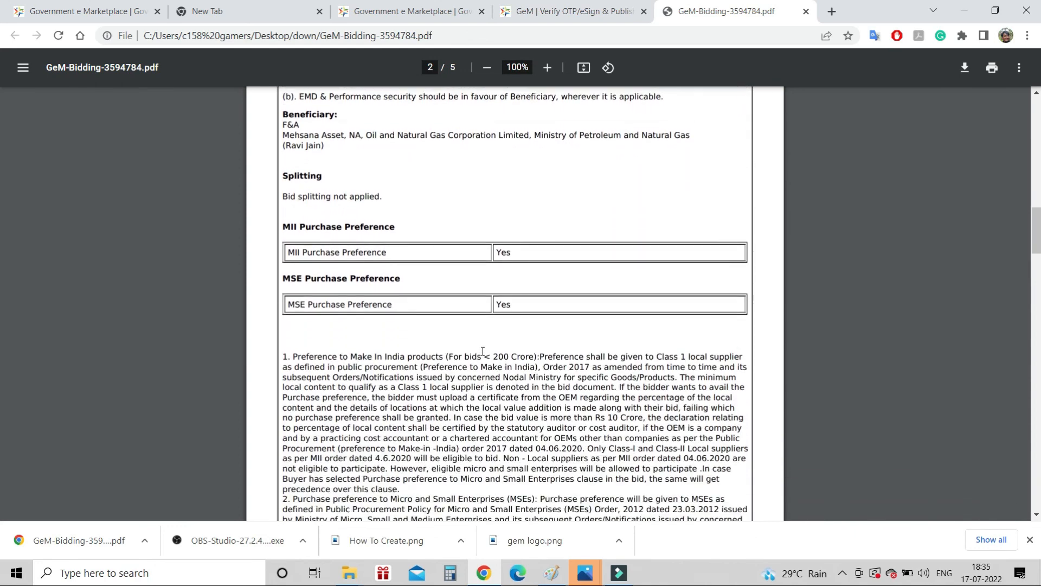
scroll(483, 351, down, 3)
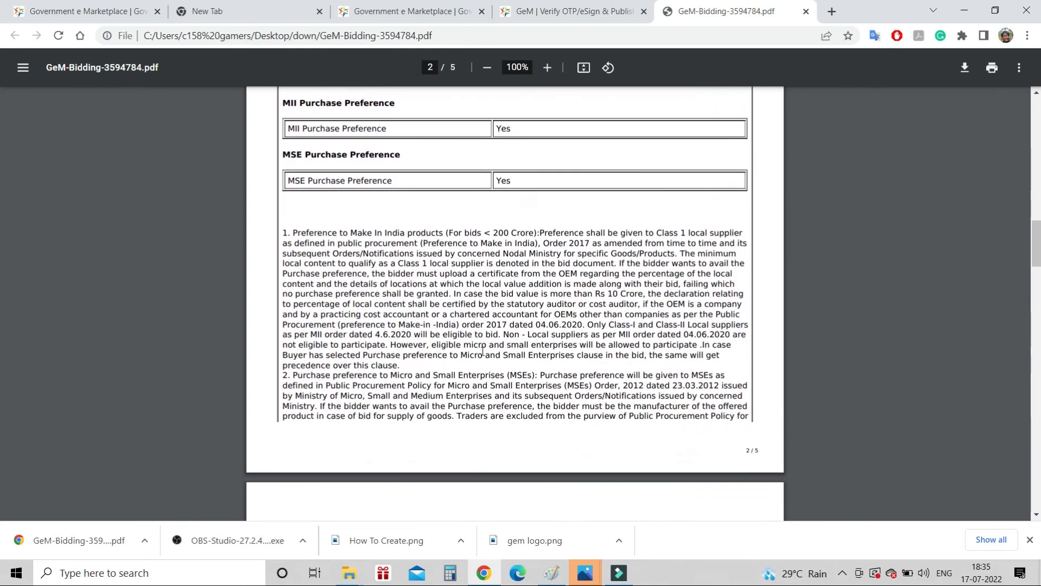
scroll(483, 352, down, 1)
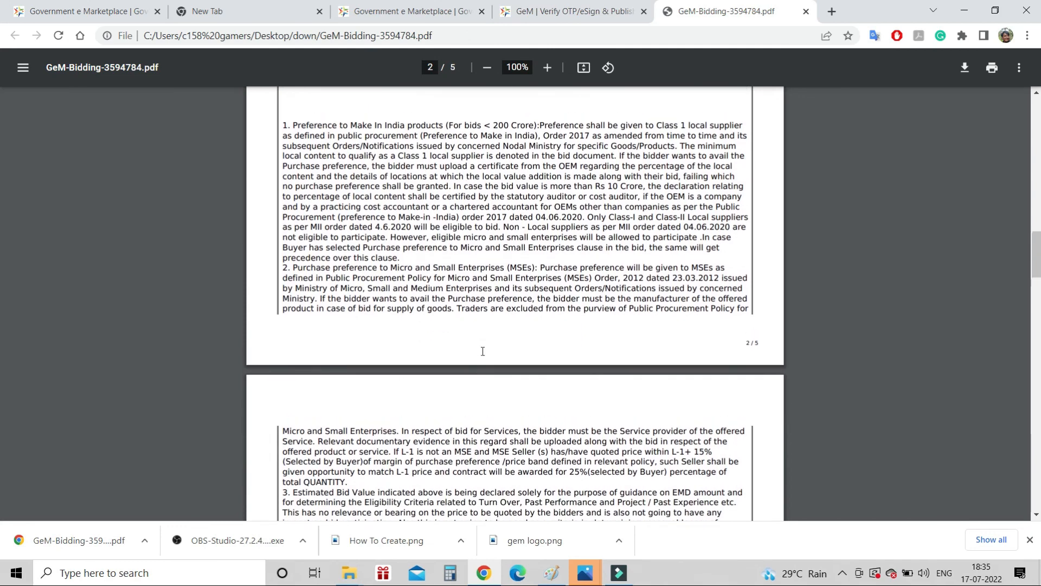
scroll(483, 351, up, 1)
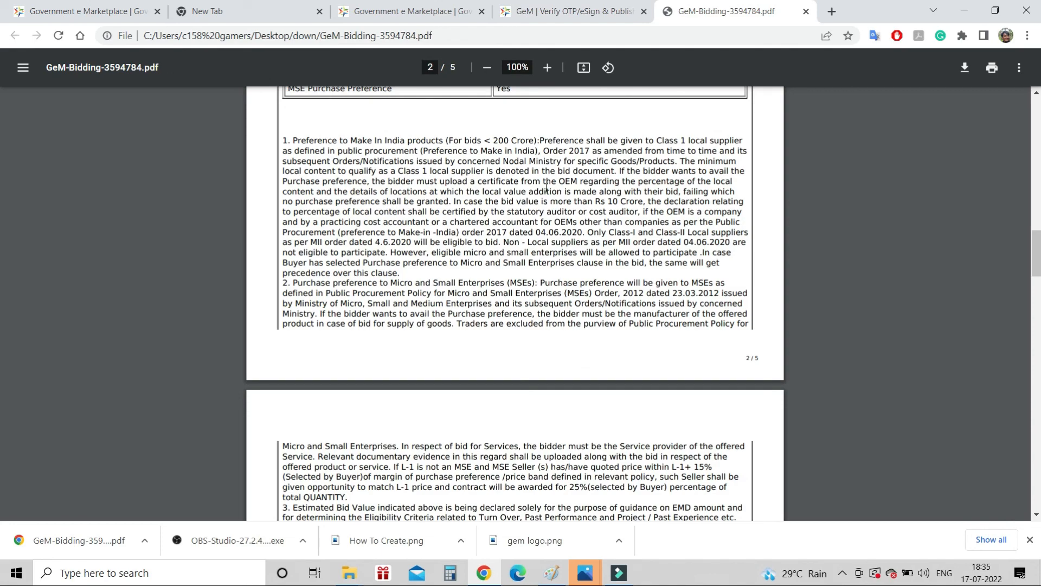
scroll(546, 188, down, 5)
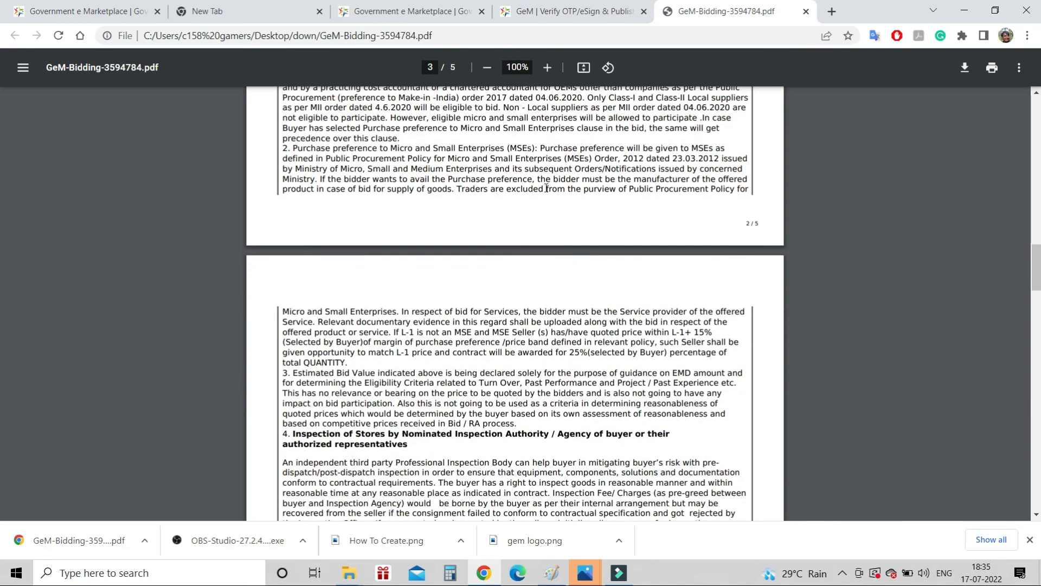
scroll(546, 188, down, 5)
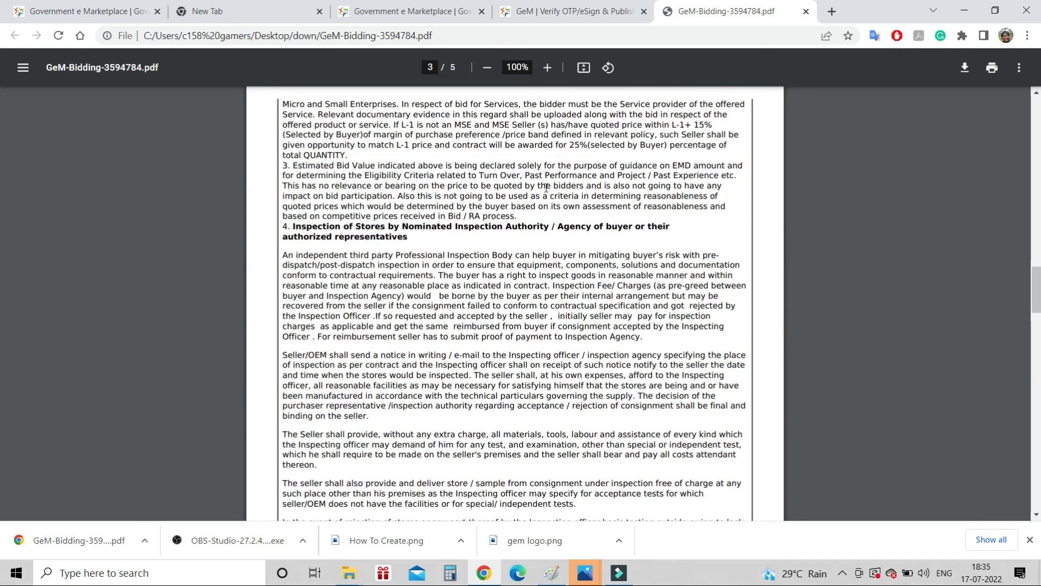
scroll(546, 189, down, 5)
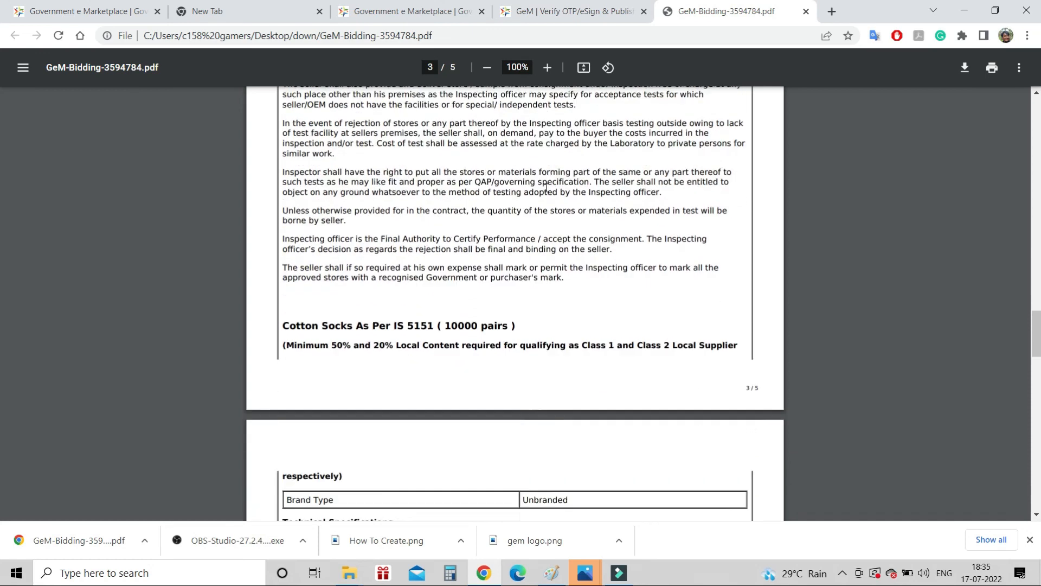
scroll(546, 188, down, 1)
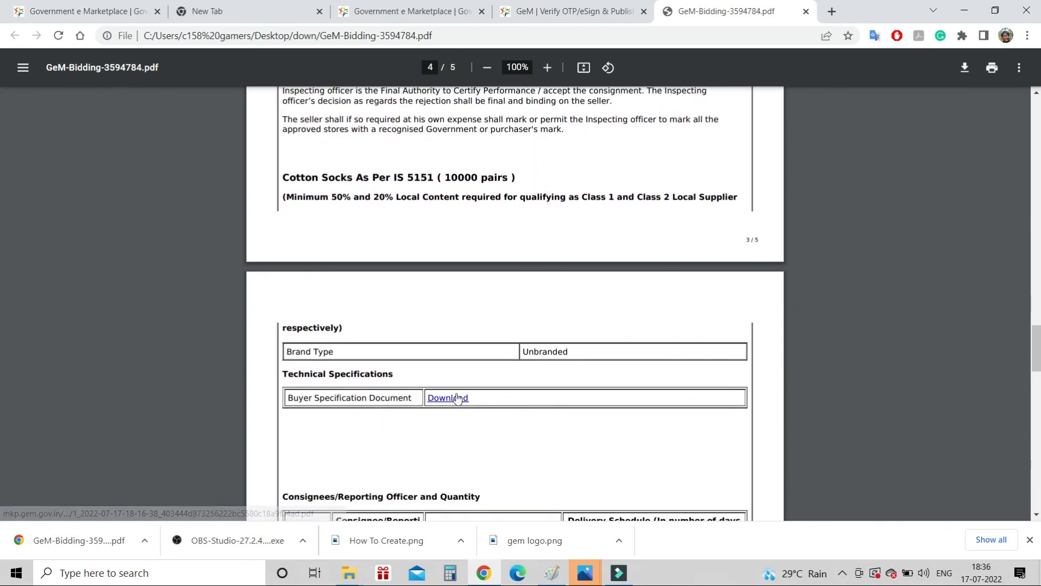
scroll(606, 306, down, 7)
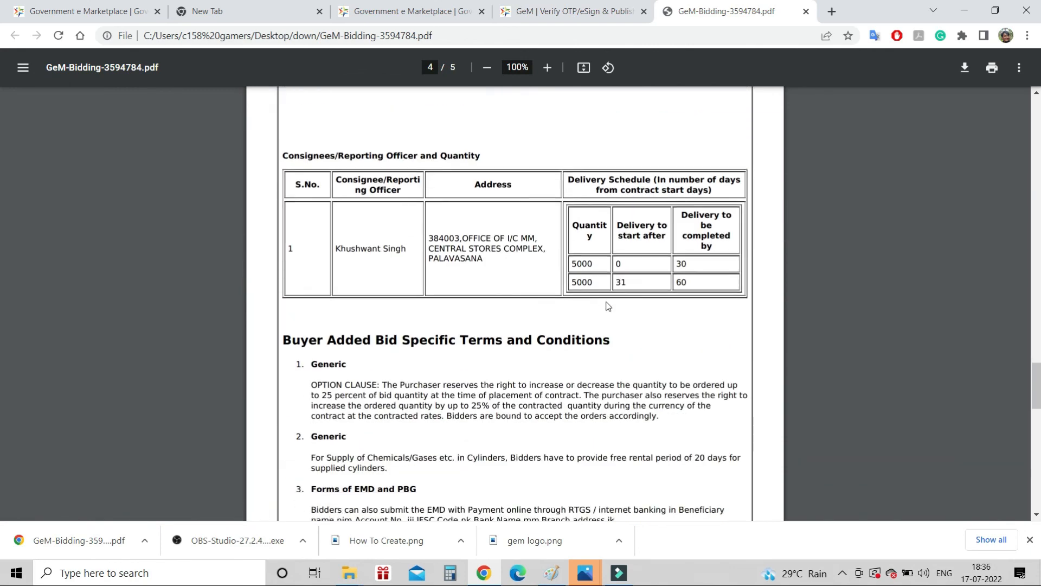
scroll(608, 307, down, 1)
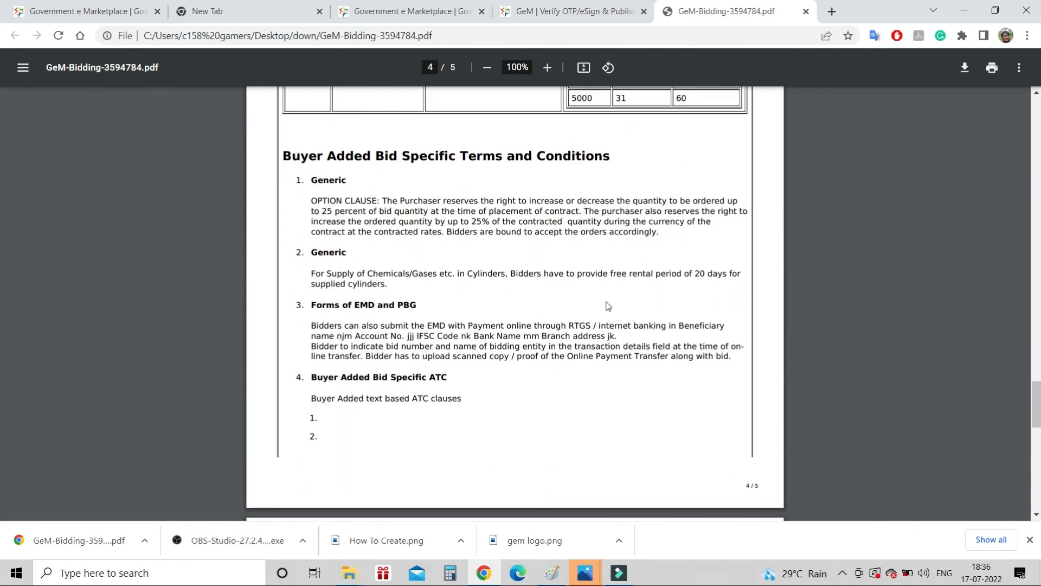
scroll(607, 306, down, 4)
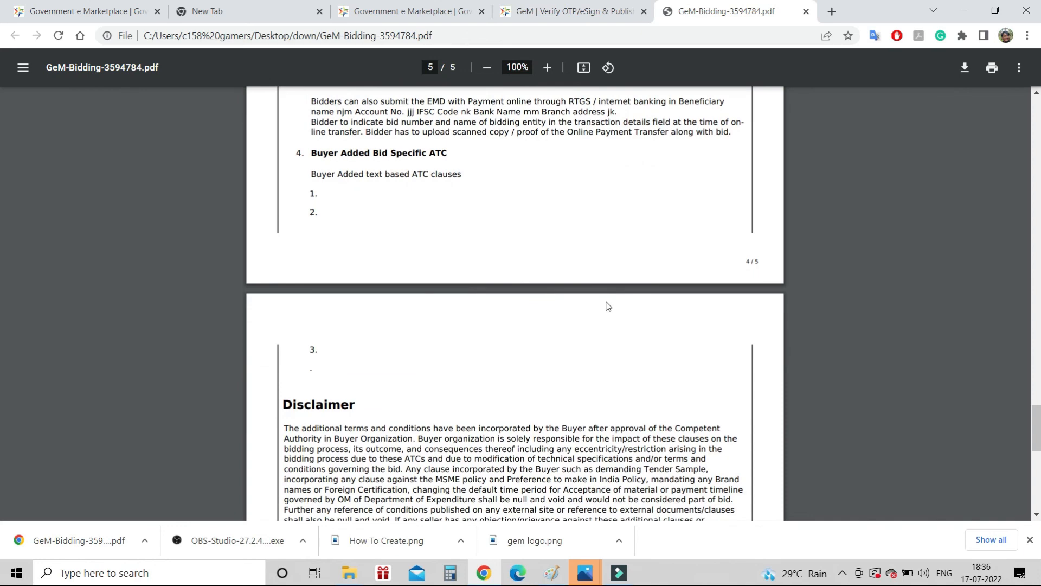
scroll(607, 306, down, 10)
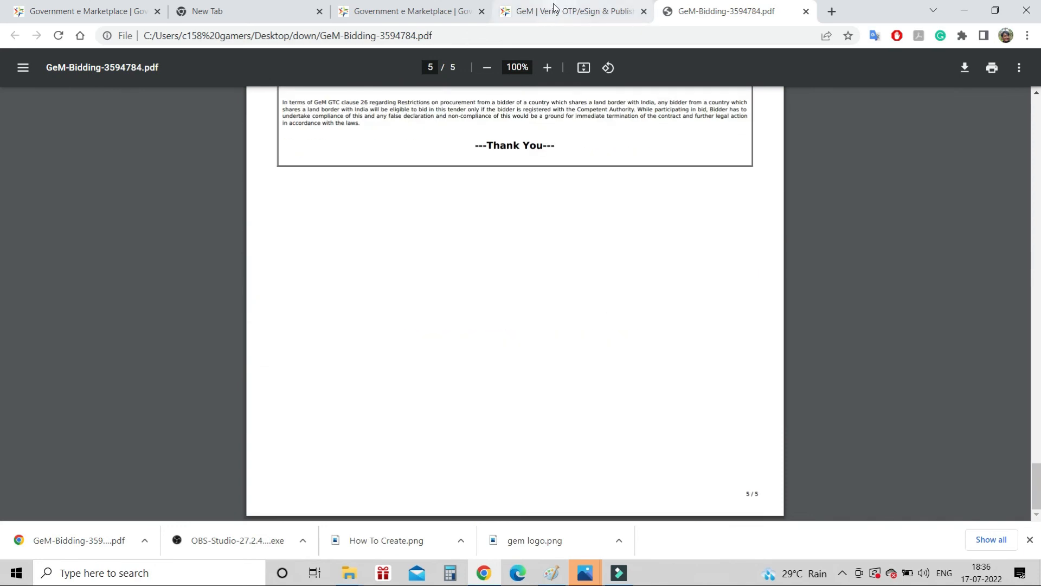
click(415, 7)
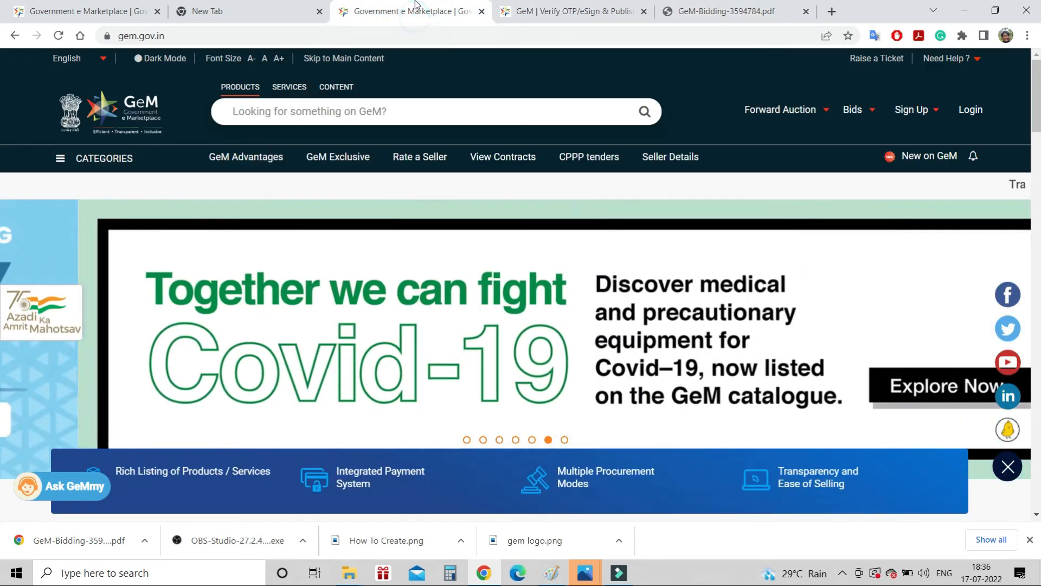
click(530, 6)
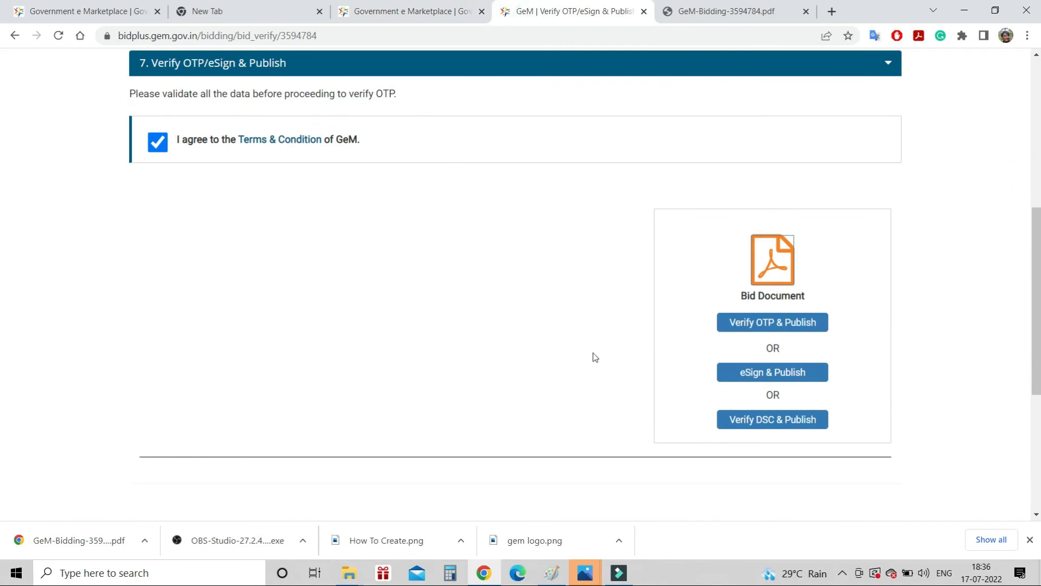